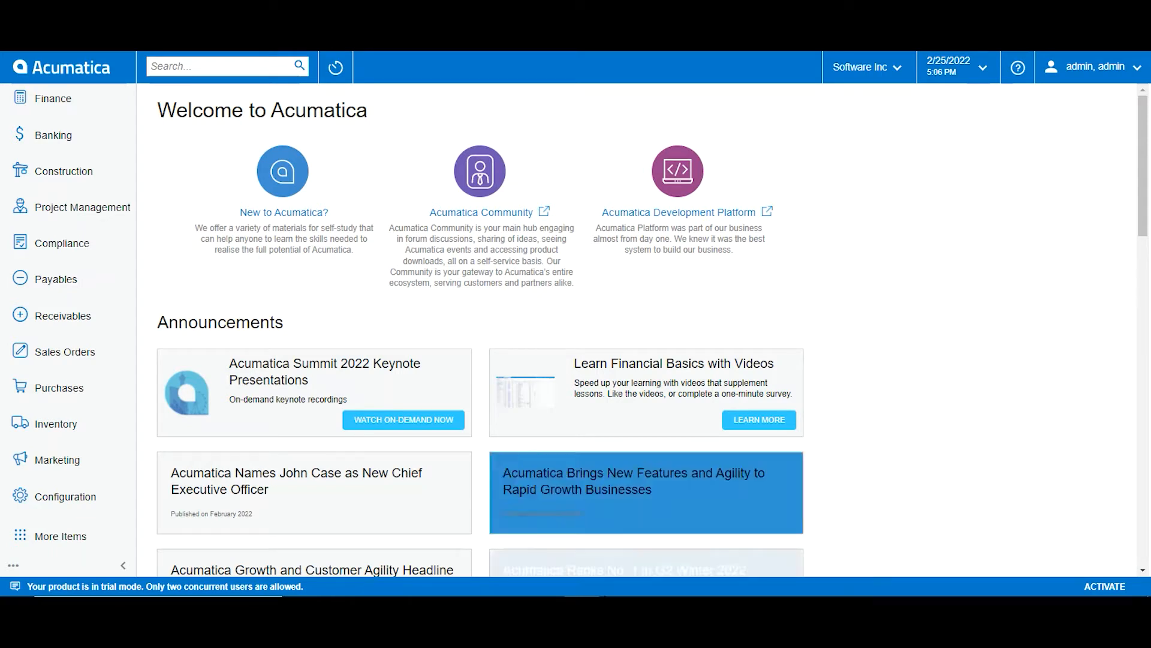
Step: Open the marketing opportunities list and start a new opportunity record
{"action": "left_click", "coordinate": [51, 475]}
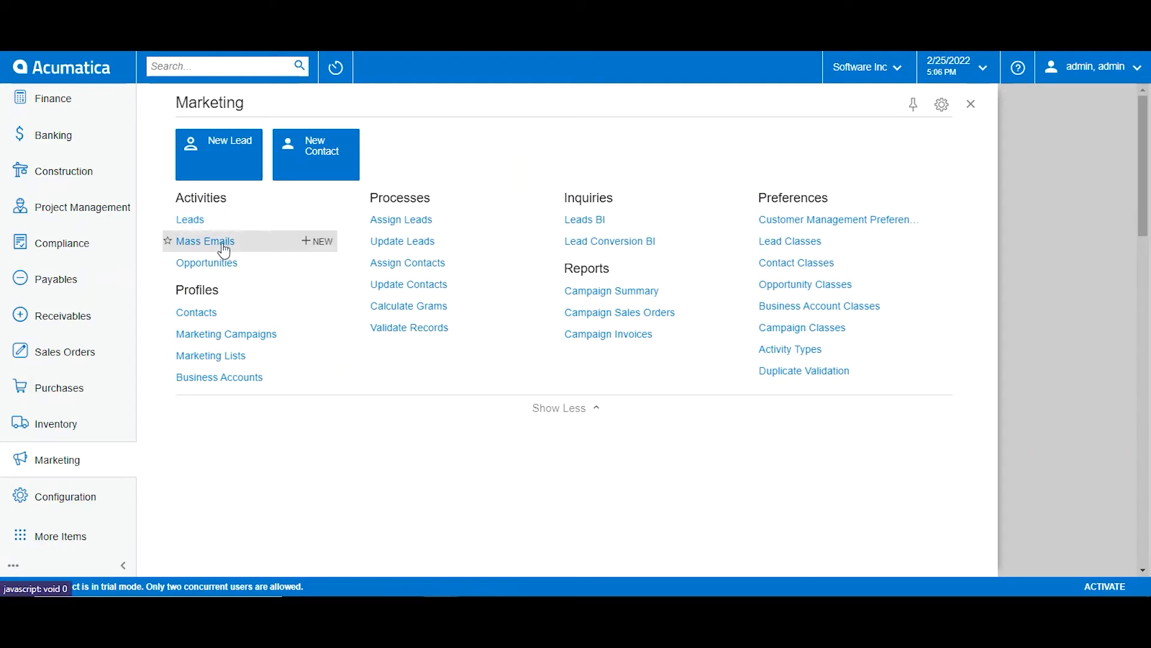
{"action": "left_click", "coordinate": [226, 264]}
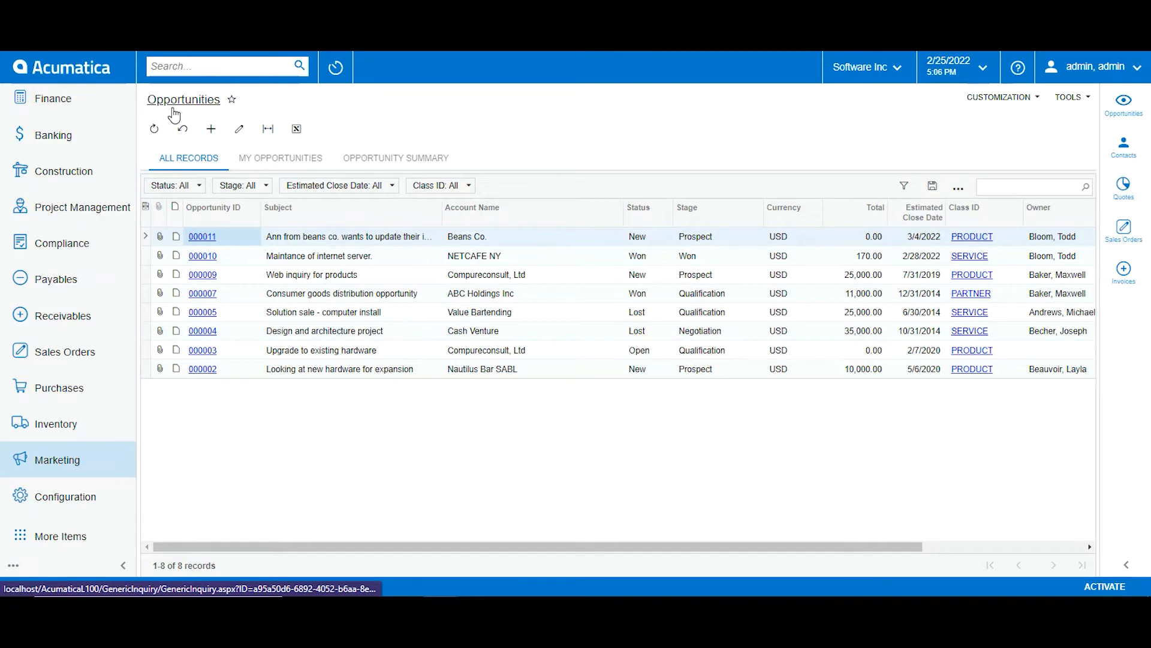
{"action": "left_click", "coordinate": [95, 465]}
{"action": "left_click", "coordinate": [192, 264]}
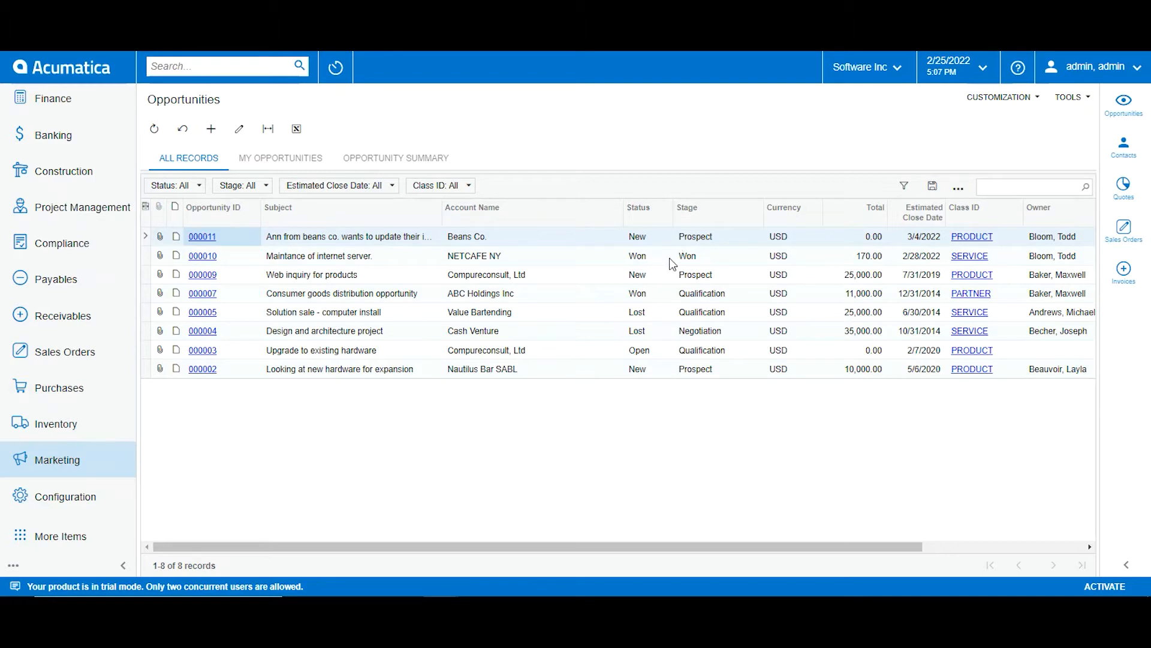
{"action": "left_click_drag", "start_coordinate": [524, 550], "coordinate": [380, 539]}
{"action": "left_click", "coordinate": [212, 127]}
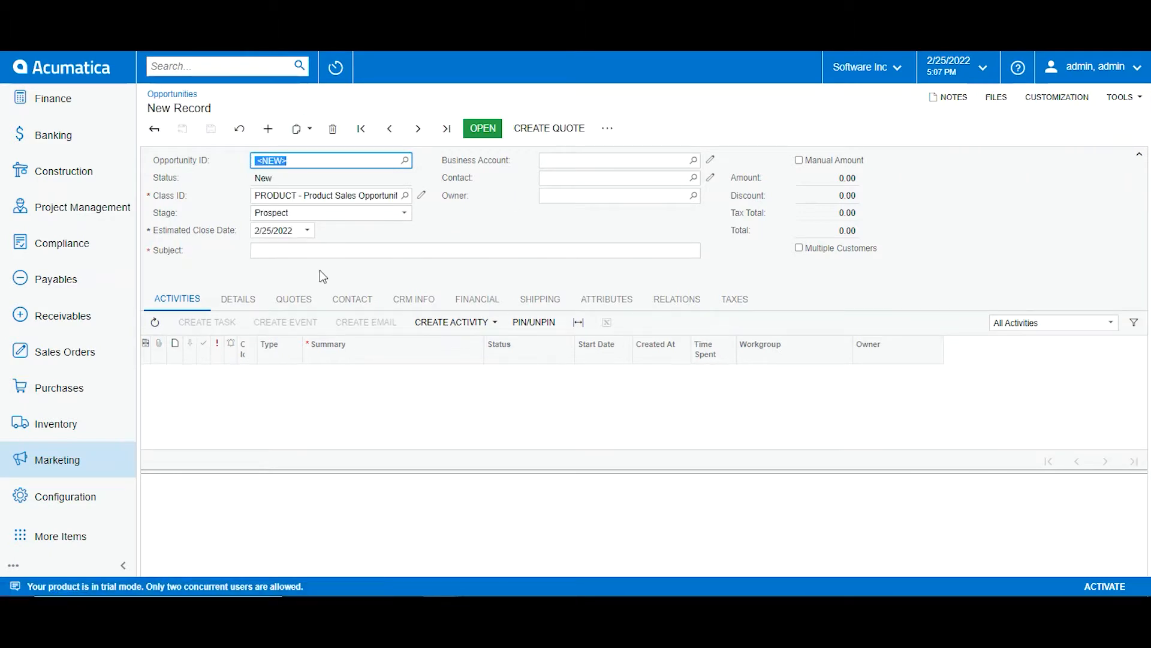
Step: Set the new opportunity's class to SERVICE (Services Opportunity)
{"action": "left_click", "coordinate": [441, 214]}
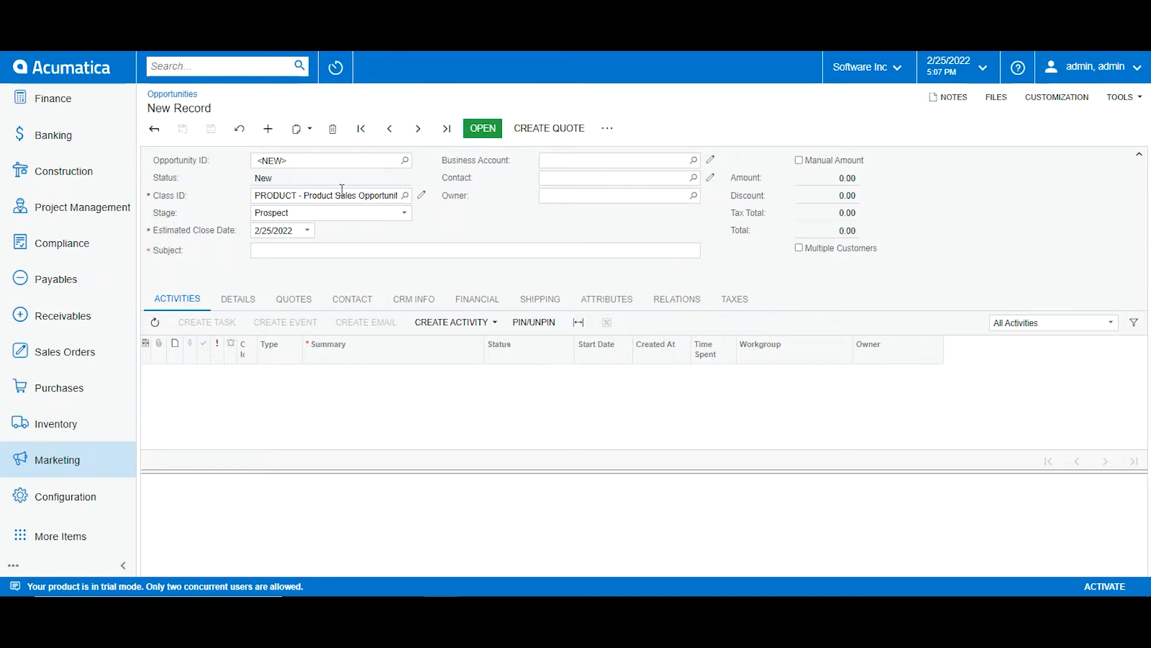
{"action": "left_click", "coordinate": [405, 197]}
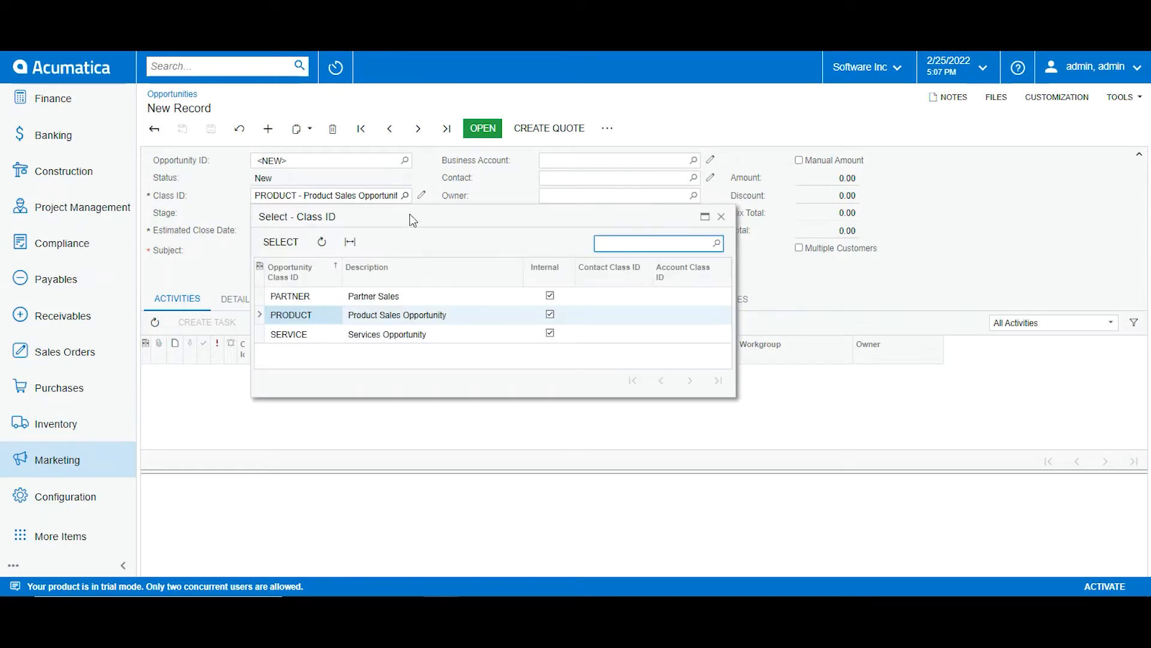
{"action": "left_click", "coordinate": [423, 296]}
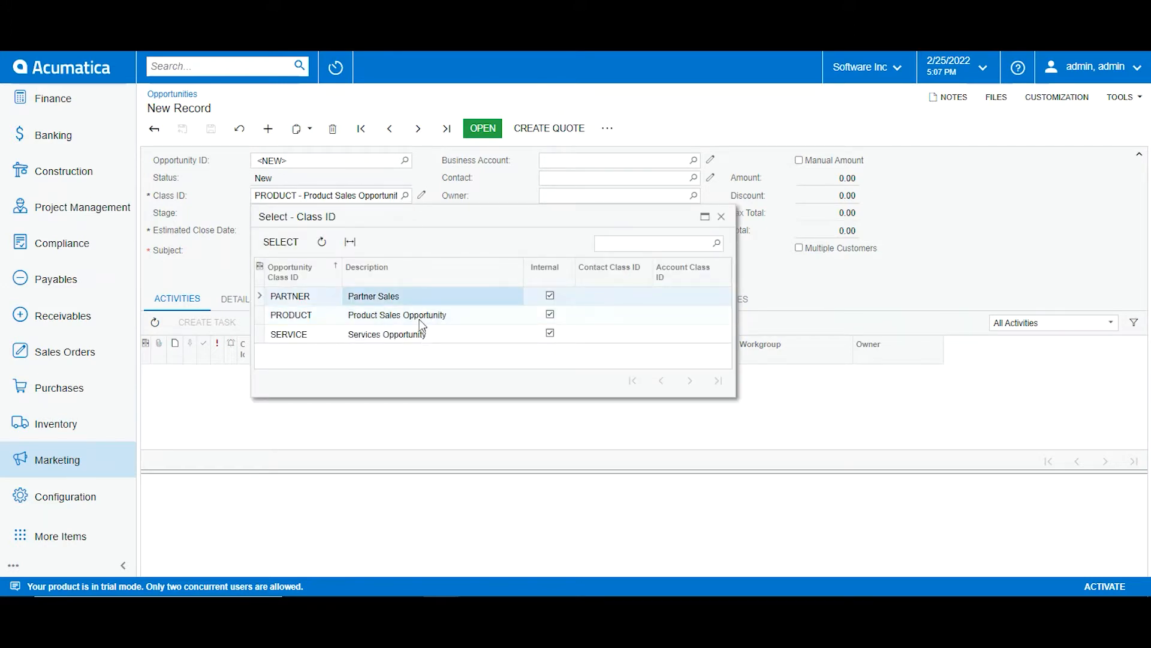
{"action": "left_click", "coordinate": [419, 316]}
{"action": "left_click", "coordinate": [417, 297]}
{"action": "left_click", "coordinate": [423, 323]}
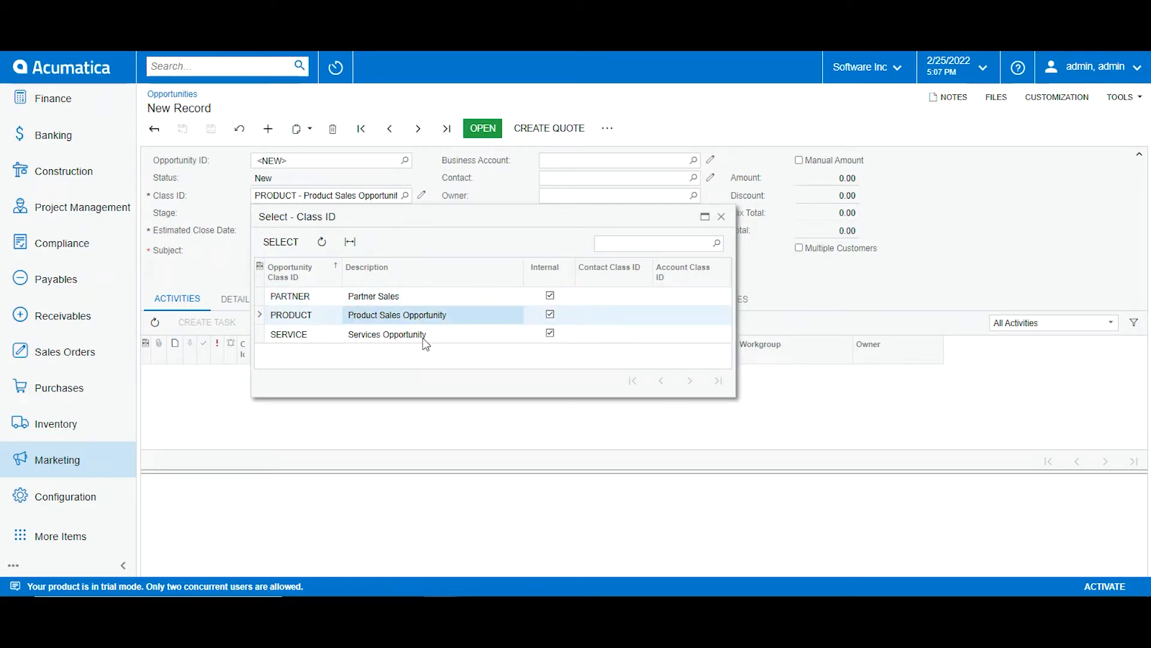
{"action": "left_click", "coordinate": [422, 336]}
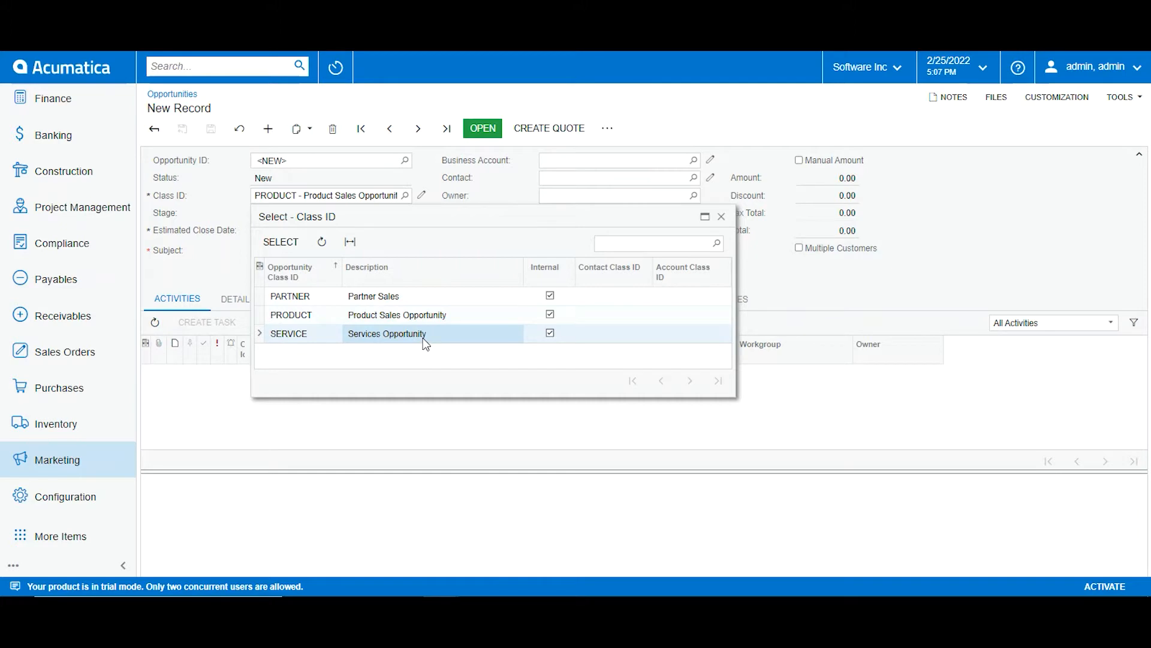
{"action": "double_click", "coordinate": [423, 337]}
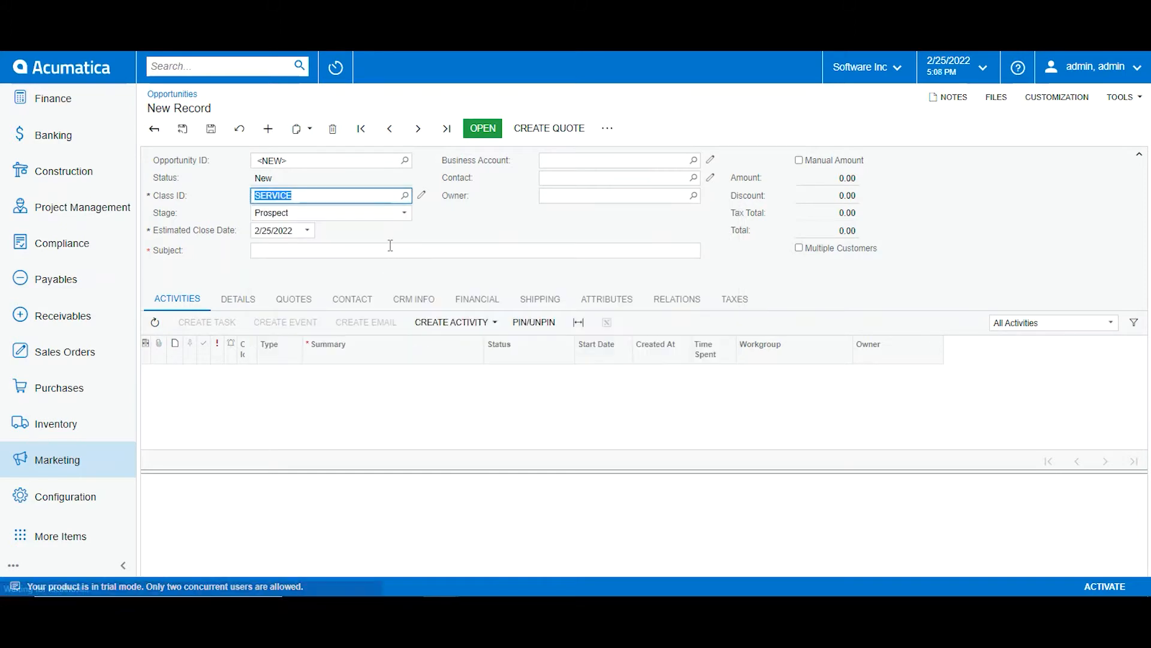
{"action": "left_click", "coordinate": [340, 230]}
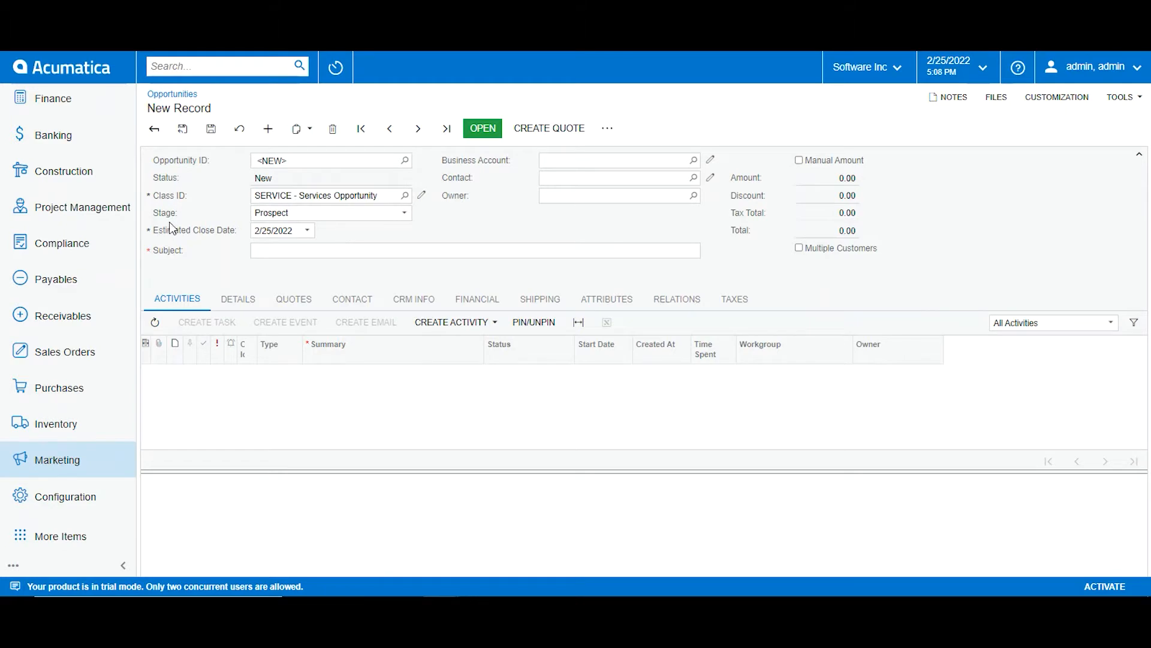
Step: Choose Prospect as the opportunity's stage
{"action": "left_click", "coordinate": [362, 215]}
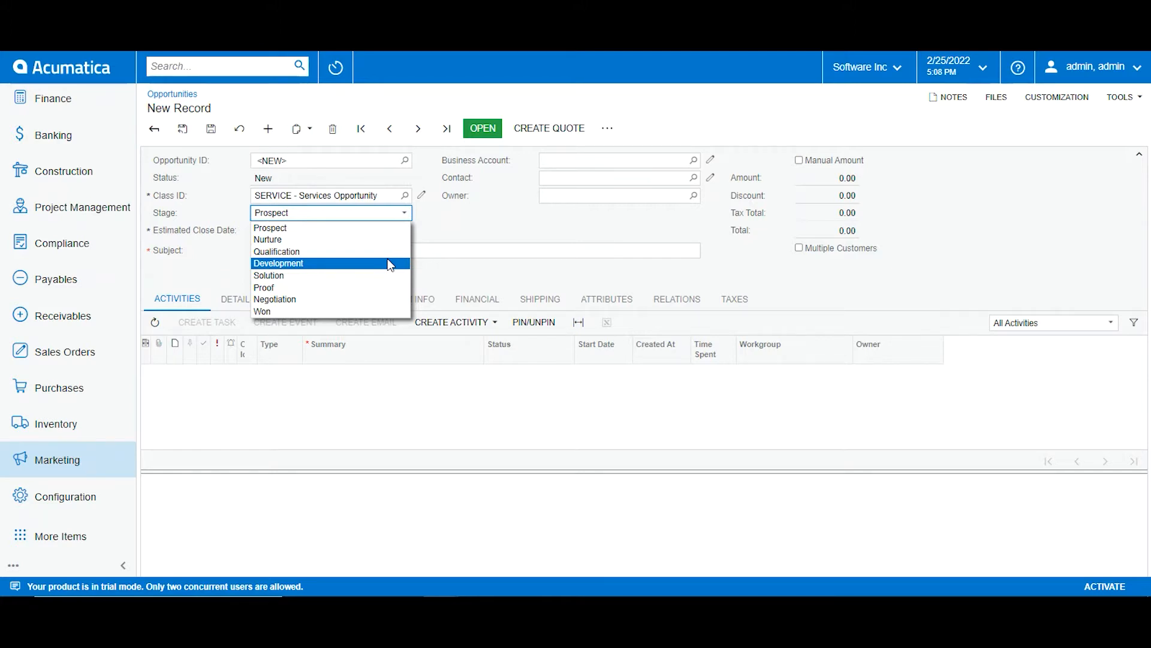
{"action": "left_click", "coordinate": [376, 229]}
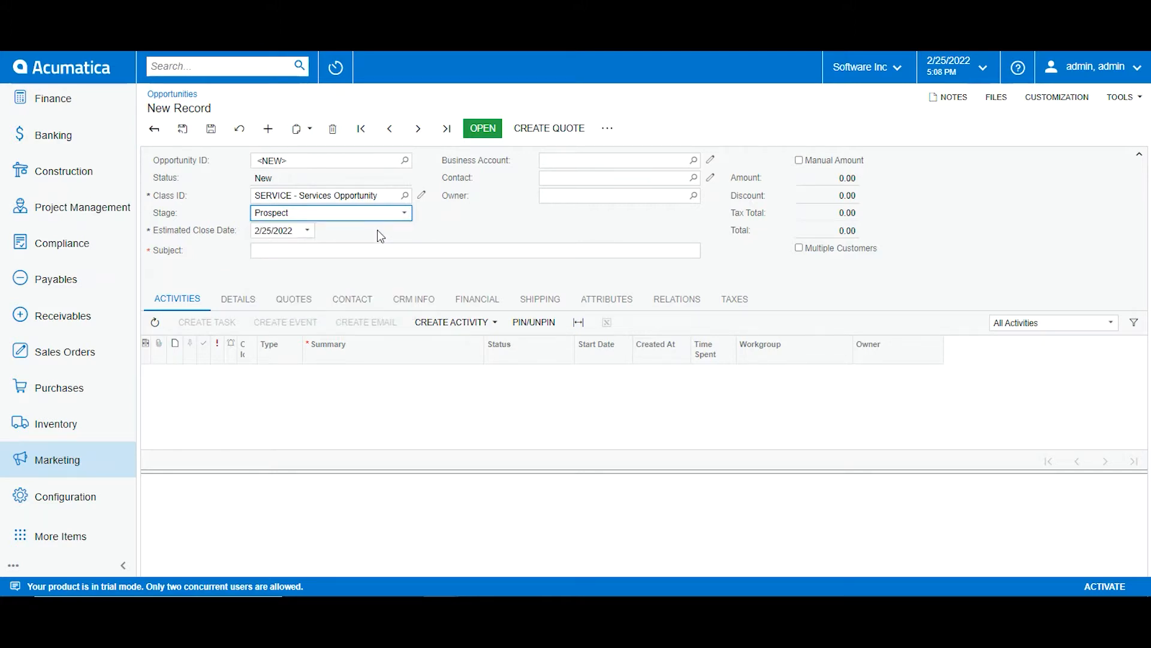
{"action": "left_click", "coordinate": [502, 223]}
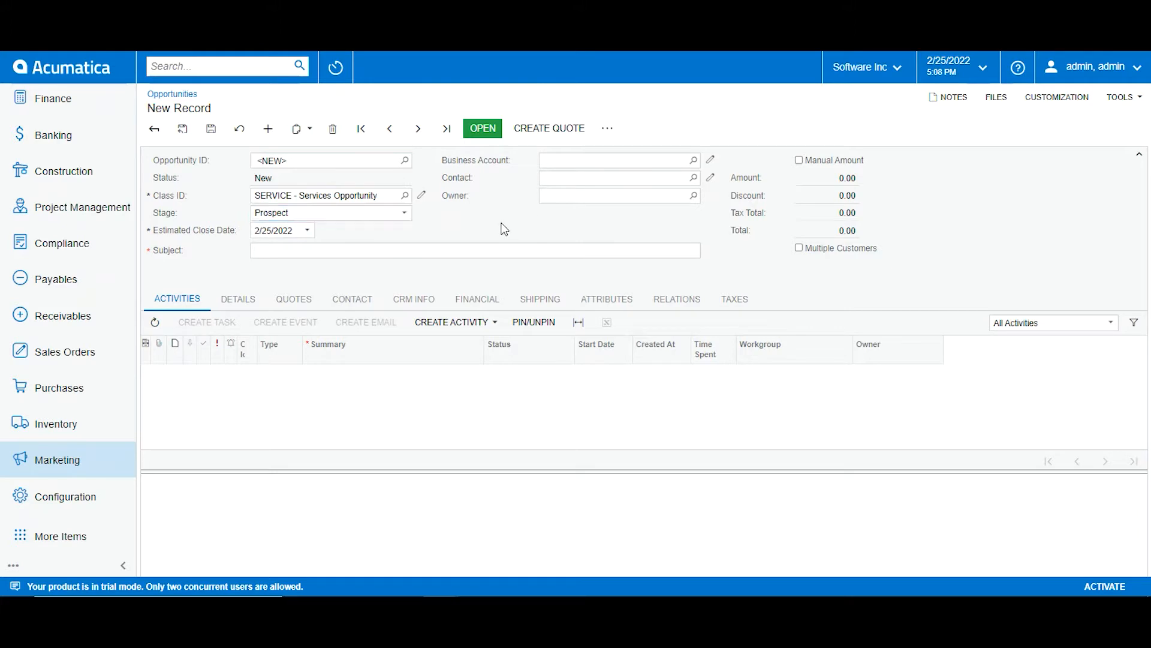
Step: Assign the New York Cares business account to the opportunity and enter "Software inspection" as its subject
{"action": "left_click", "coordinate": [694, 161]}
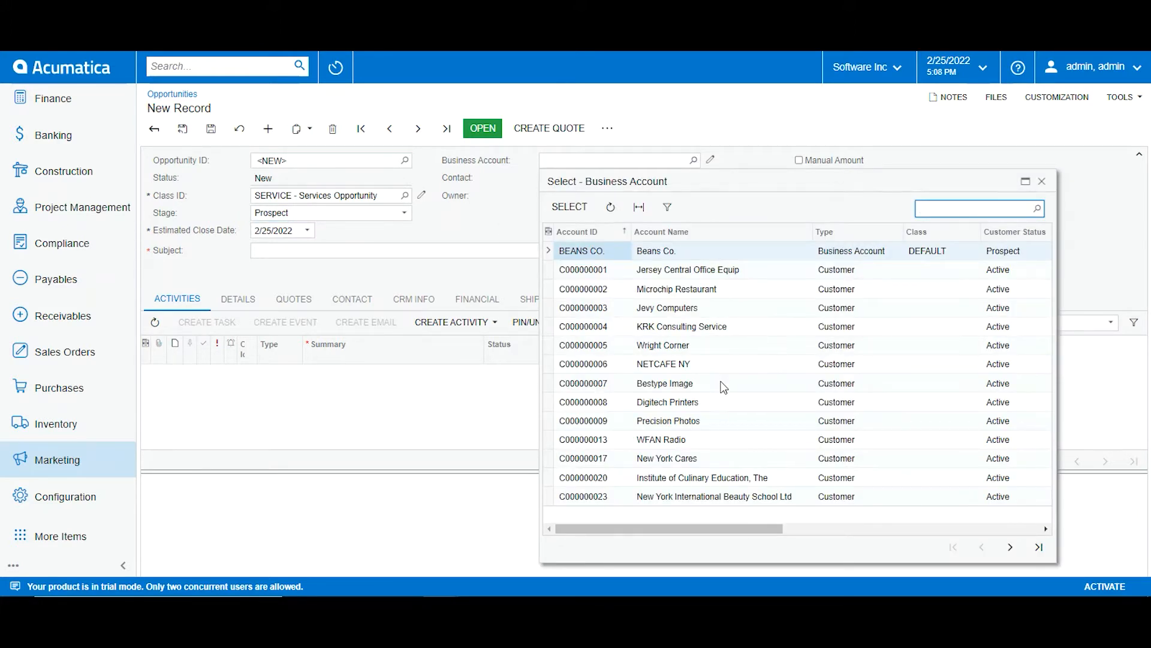
{"action": "double_click", "coordinate": [697, 459]}
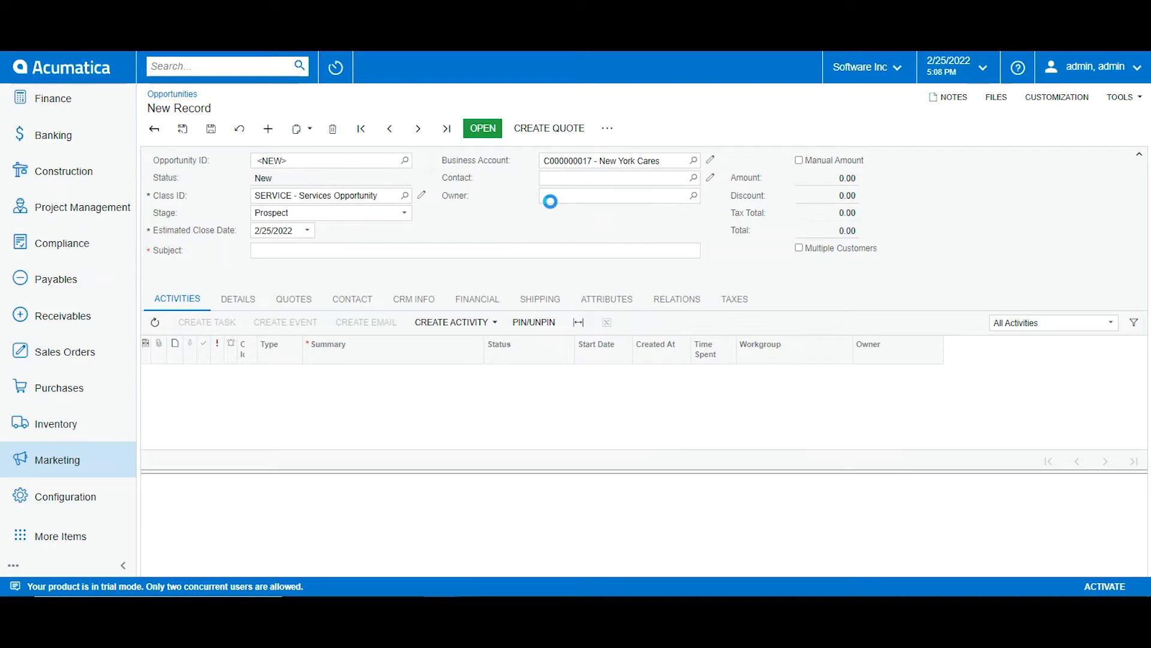
{"action": "left_click", "coordinate": [438, 252]}
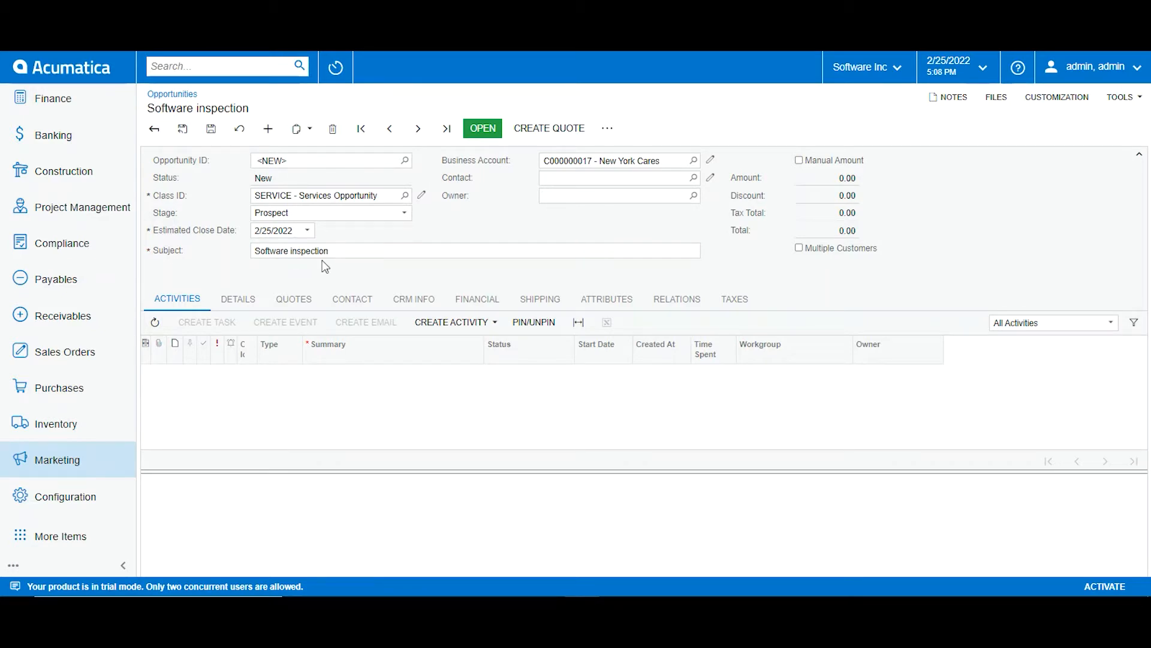
Step: Select the employee who owns the opportunity and save the record
{"action": "left_click", "coordinate": [694, 196]}
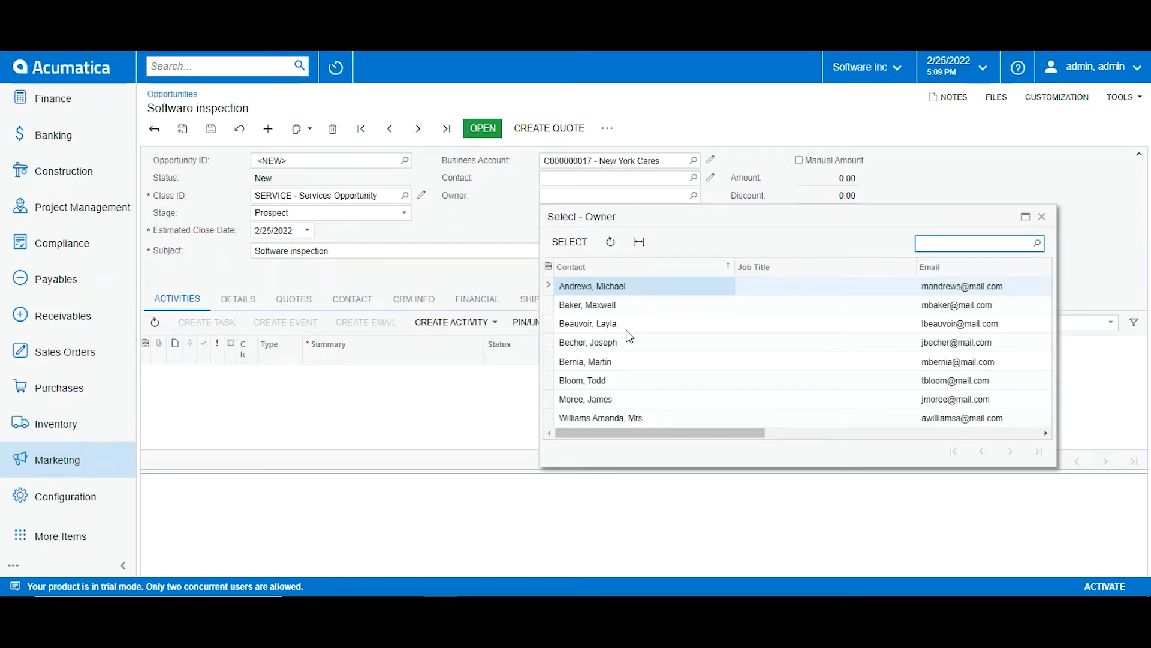
{"action": "double_click", "coordinate": [621, 377]}
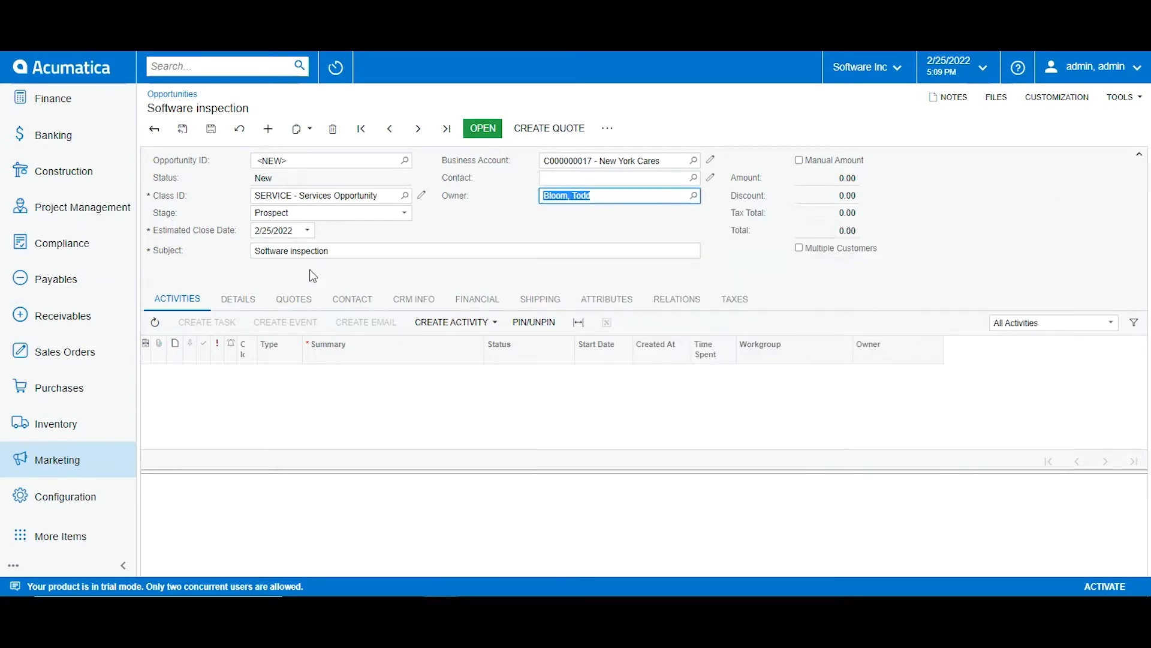
{"action": "left_click", "coordinate": [273, 268]}
{"action": "left_click", "coordinate": [210, 128]}
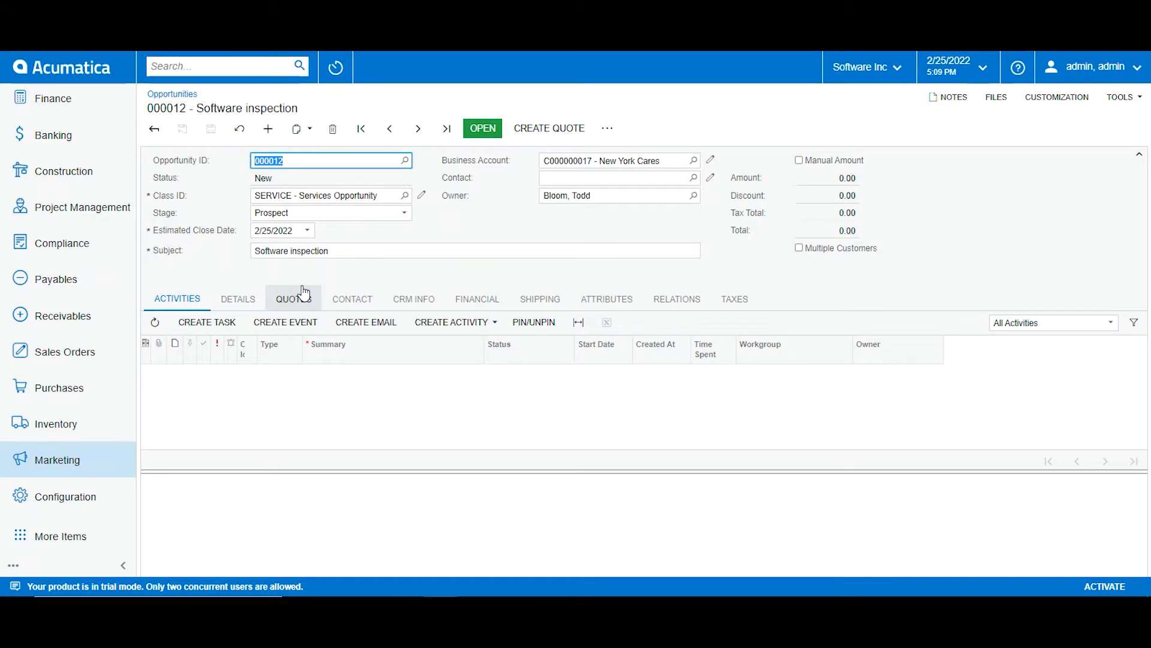
{"action": "left_click", "coordinate": [226, 266]}
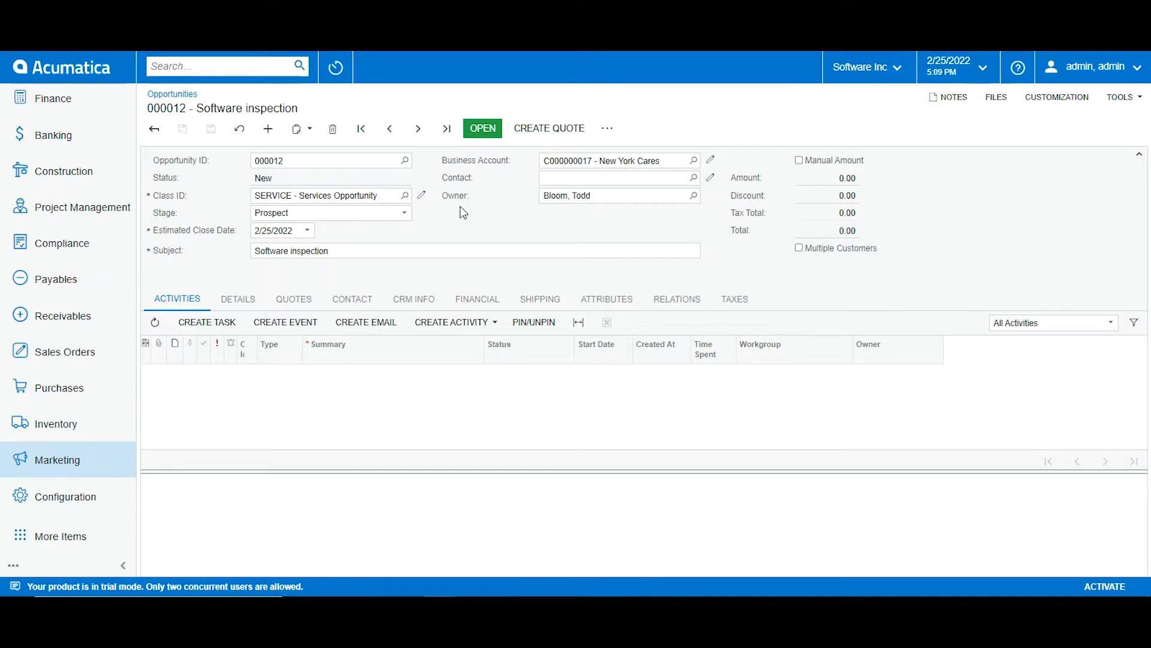
Step: Enlarge the opportunity's activities grid and review the activity types that can be created
{"action": "left_click_drag", "start_coordinate": [370, 470], "coordinate": [373, 516]}
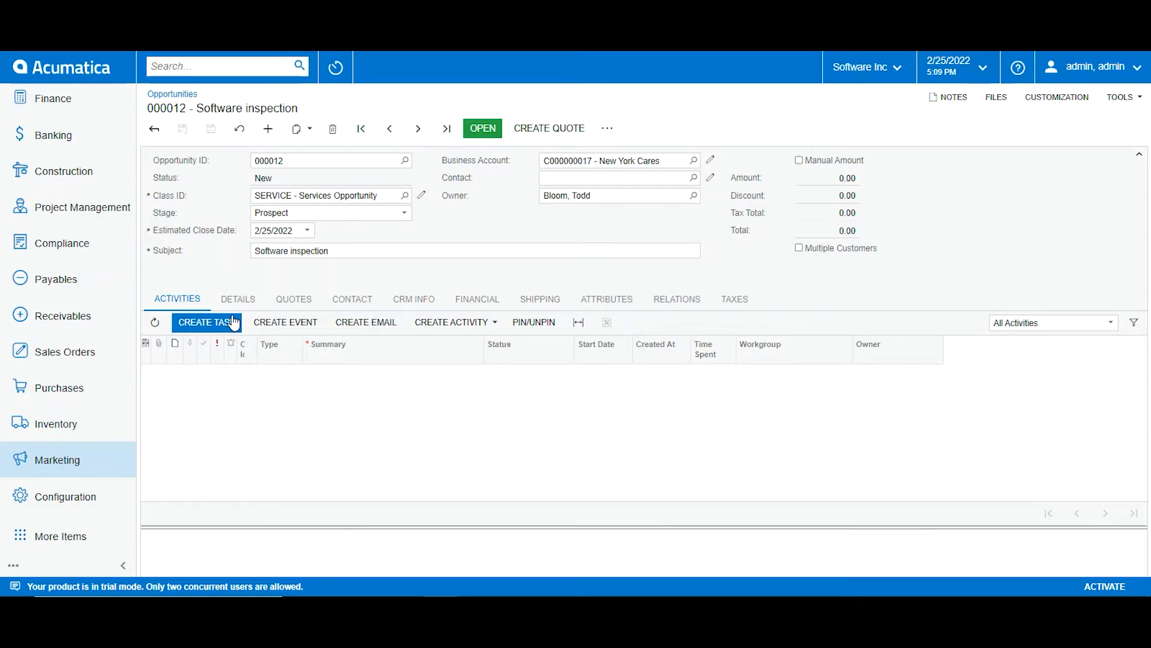
{"action": "left_click", "coordinate": [484, 330]}
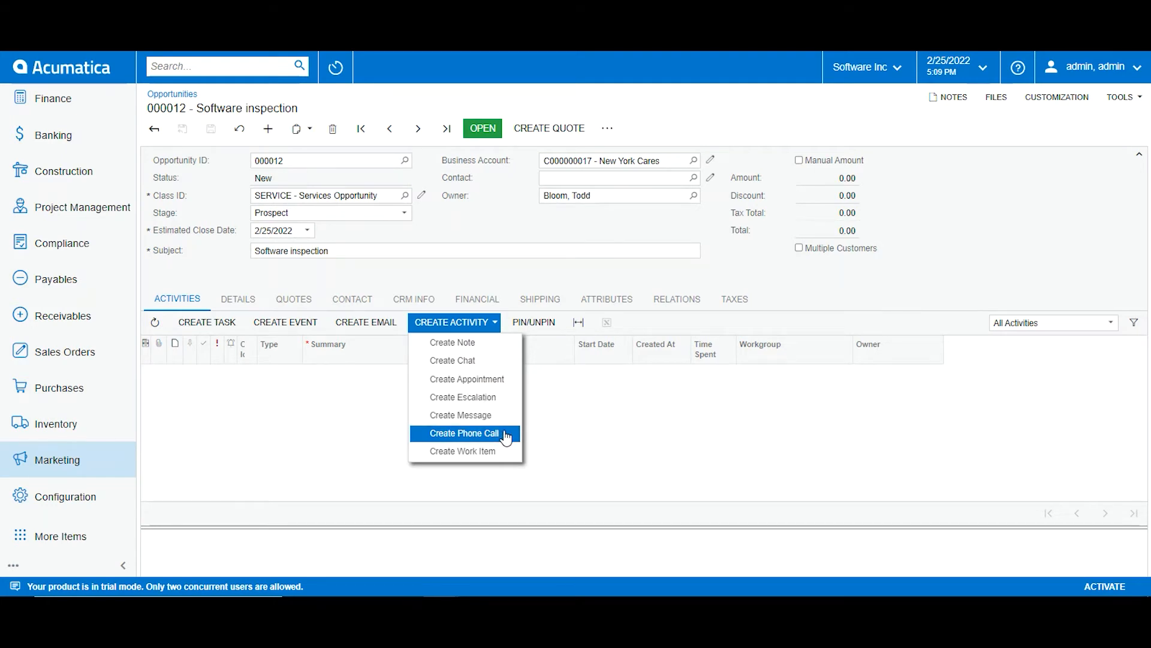
{"action": "left_click", "coordinate": [363, 421]}
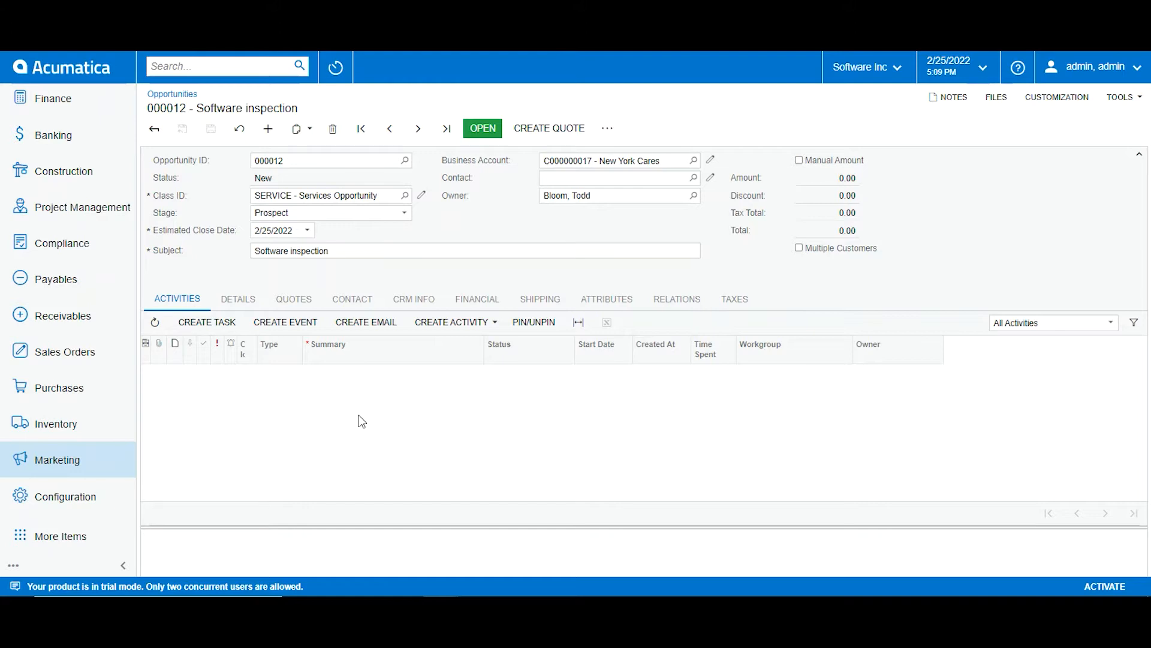
Step: Create an email activity with subject "Follow up" and message "Follow up on request.", and save it without sending
{"action": "left_click", "coordinate": [363, 324]}
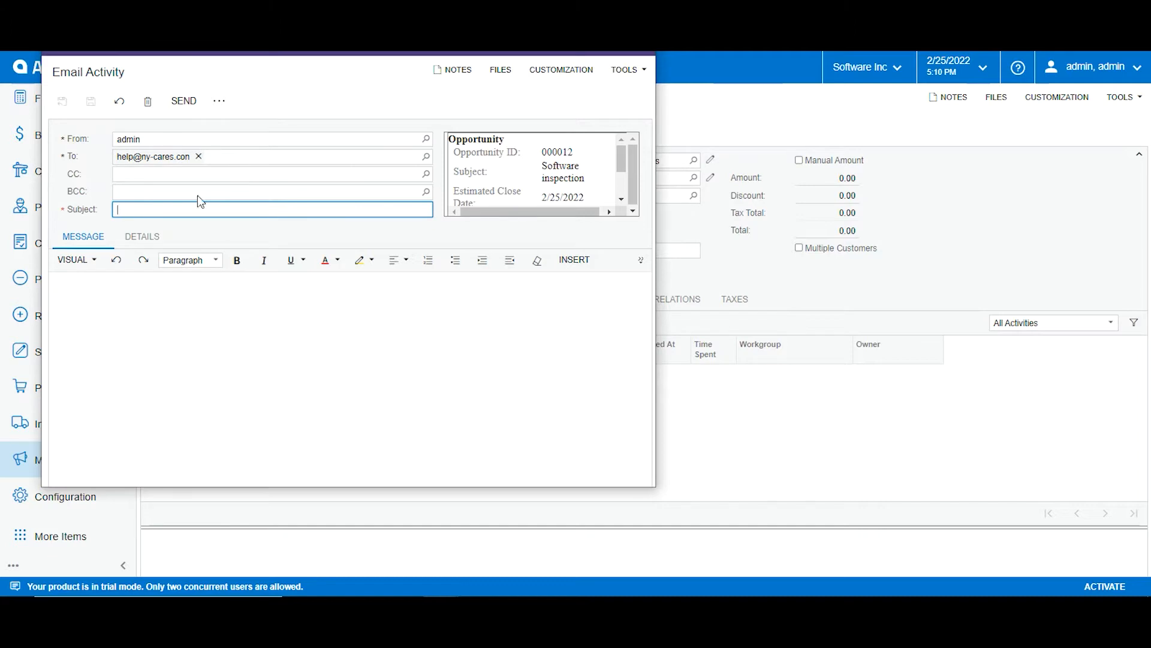
{"action": "type", "text": "Follow up"}
{"action": "left_click", "coordinate": [110, 349]}
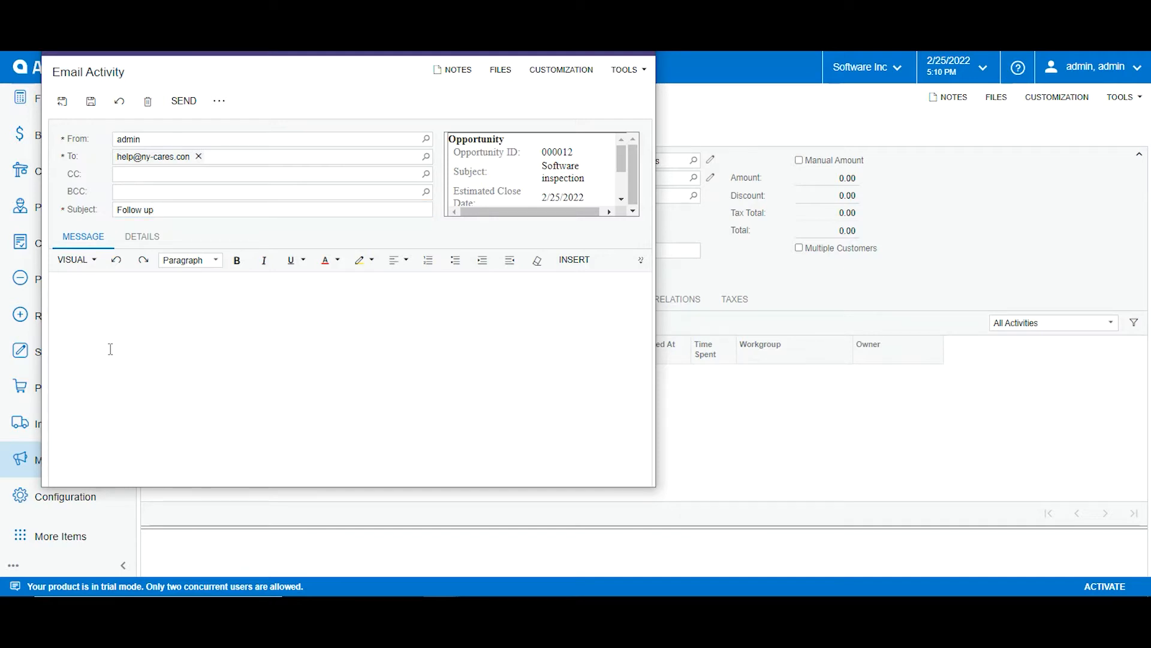
{"action": "type", "text": "Follow up on request."}
{"action": "left_click", "coordinate": [63, 101]}
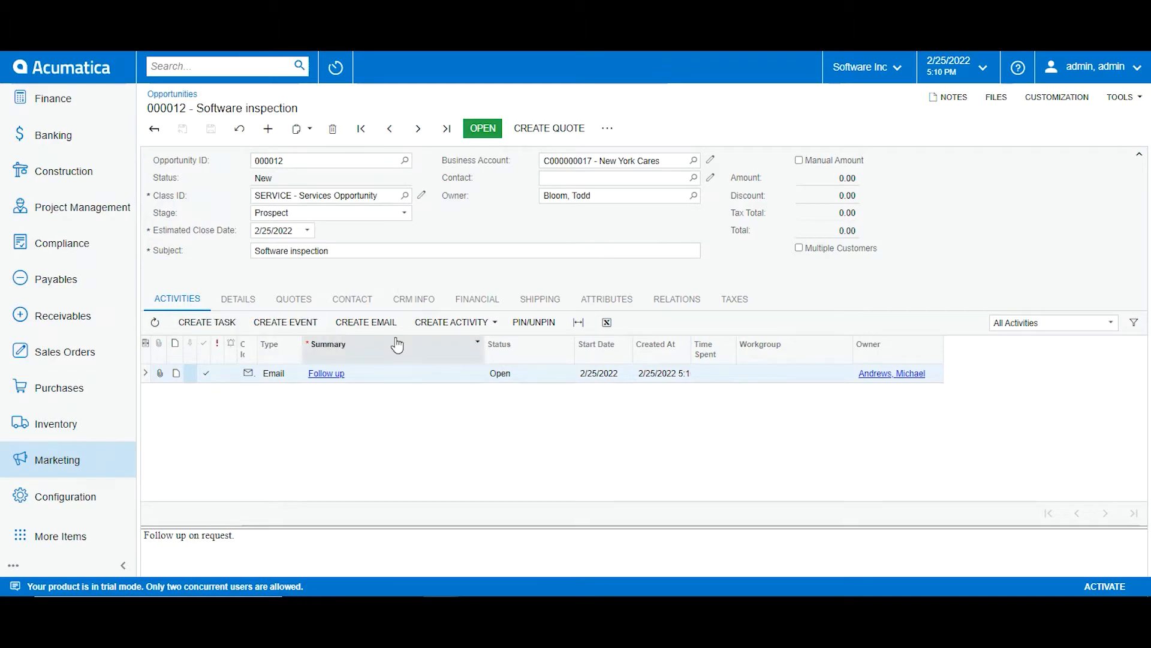
Step: Create a note activity for the opportunity with the body text "Intrested in Maintance Subscription"
{"action": "left_click", "coordinate": [456, 322]}
{"action": "left_click", "coordinate": [483, 353]}
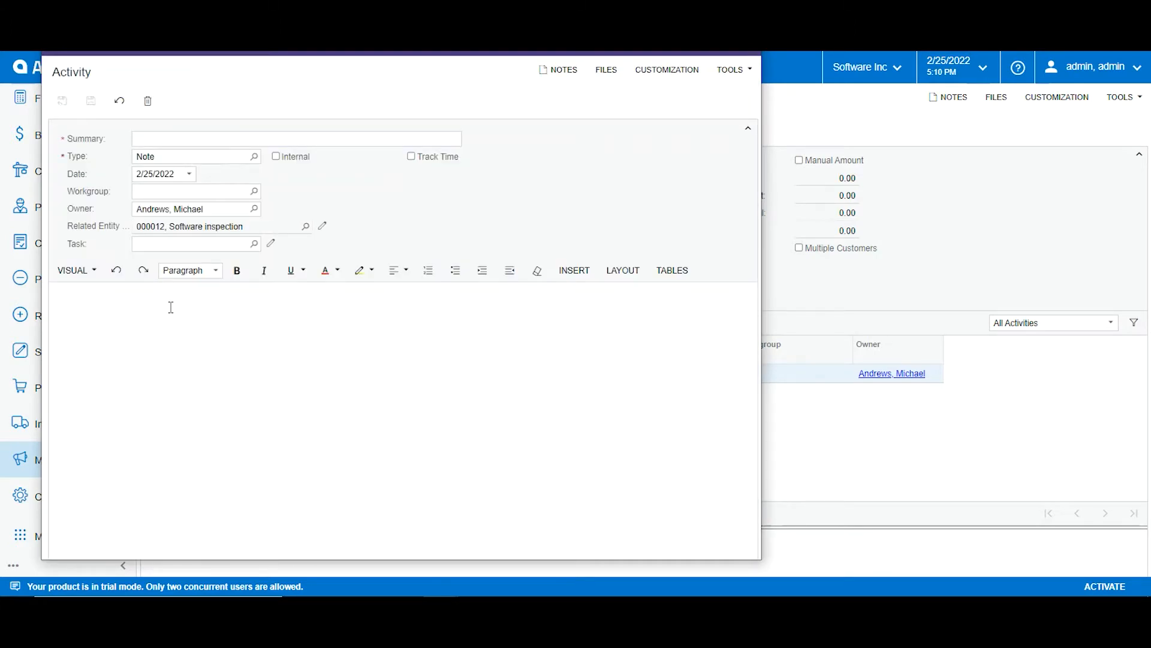
{"action": "type", "text": "ntrested in Subr"}
{"action": "key", "text": "BackSpace"}
{"action": "key", "text": "BackSpace"}
{"action": "key", "text": "BackSpace"}
{"action": "key", "text": "BackSpace"}
{"action": "type", "text": "Maintance Subscription"}
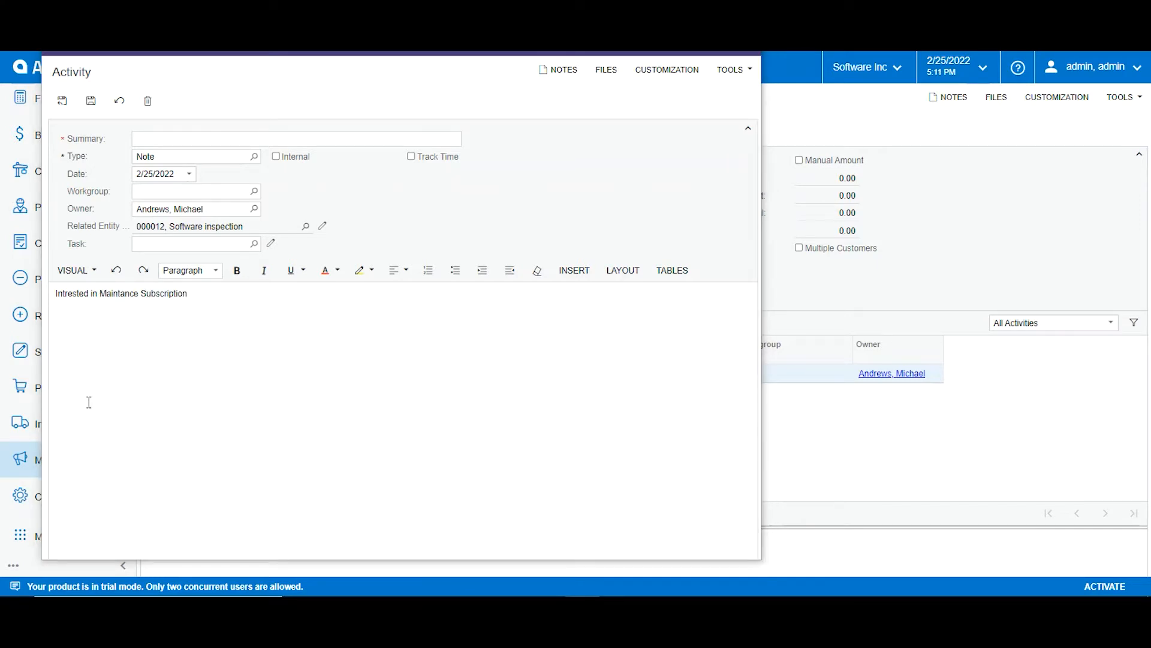
Step: Enter "Intrest" as the note's summary, then save and close the note
{"action": "left_click", "coordinate": [147, 133]}
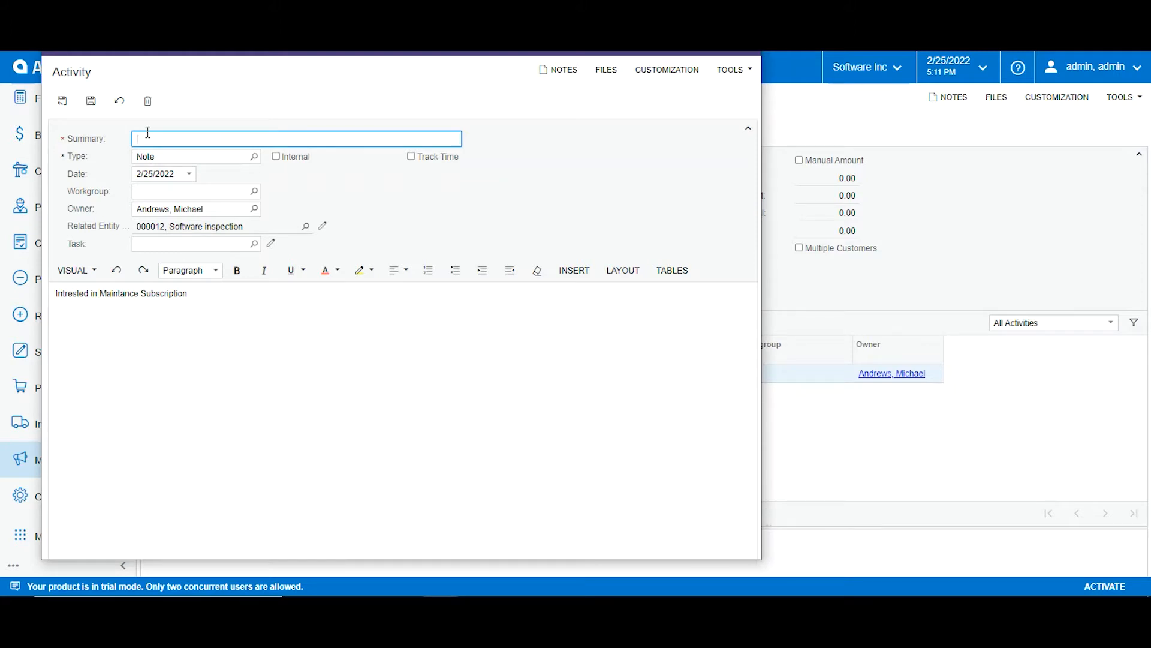
{"action": "type", "text": "Inrest"}
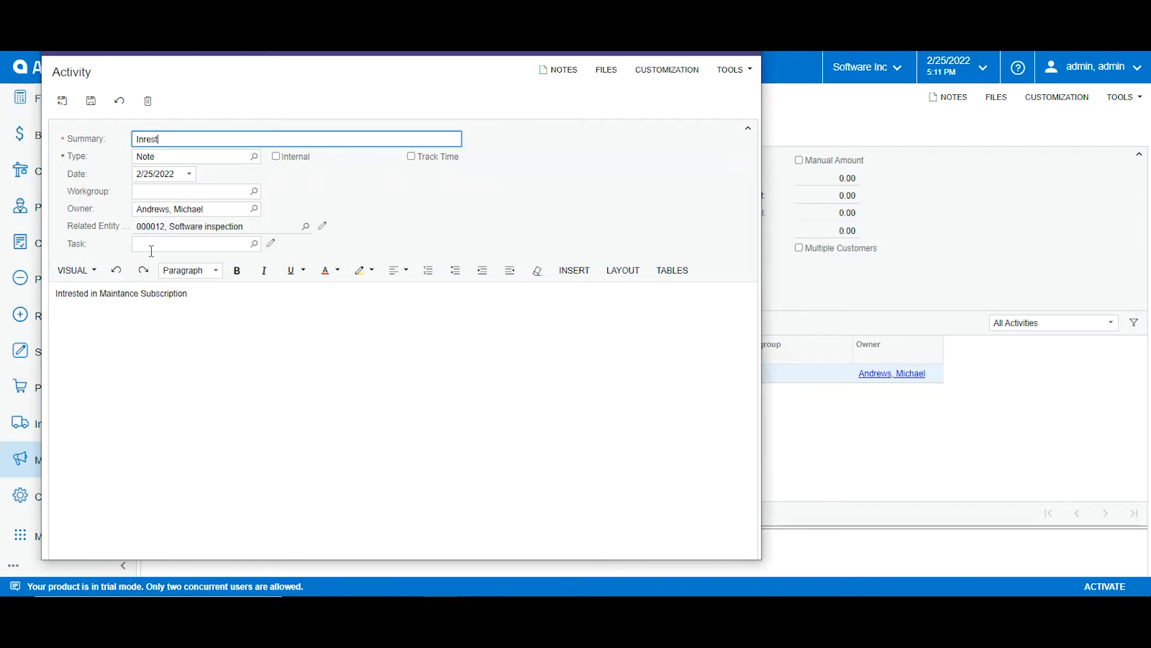
{"action": "left_click_drag", "start_coordinate": [164, 139], "coordinate": [129, 143]}
{"action": "type", "text": "Intrest"}
{"action": "left_click", "coordinate": [63, 102]}
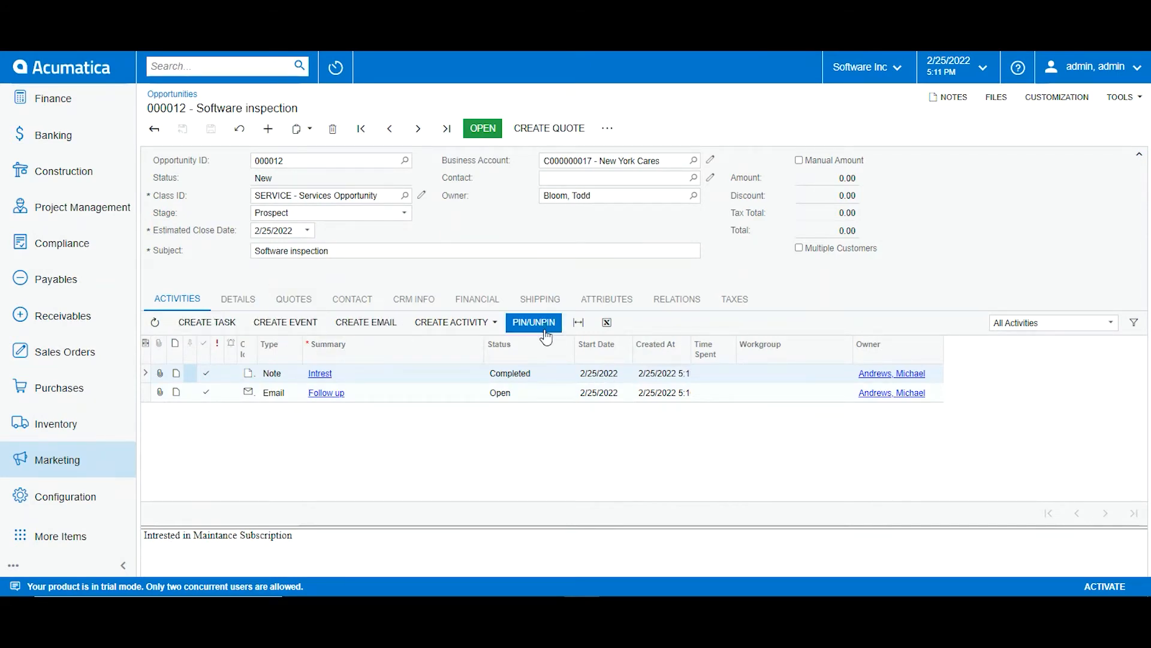
{"action": "left_click", "coordinate": [459, 322]}
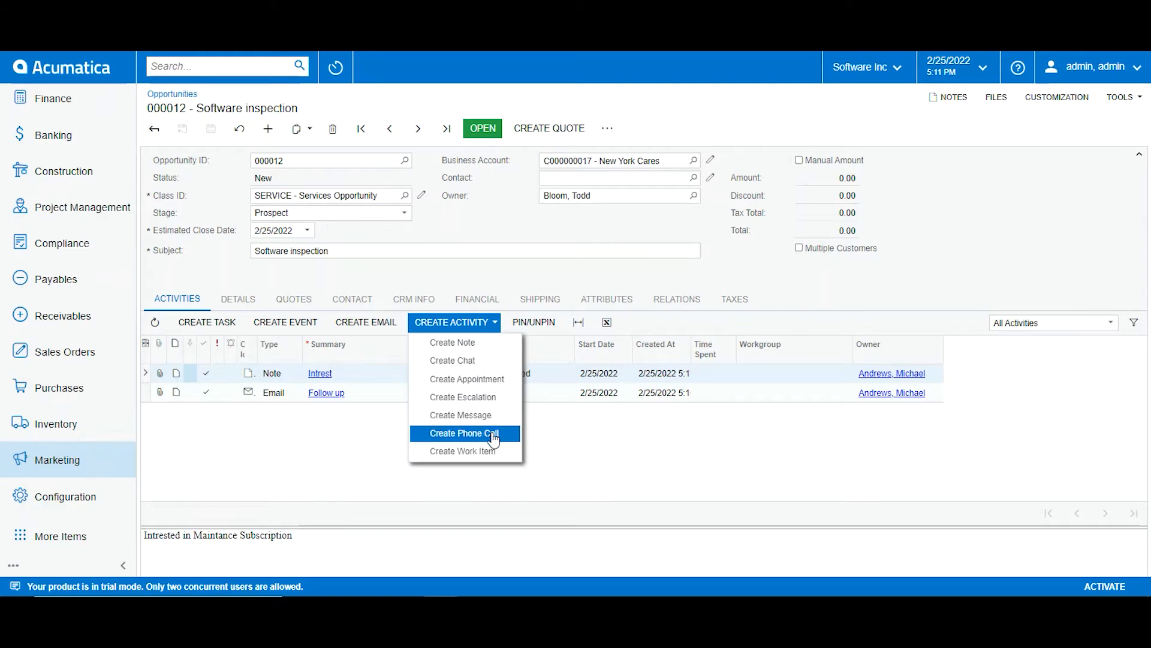
{"action": "left_click", "coordinate": [659, 444]}
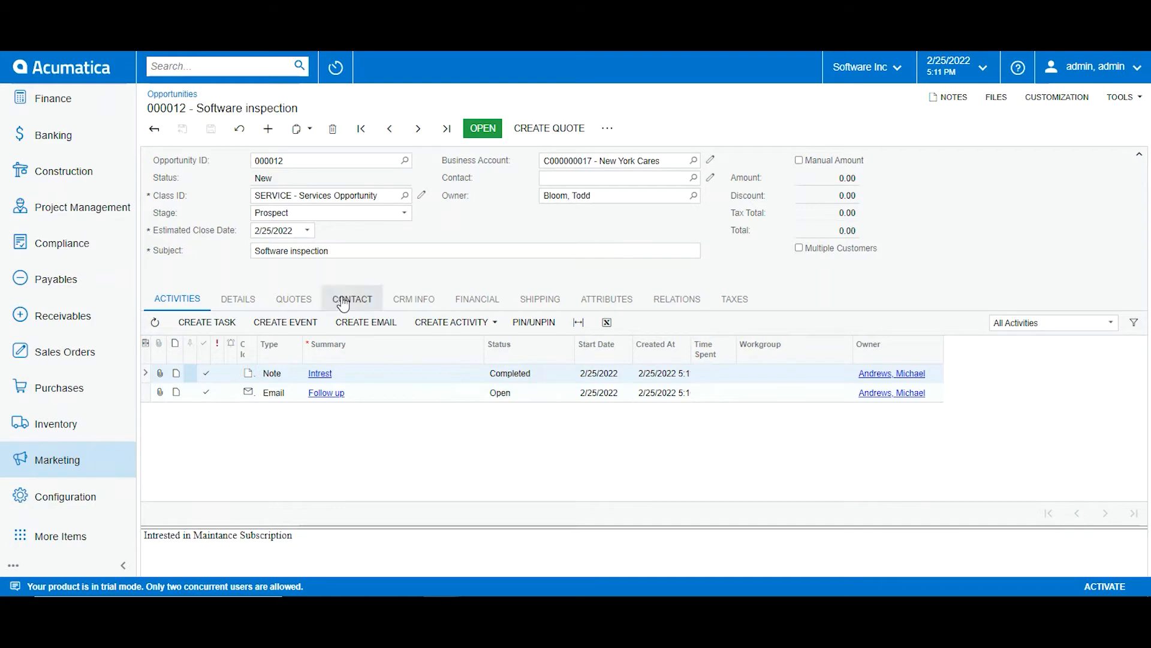
Step: Add a new line to the opportunity's details and browse the inventory items without choosing one
{"action": "left_click", "coordinate": [243, 300]}
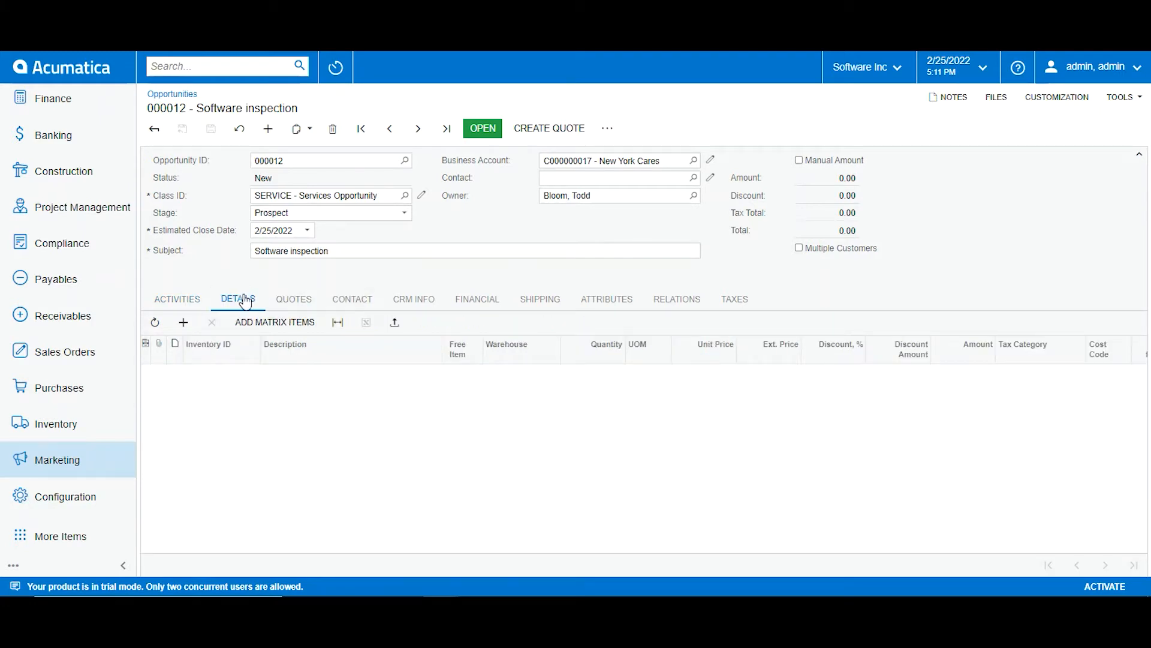
{"action": "left_click", "coordinate": [183, 322]}
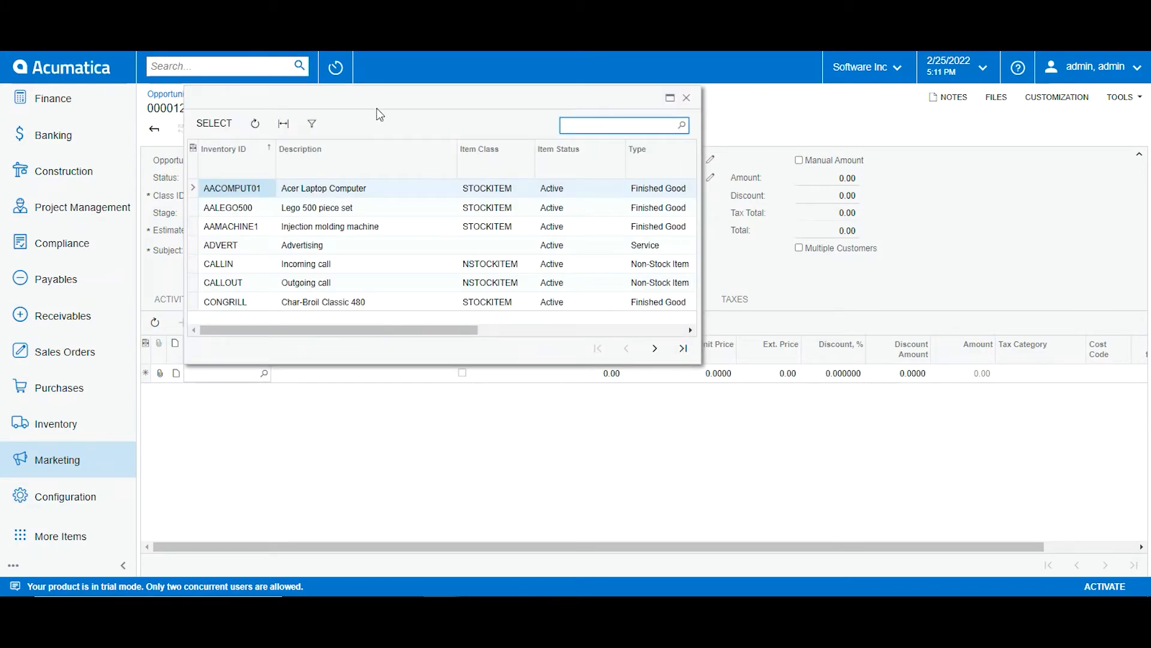
{"action": "left_click_drag", "start_coordinate": [377, 108], "coordinate": [609, 222]}
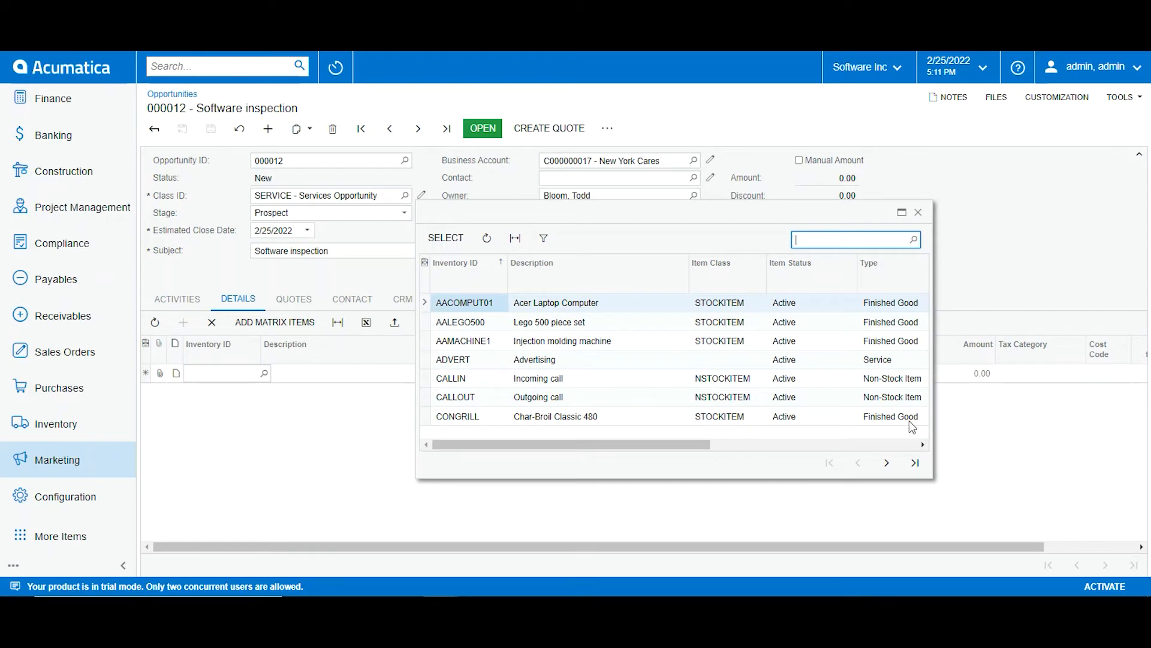
{"action": "left_click", "coordinate": [889, 464]}
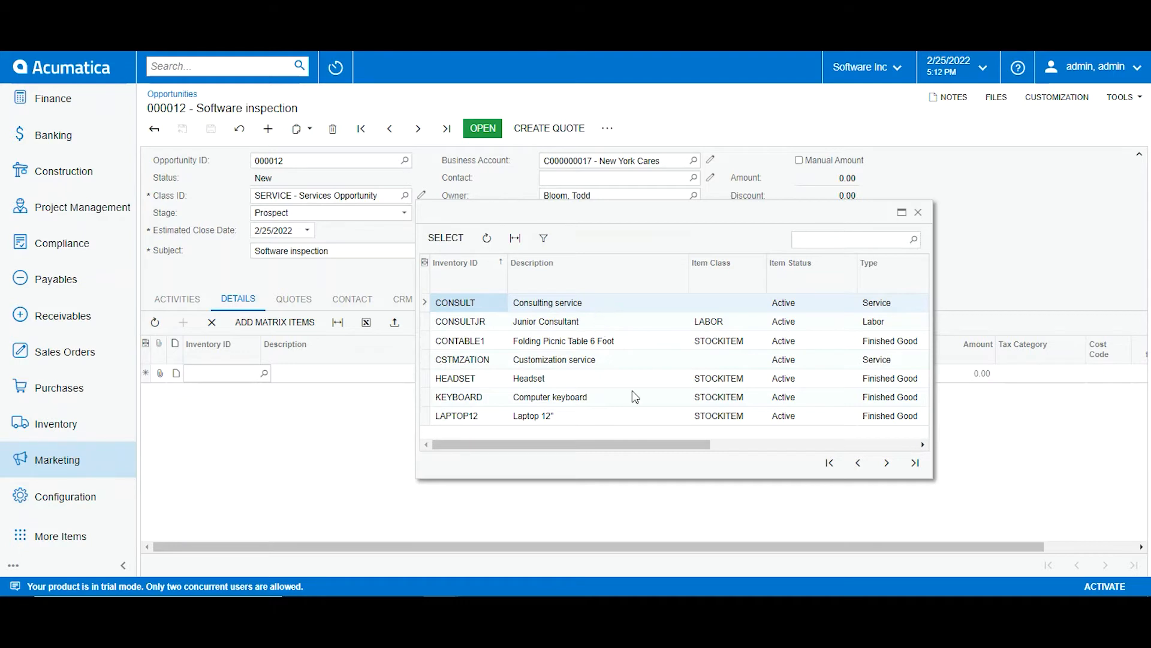
{"action": "left_click", "coordinate": [890, 463]}
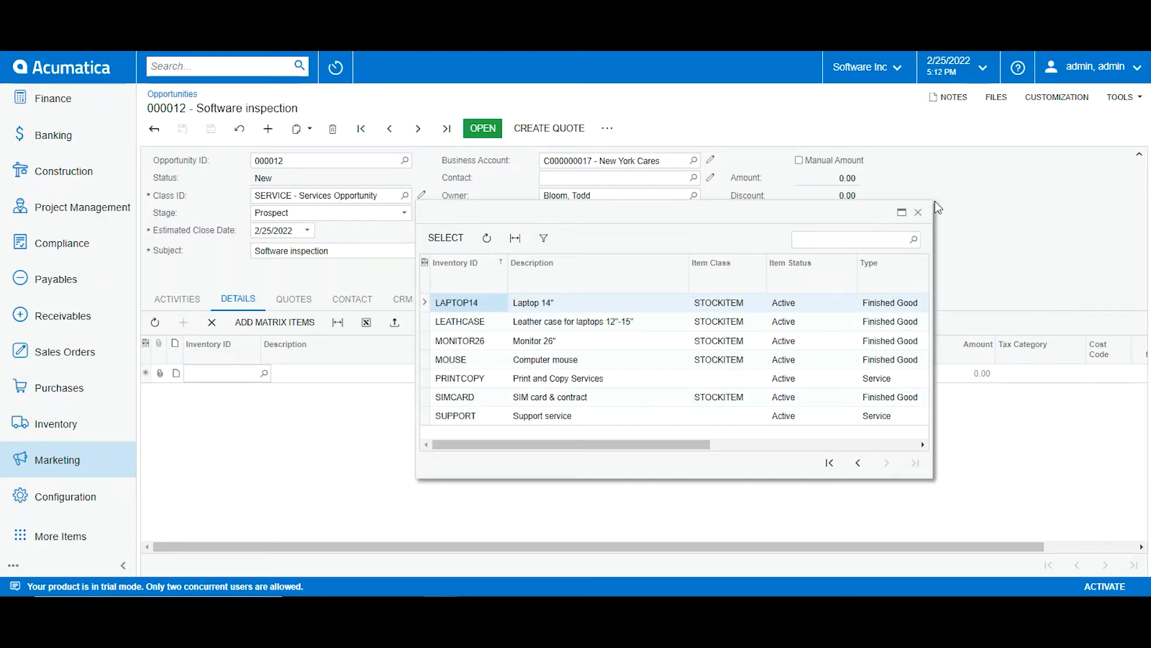
{"action": "left_click", "coordinate": [919, 214]}
Step: Fill in the new detail line with description "Inspection", quantity 4 and unit price 30, and save the opportunity
{"action": "left_click", "coordinate": [375, 372]}
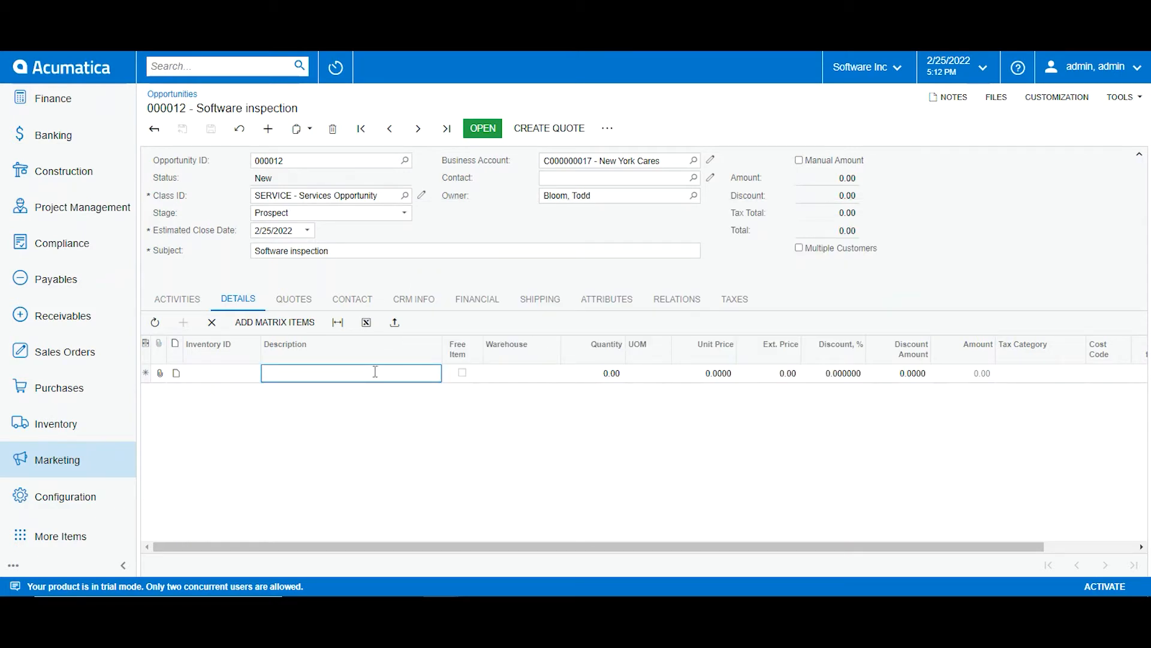
{"action": "type", "text": "Insped"}
{"action": "type", "text": "tion"}
{"action": "key", "text": "Tab"}
{"action": "key", "text": "Tab"}
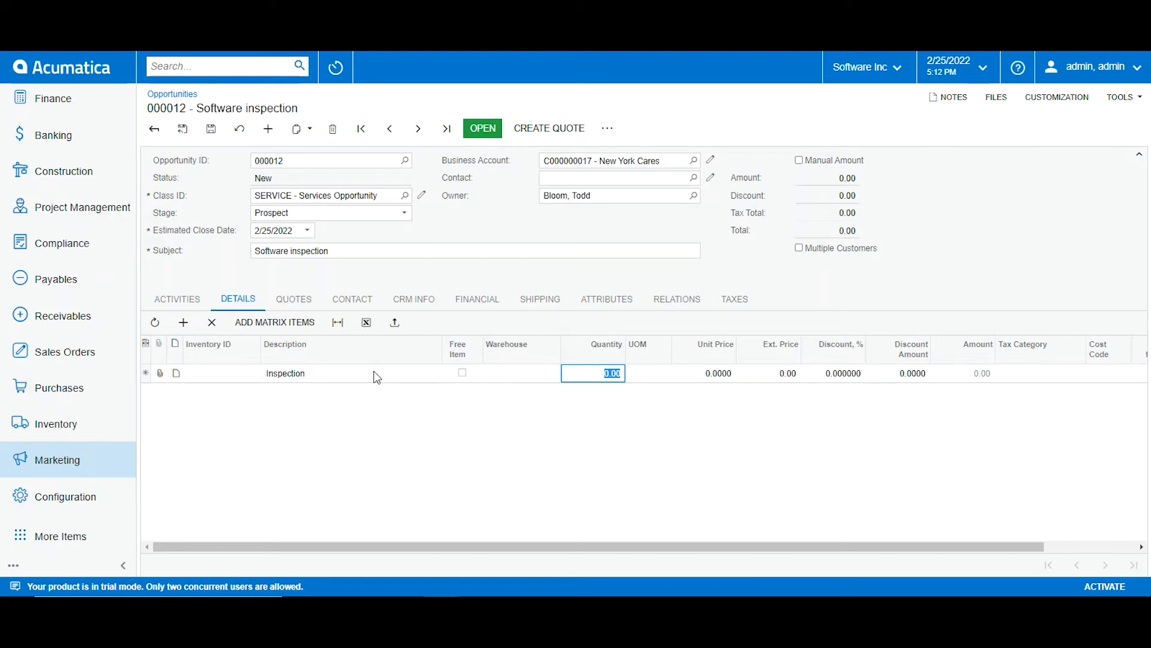
{"action": "type", "text": "4"}
{"action": "key", "text": "Tab"}
{"action": "key", "text": "Tab"}
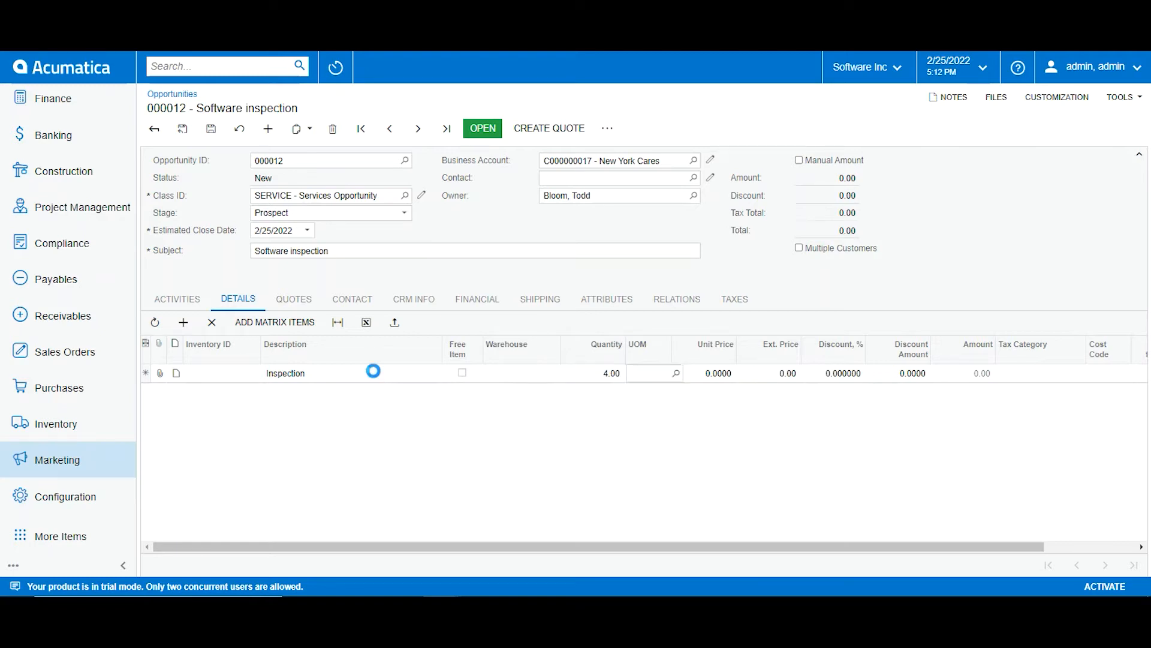
{"action": "type", "text": "30"}
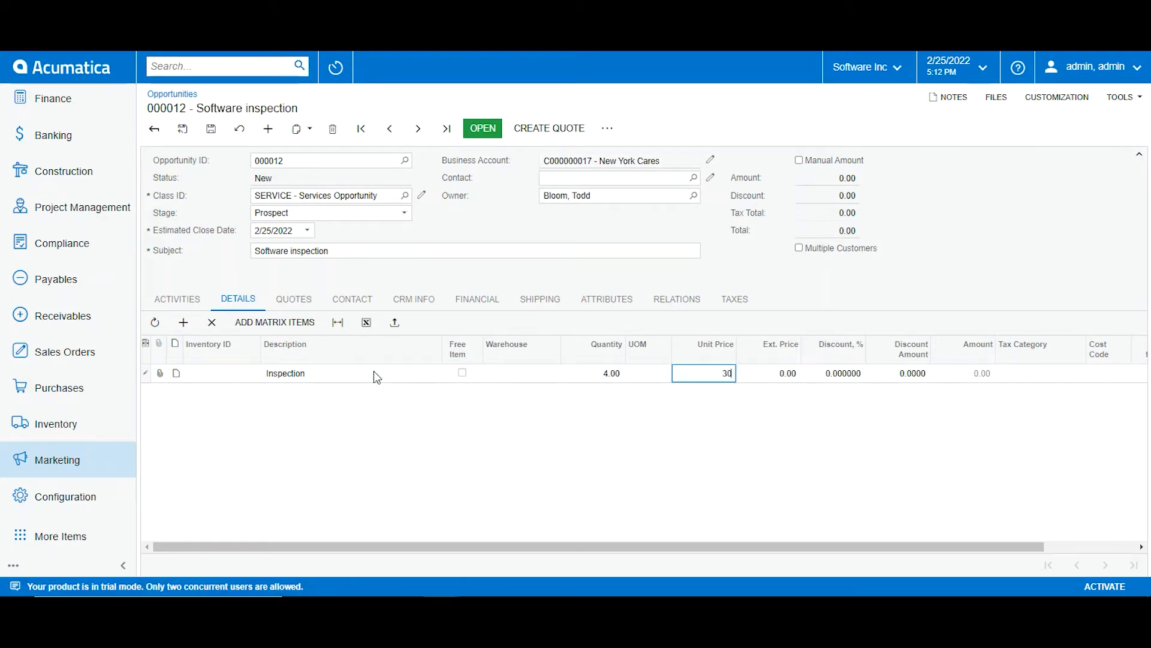
{"action": "key", "text": "Tab"}
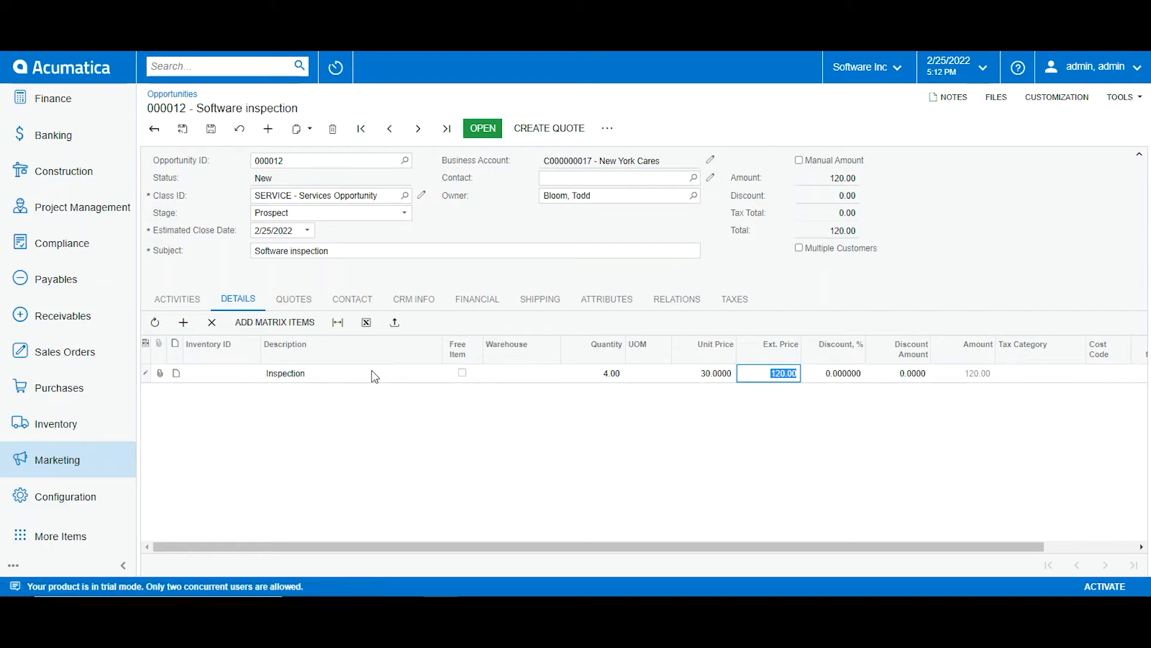
{"action": "left_click", "coordinate": [212, 131]}
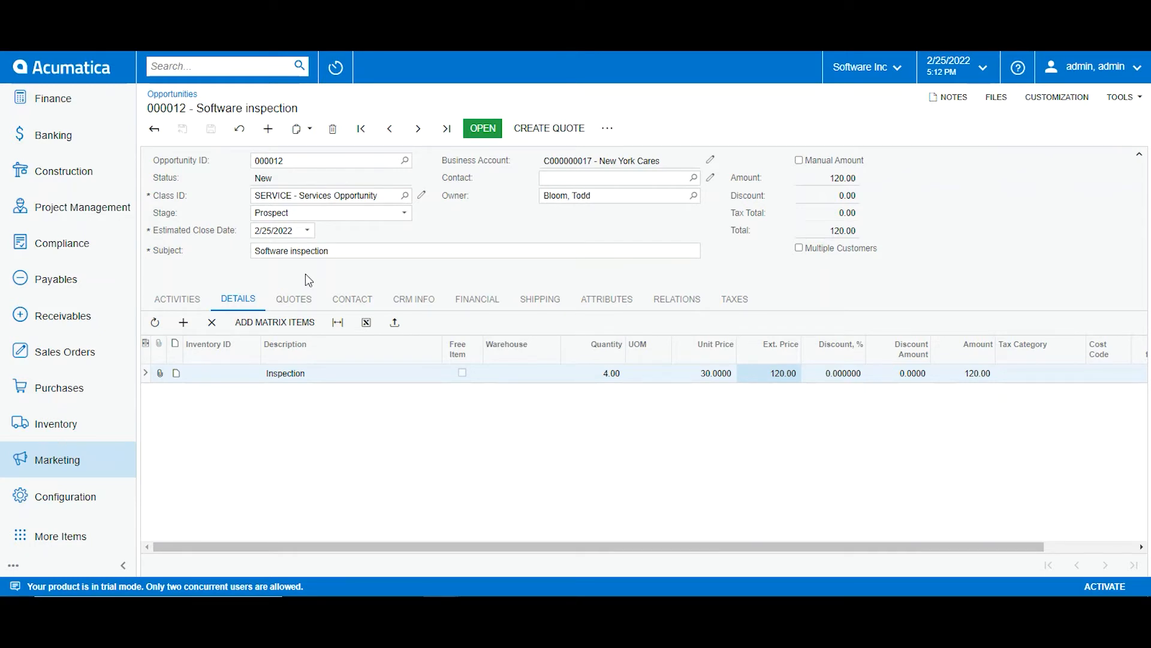
Step: Set the opportunity's estimated close date to 3/4/2022 and look over its activities and details
{"action": "left_click", "coordinate": [307, 231]}
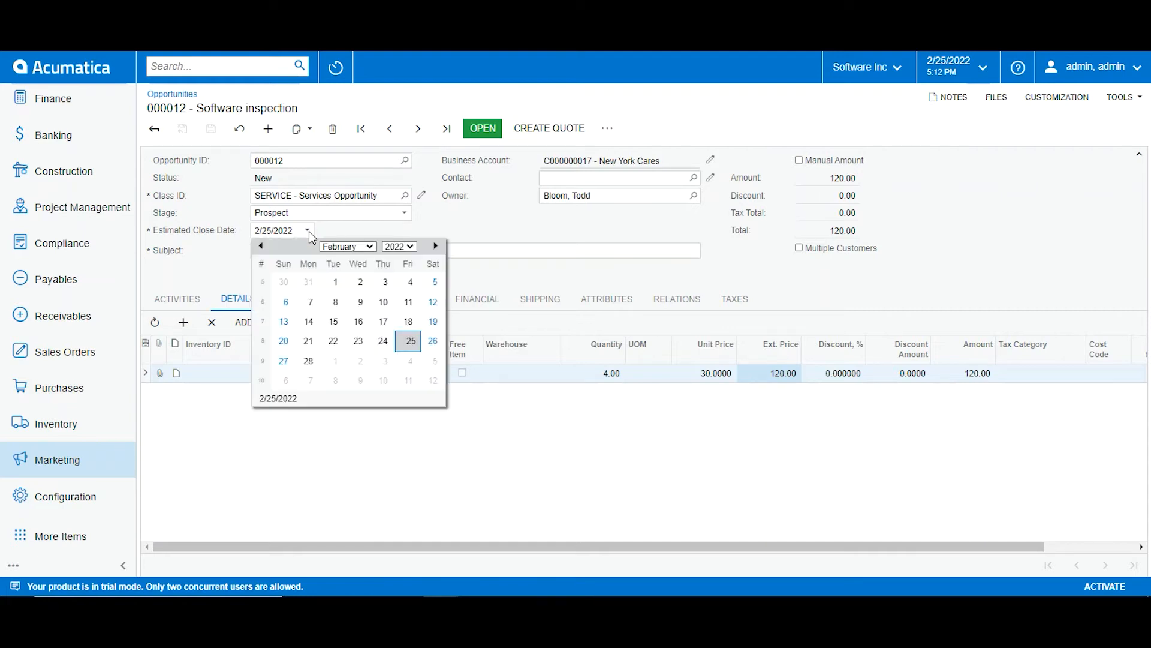
{"action": "left_click", "coordinate": [410, 361]}
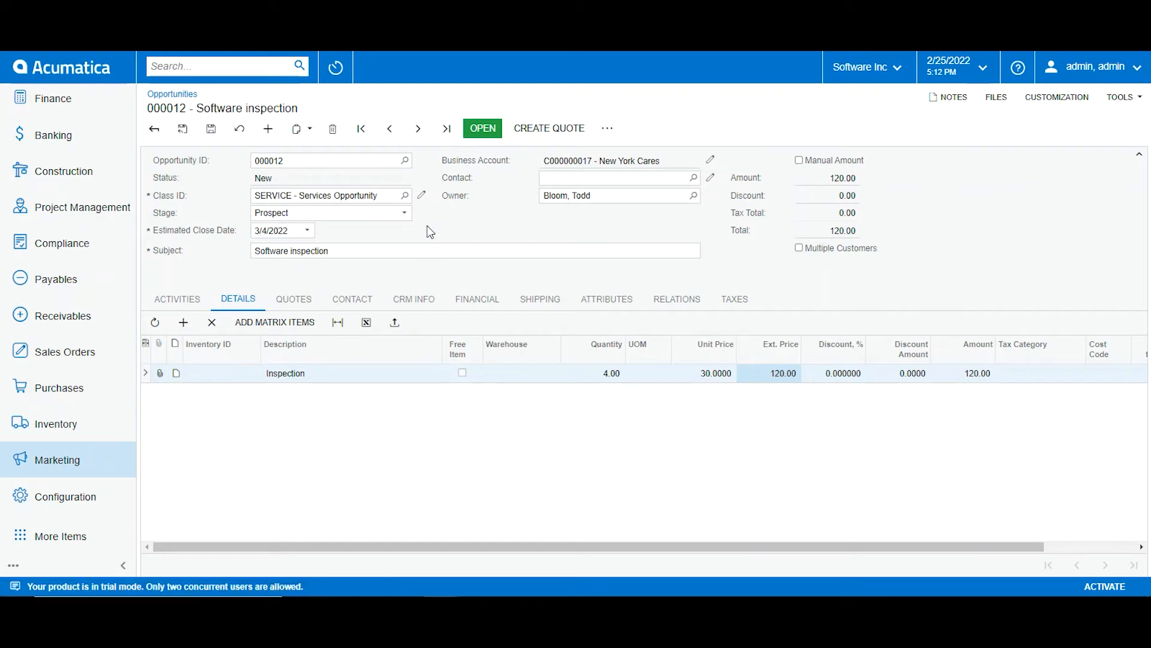
{"action": "left_click", "coordinate": [177, 299]}
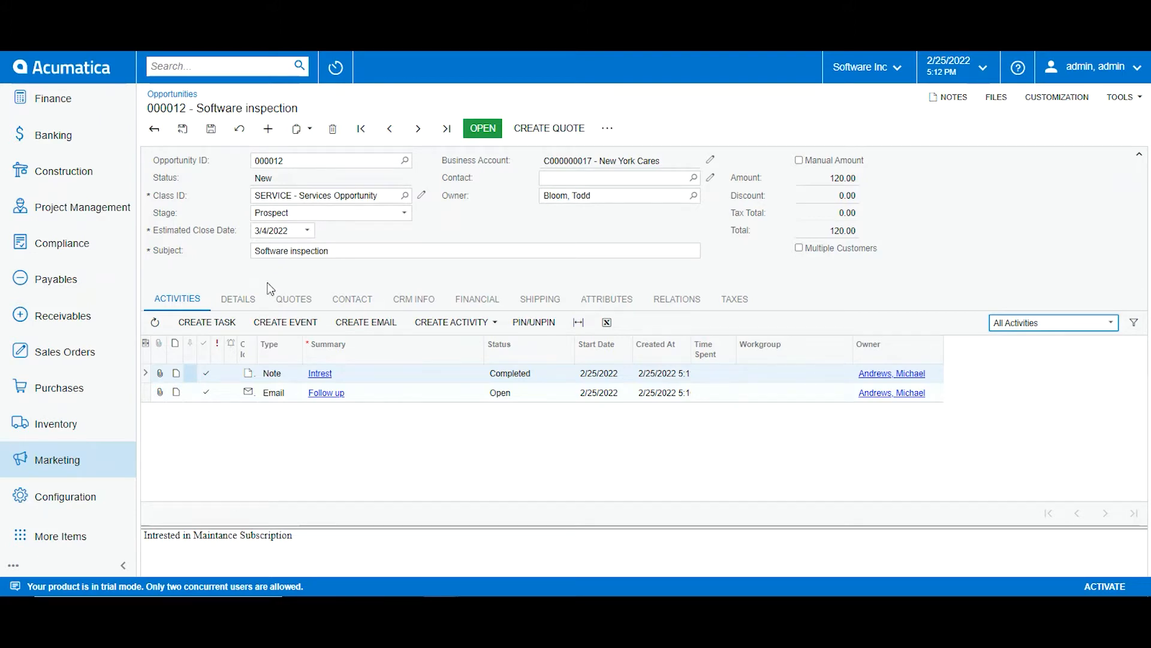
{"action": "left_click", "coordinate": [237, 299]}
Step: Create a new quote of type Sales Quote from the opportunity and open it for review
{"action": "left_click", "coordinate": [286, 300]}
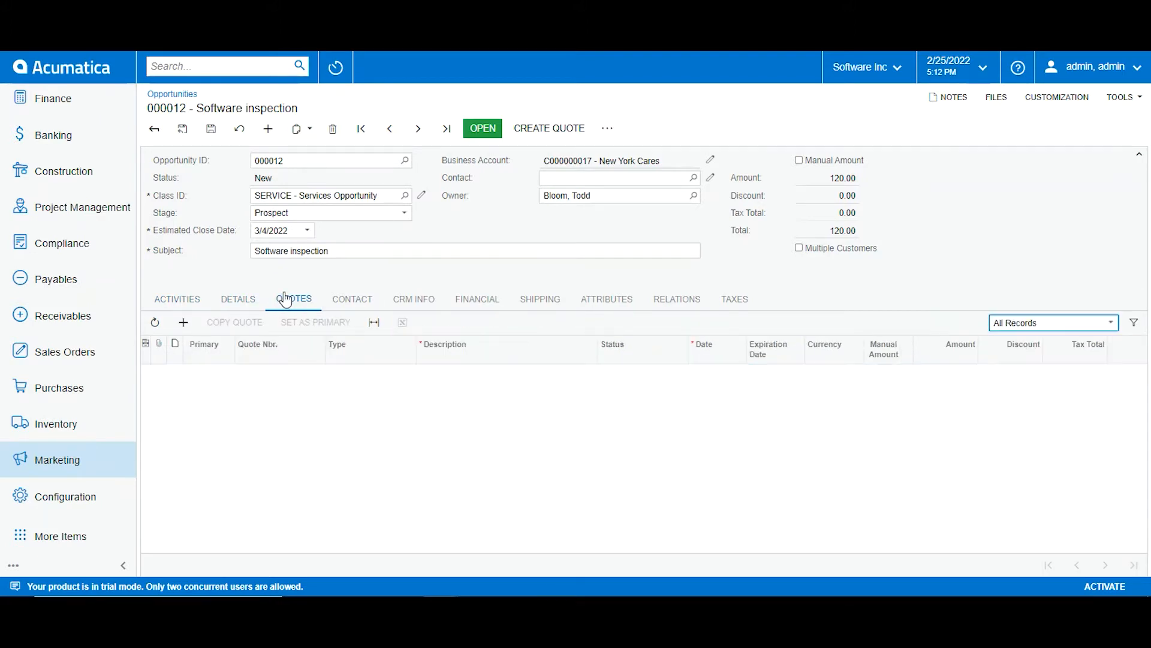
{"action": "left_click", "coordinate": [527, 135]}
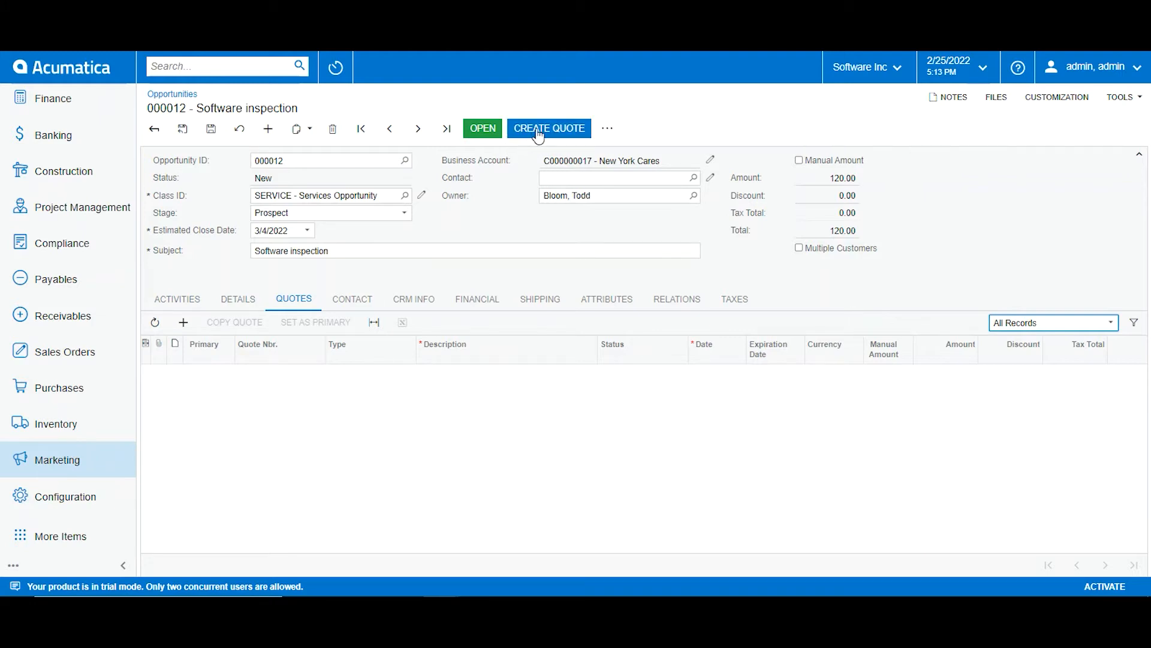
{"action": "left_click", "coordinate": [538, 135]}
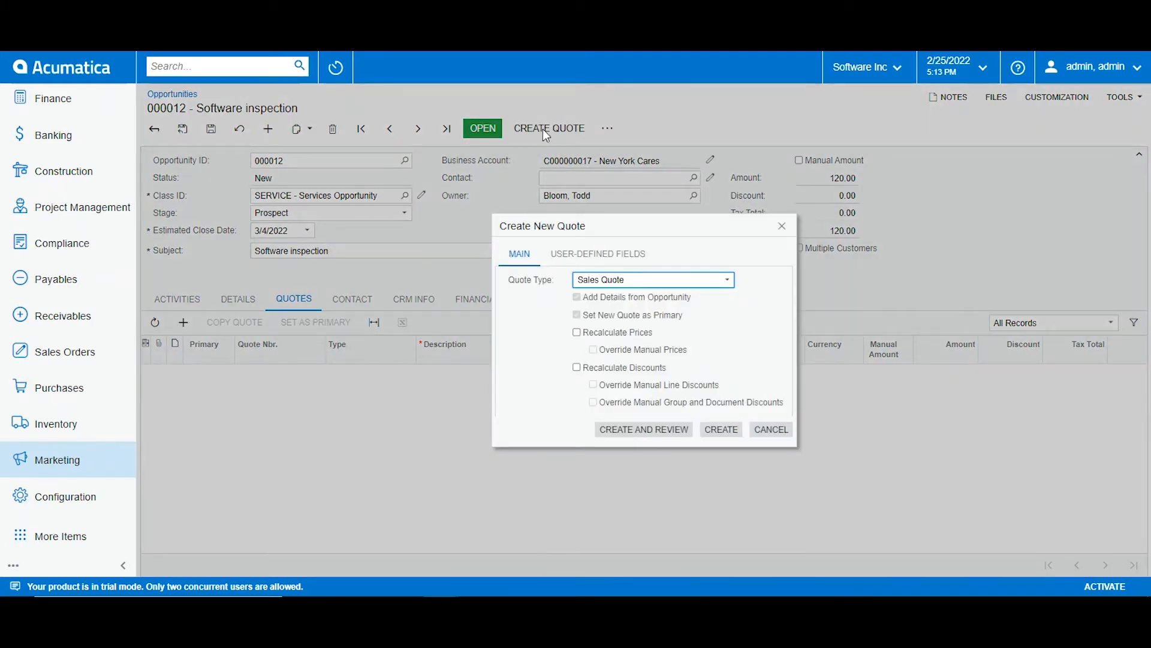
{"action": "left_click", "coordinate": [653, 432]}
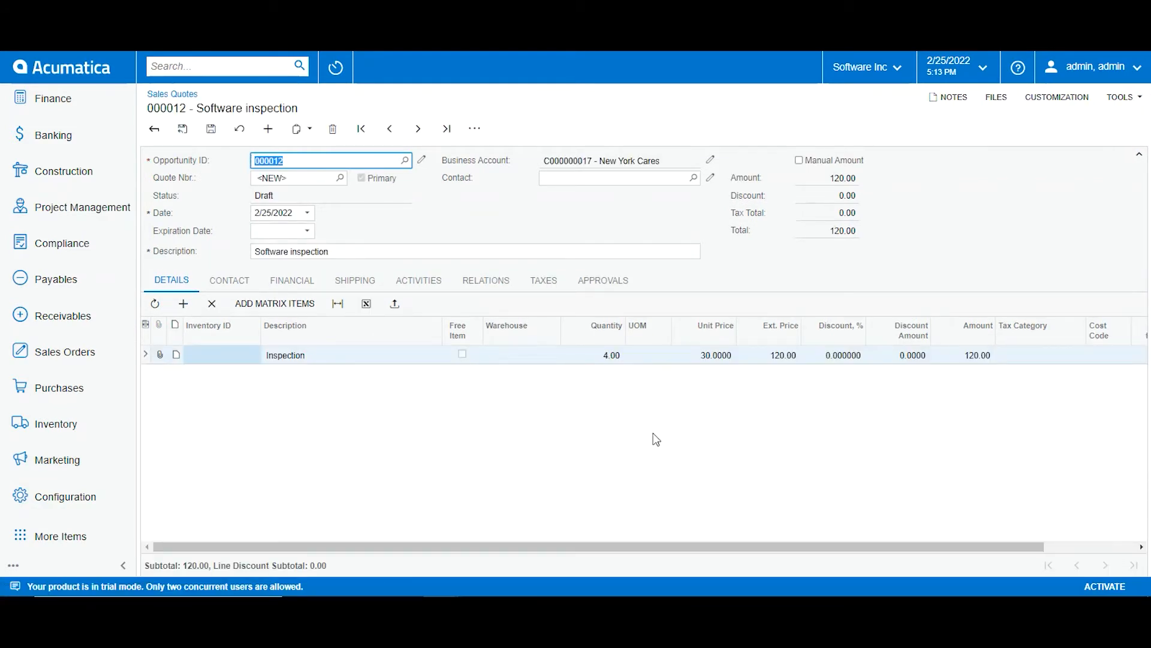
{"action": "left_click", "coordinate": [603, 213]}
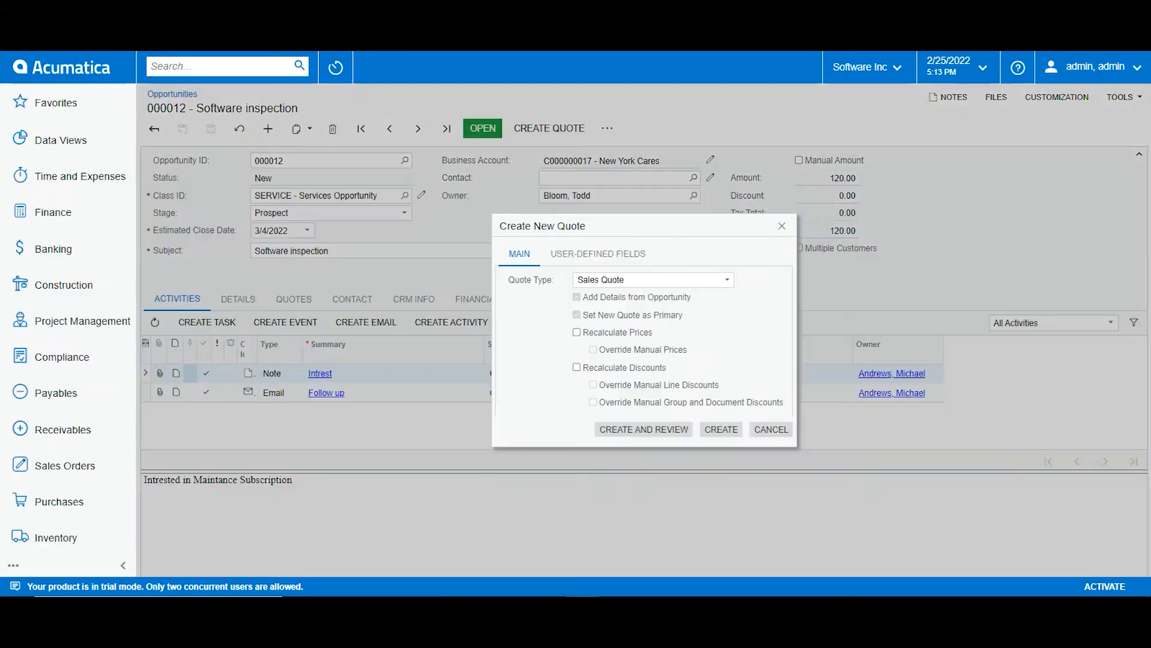
{"action": "left_click", "coordinate": [675, 432]}
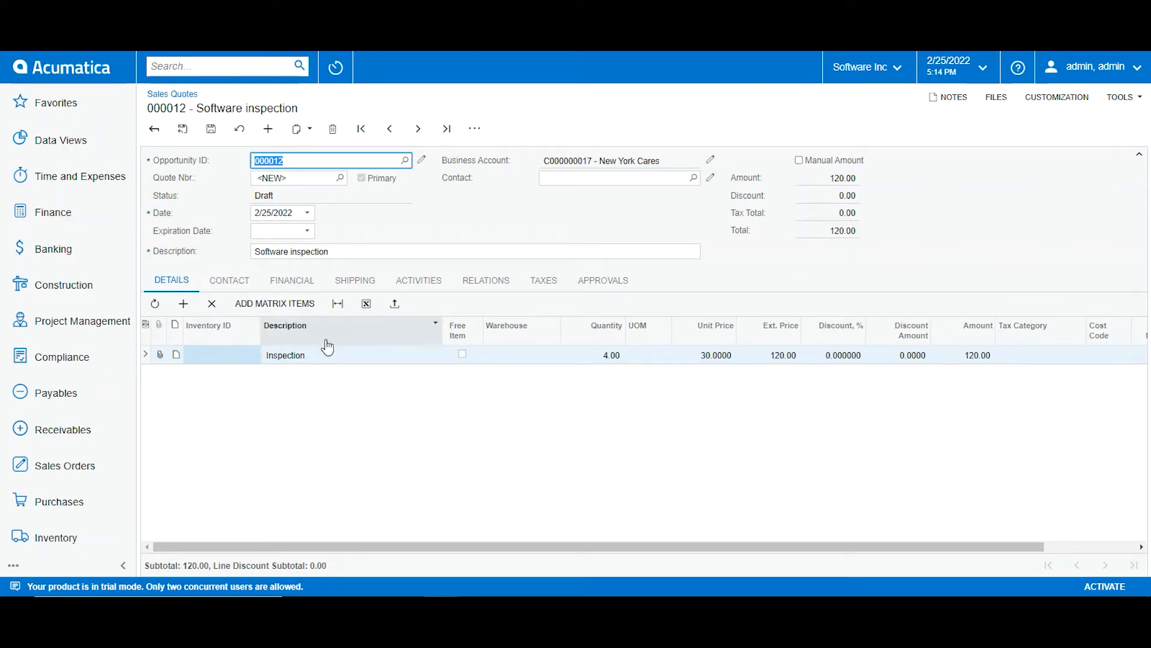
Step: Add a "Service Fee" line to the sales quote with quantity 1, unit price 20 and a 10% discount
{"action": "left_click", "coordinate": [183, 304]}
{"action": "left_click", "coordinate": [302, 372]}
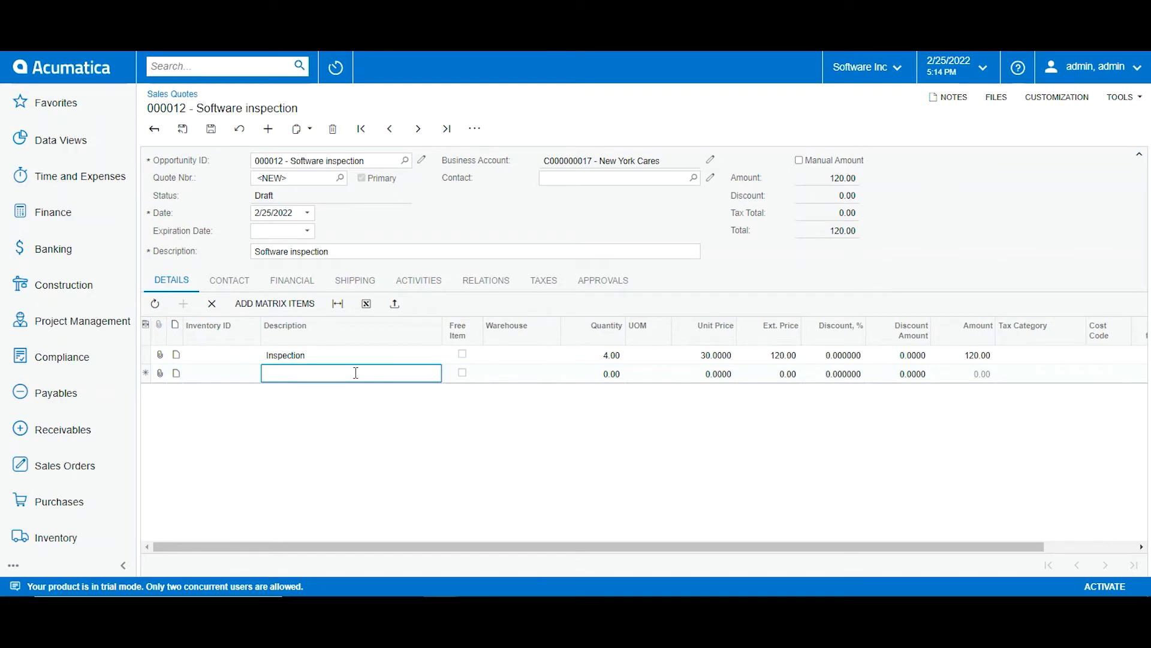
{"action": "type", "text": "Service Fee"}
{"action": "left_click", "coordinate": [622, 373]}
{"action": "type", "text": "1"}
{"action": "left_click", "coordinate": [679, 373]}
{"action": "type", "text": "20"}
{"action": "left_click", "coordinate": [837, 373]}
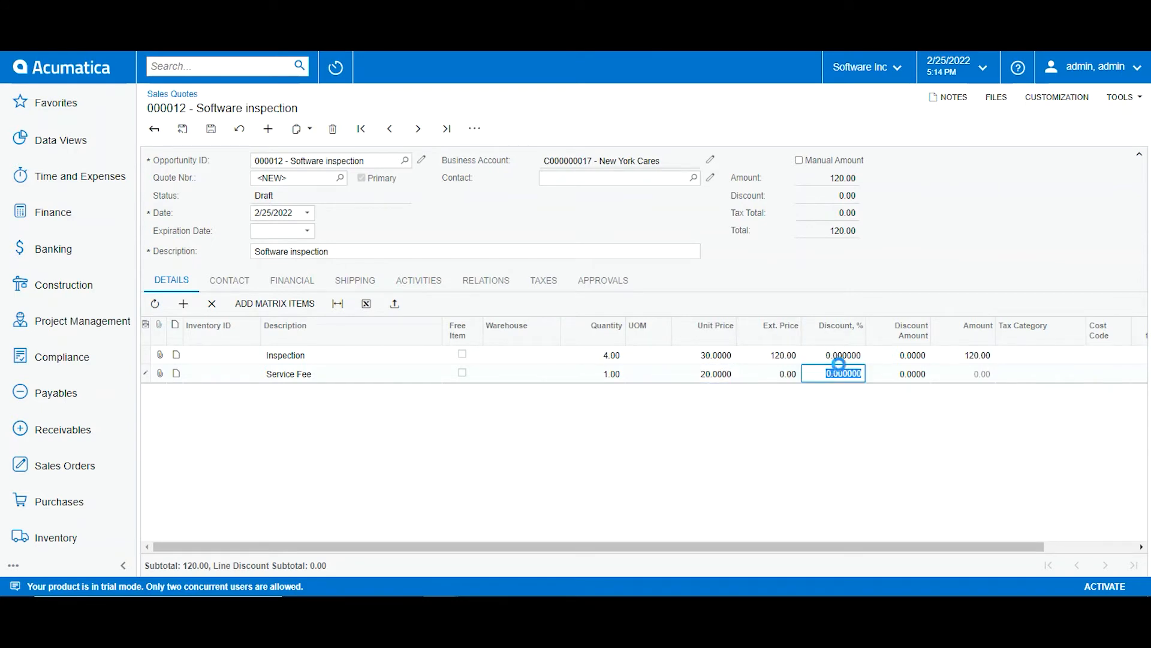
{"action": "type", "text": "10"}
{"action": "left_click", "coordinate": [909, 378]}
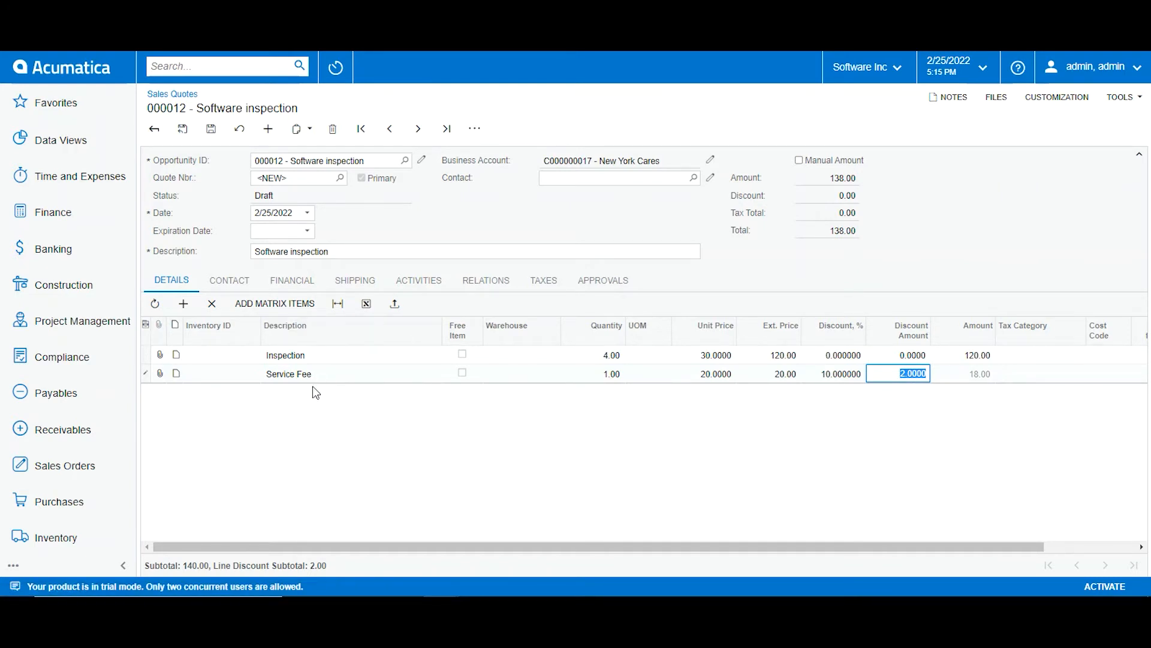
Step: Review the sales quote's contact, shipping and activity information, and return to its detail lines
{"action": "left_click", "coordinate": [229, 281]}
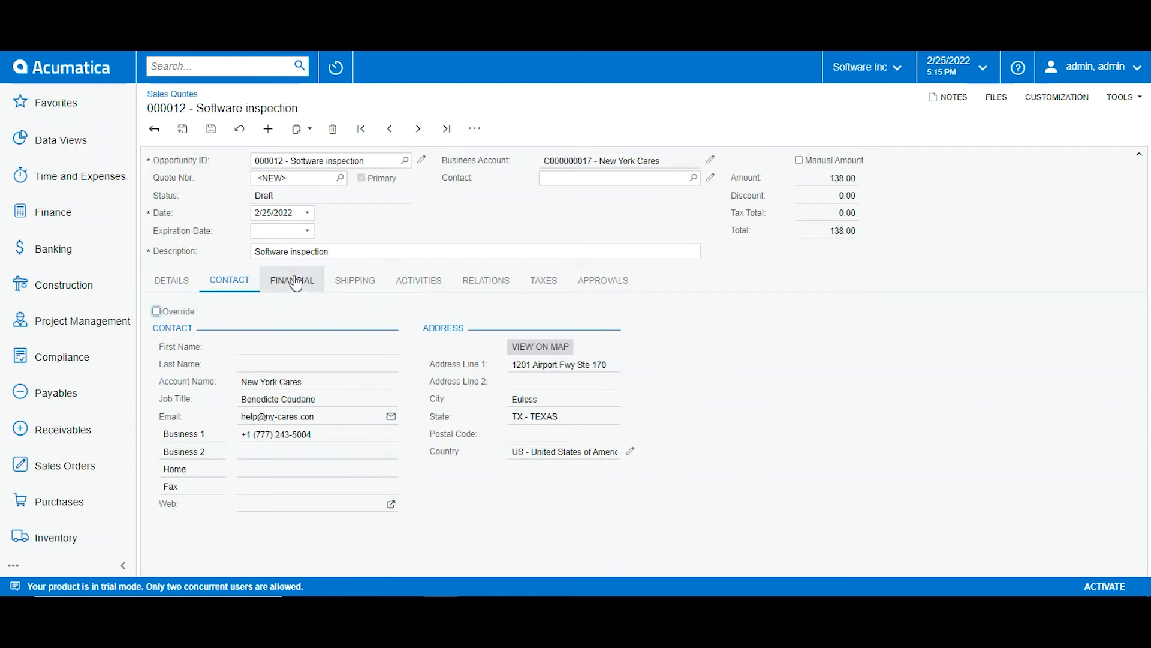
{"action": "left_click", "coordinate": [354, 281]}
{"action": "left_click", "coordinate": [439, 282]}
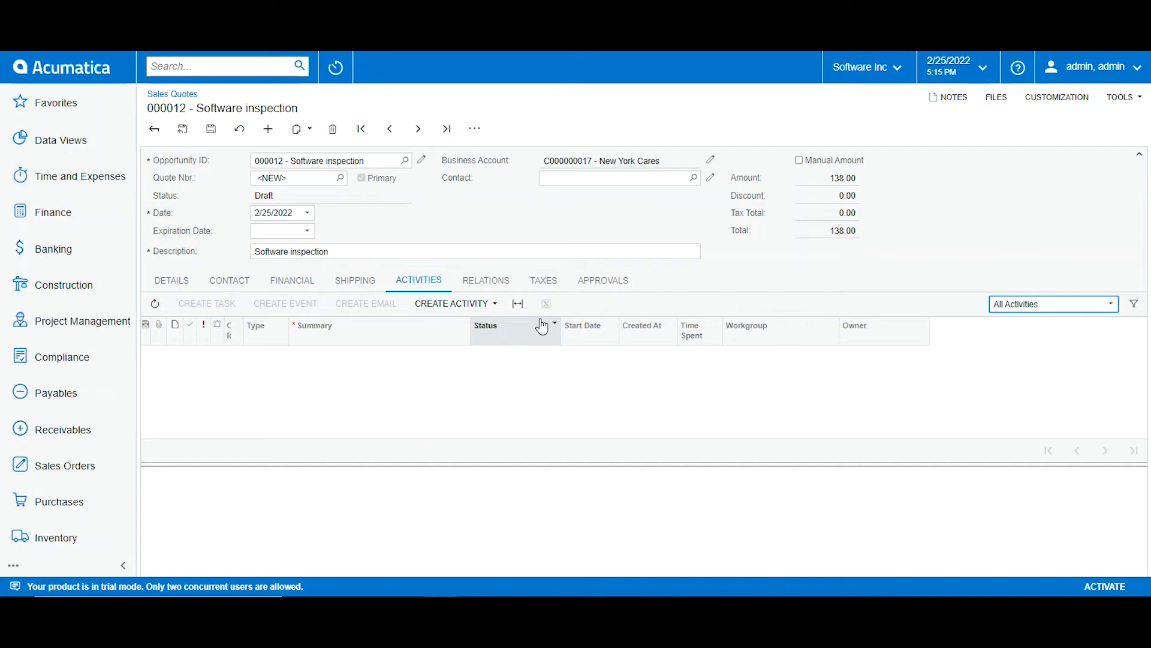
{"action": "left_click", "coordinate": [177, 279]}
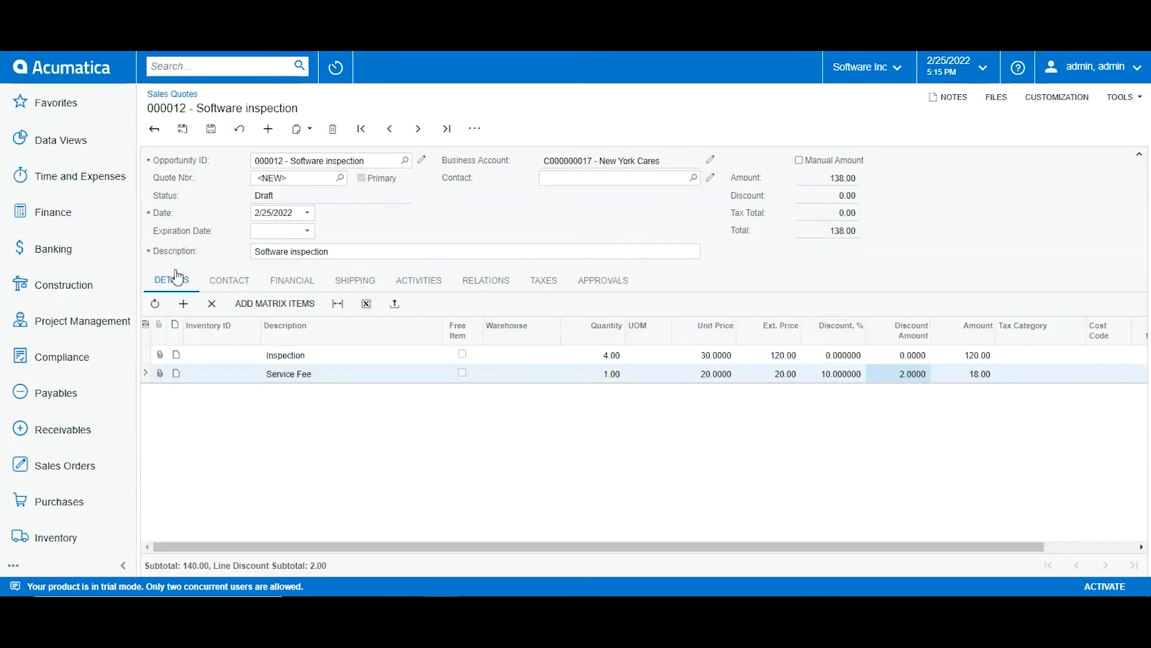
Step: Save the sales quote and return to the opportunity after checking the actions available for the quote
{"action": "left_click", "coordinate": [211, 129]}
{"action": "left_click", "coordinate": [468, 133]}
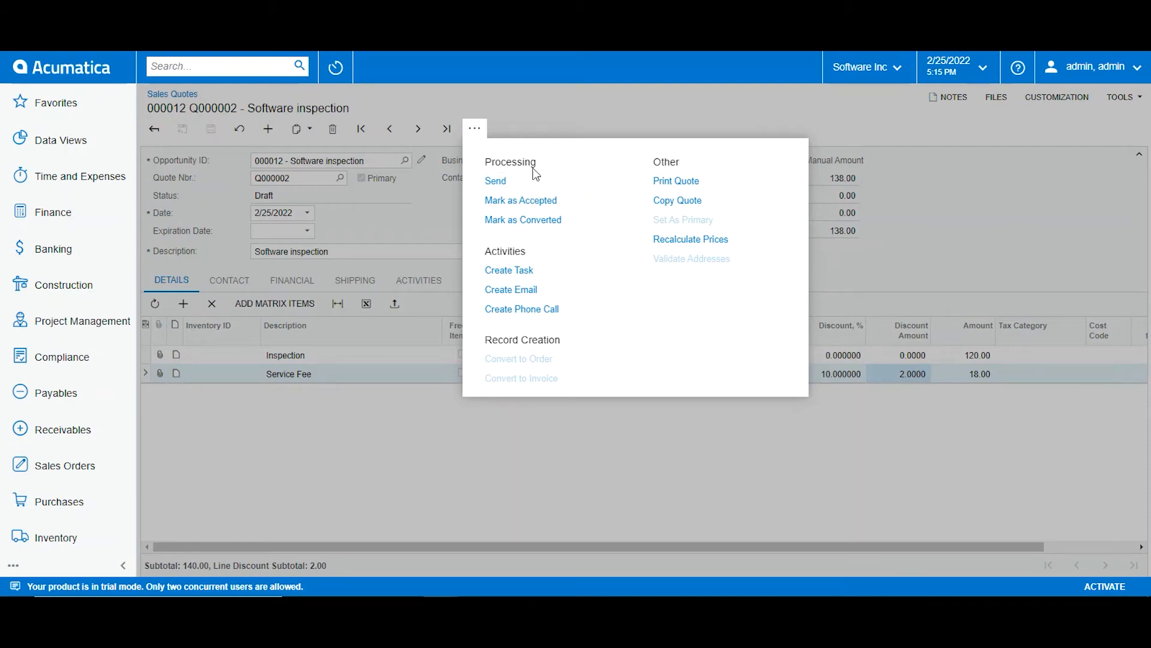
{"action": "left_click", "coordinate": [441, 211]}
{"action": "left_click", "coordinate": [157, 128]}
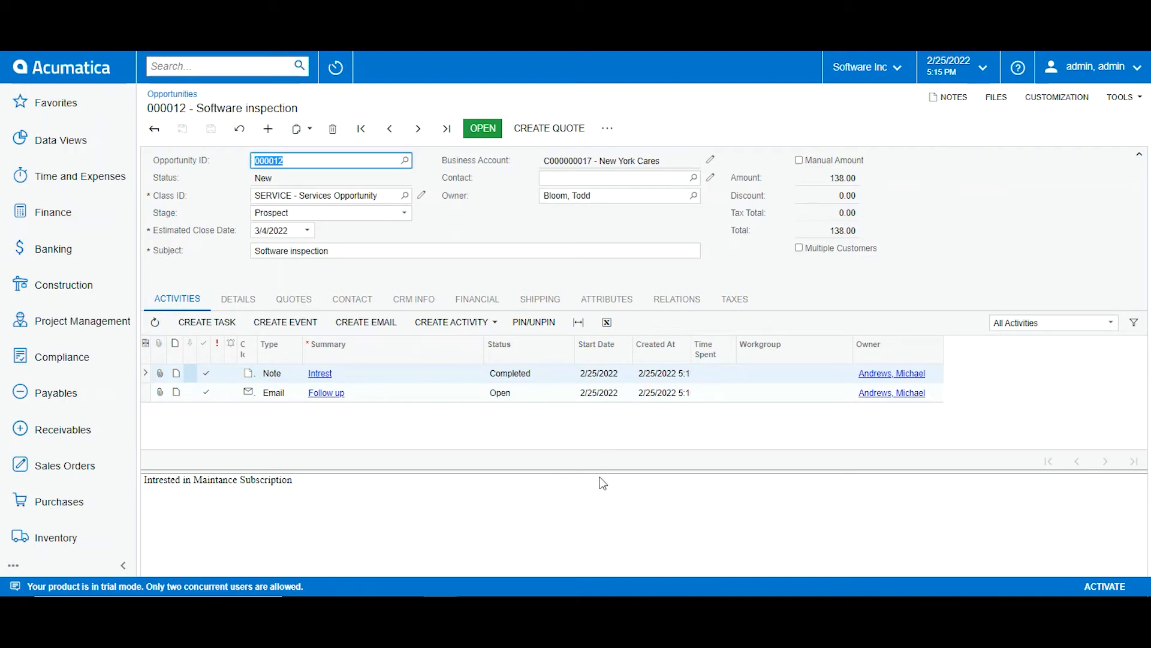
Step: Open the sales quote from the opportunity's quotes list to check its lines, and return to the opportunity
{"action": "left_click_drag", "start_coordinate": [600, 474], "coordinate": [599, 508]}
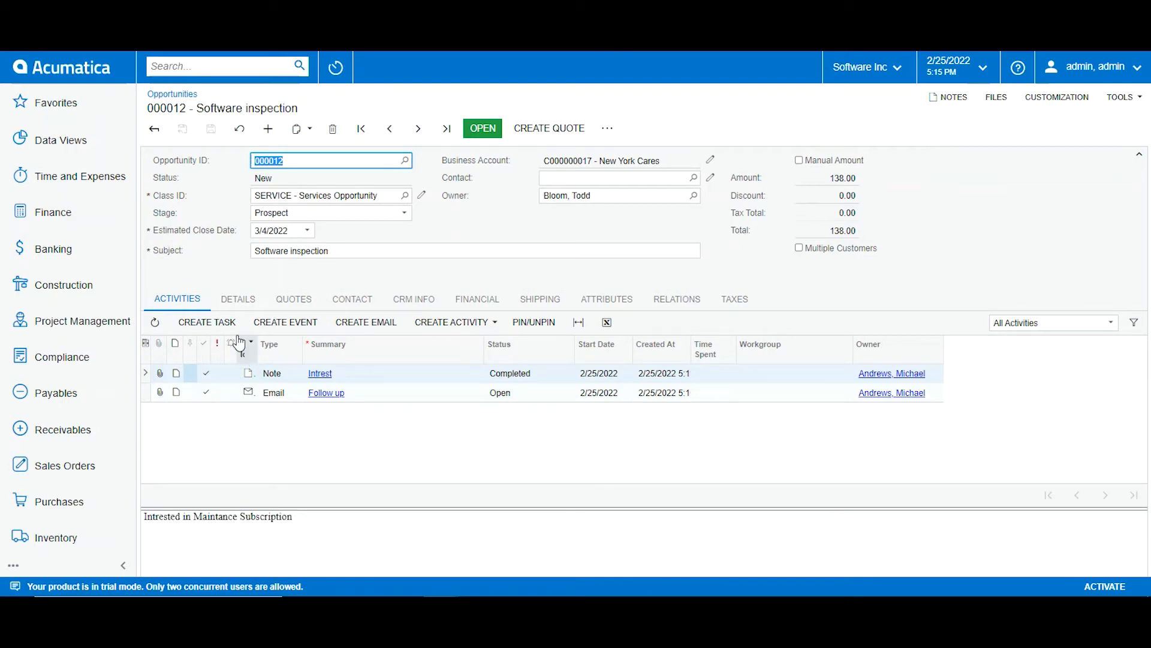
{"action": "left_click", "coordinate": [228, 297]}
{"action": "left_click", "coordinate": [314, 303]}
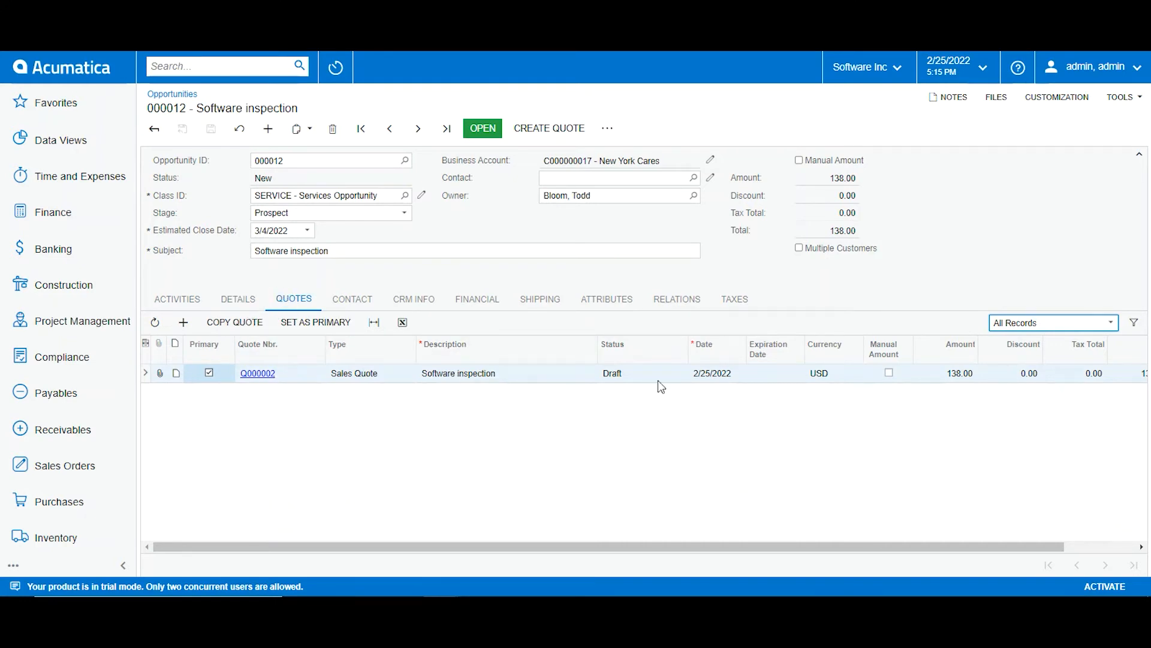
{"action": "left_click", "coordinate": [250, 376]}
{"action": "left_click", "coordinate": [250, 374]}
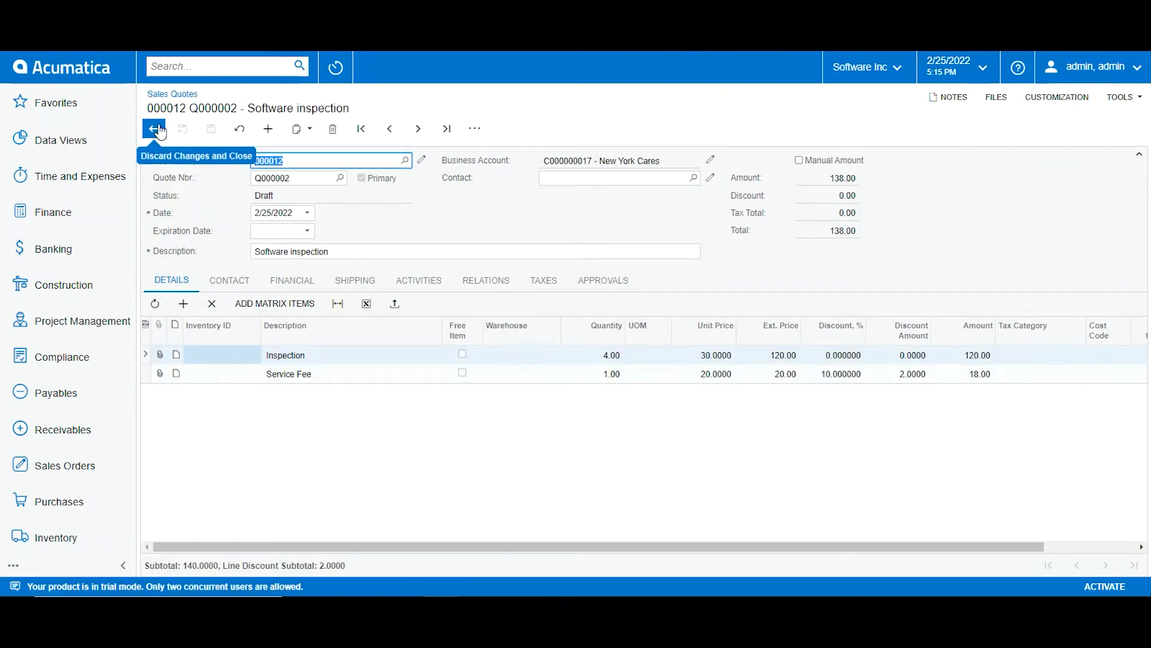
{"action": "left_click", "coordinate": [155, 129]}
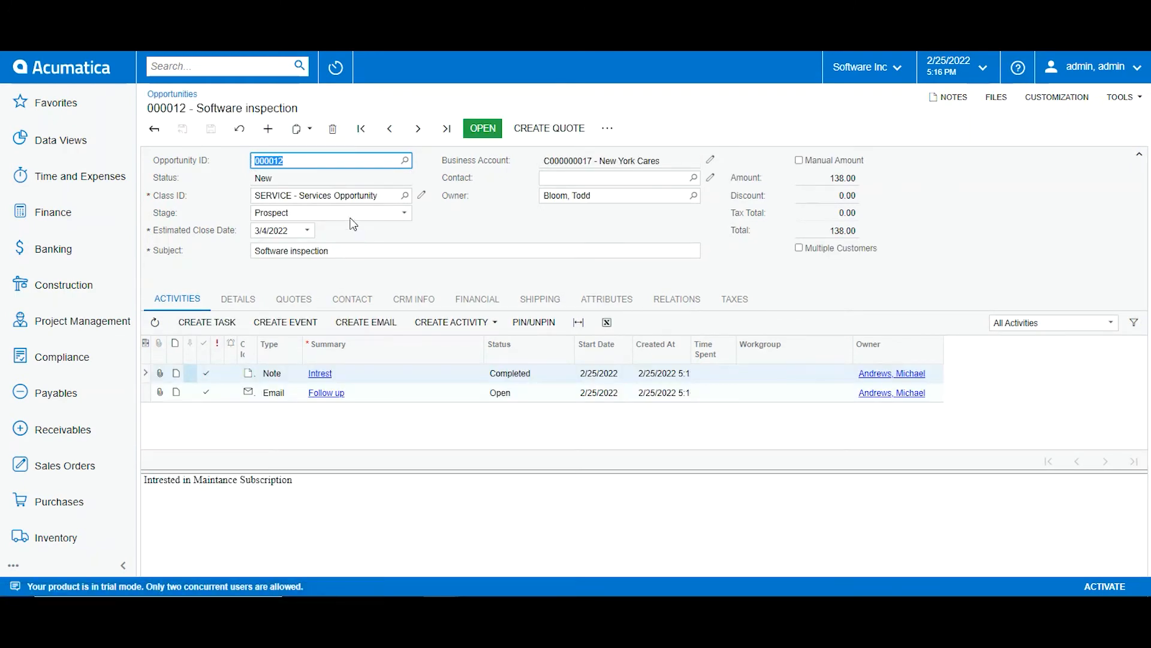
Step: Change the opportunity's stage to Negotiation and save it, and display its quotes
{"action": "left_click", "coordinate": [350, 217]}
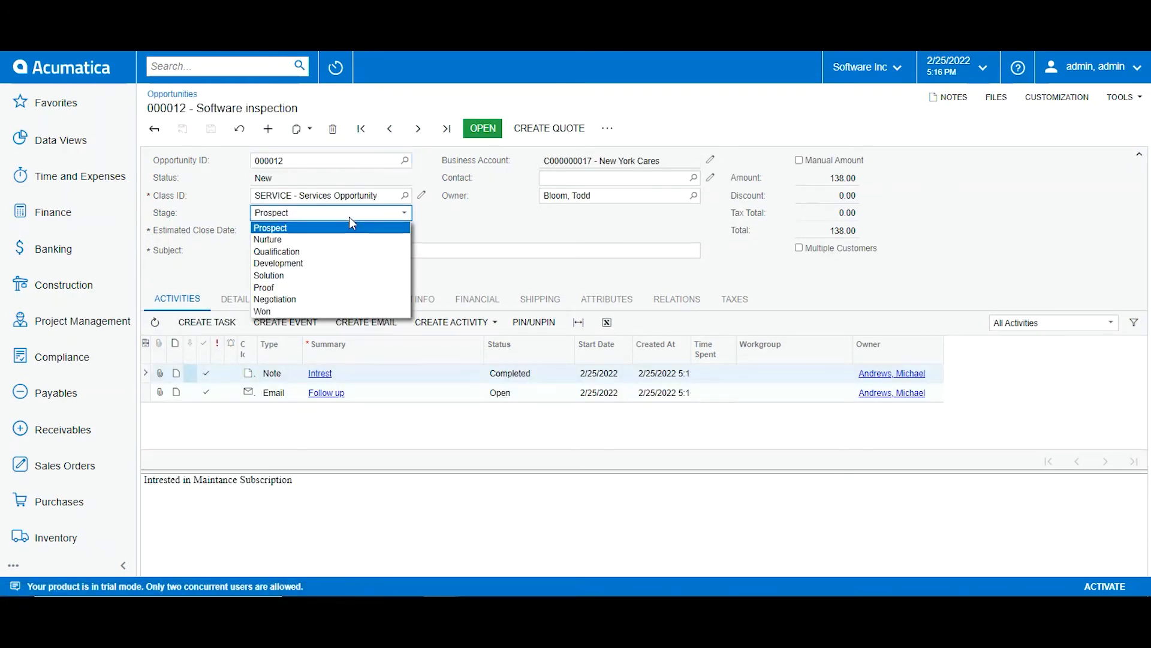
{"action": "left_click", "coordinate": [331, 299]}
{"action": "left_click", "coordinate": [193, 133]}
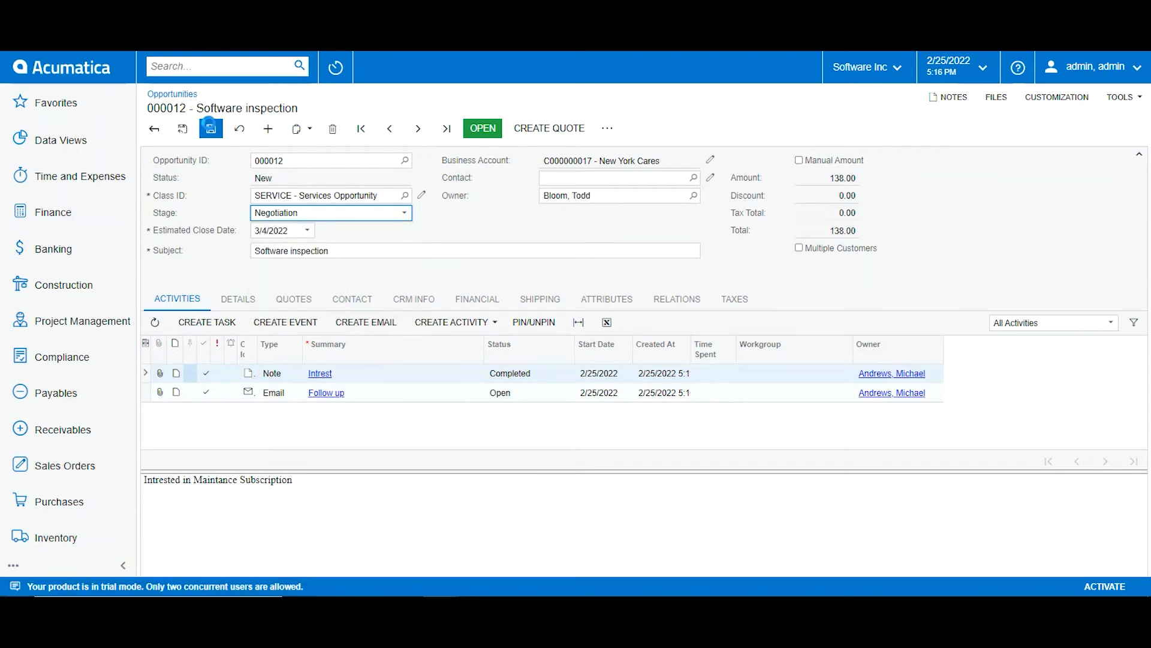
{"action": "left_click", "coordinate": [315, 298]}
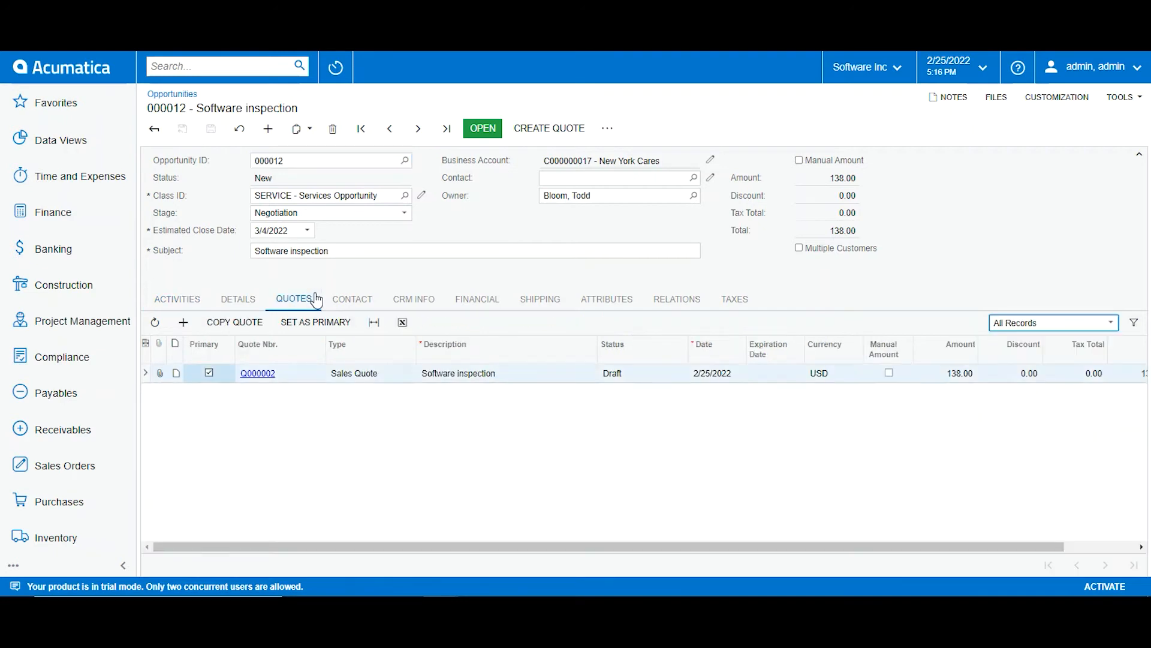
Step: Check the opportunity's contact and CRM information, and set its stage to Prospect and save it
{"action": "left_click", "coordinate": [341, 305]}
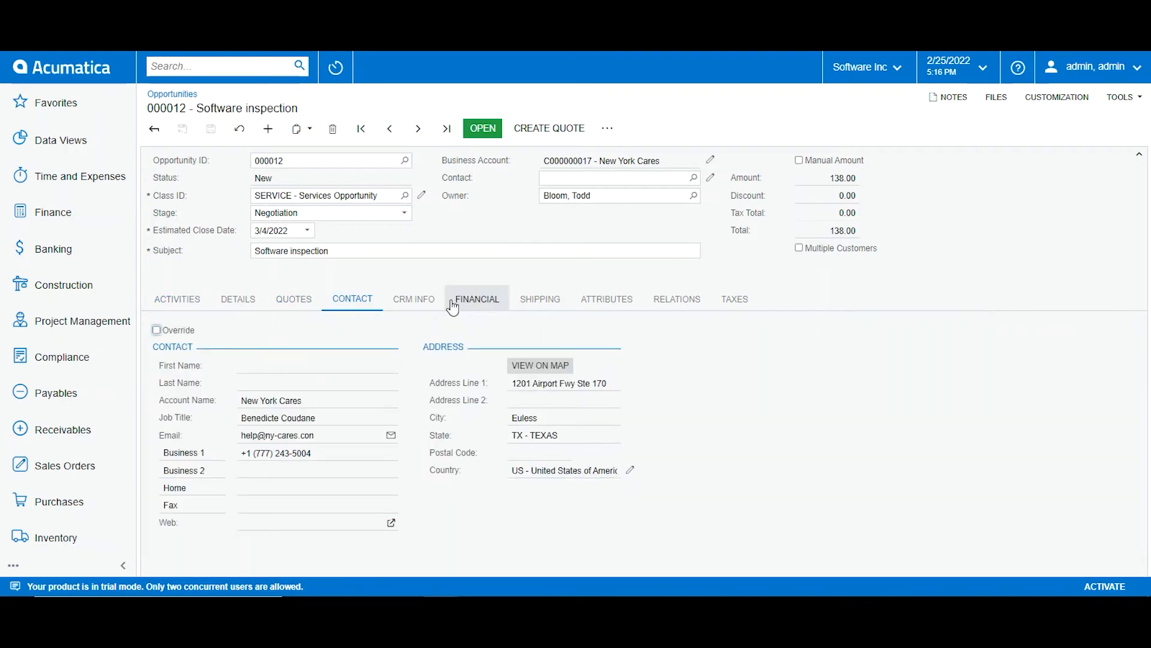
{"action": "left_click", "coordinate": [414, 302]}
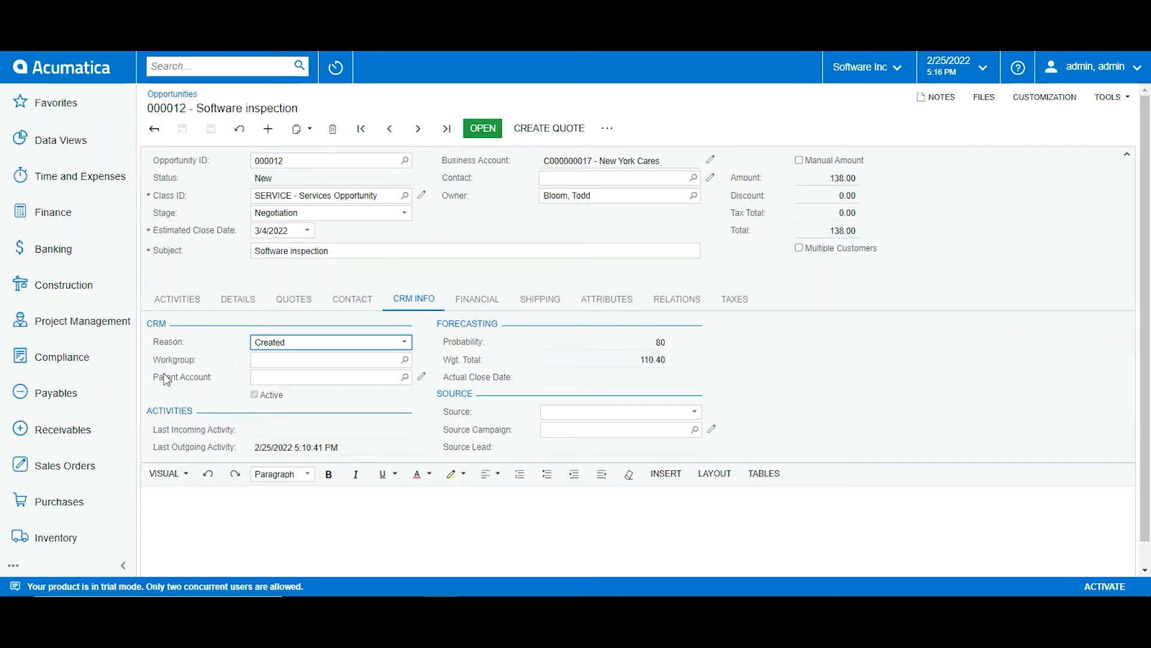
{"action": "left_click", "coordinate": [307, 212]}
{"action": "left_click", "coordinate": [281, 226]}
{"action": "left_click", "coordinate": [212, 132]}
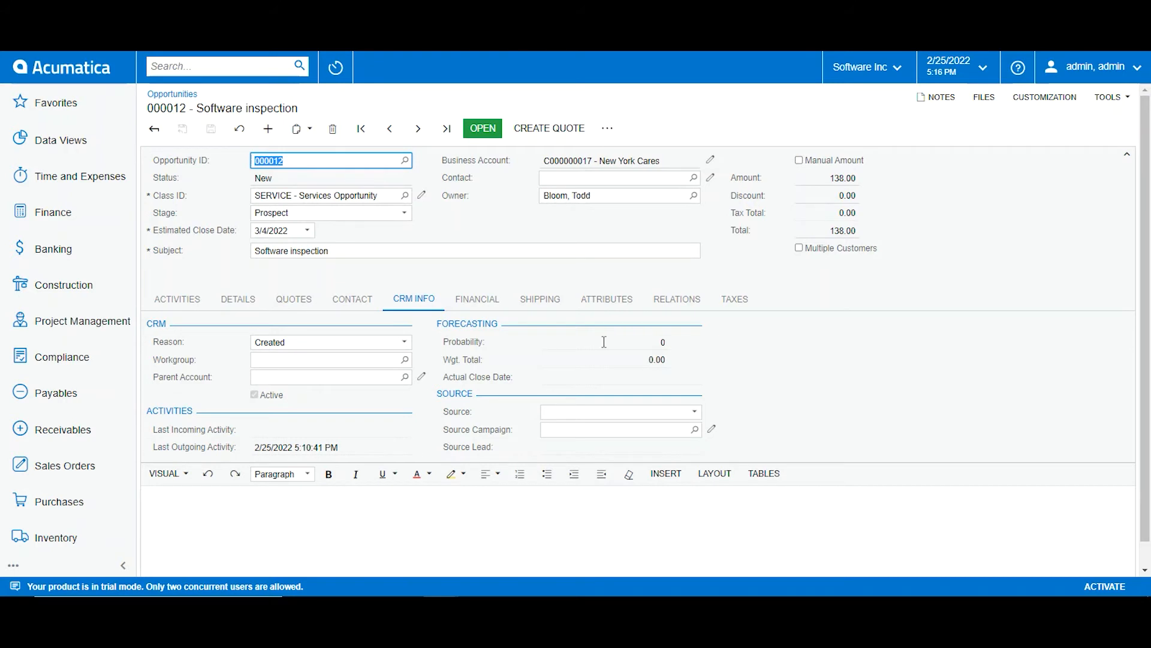
Step: Set the opportunity's stage to Negotiation and save it, and check the other stages available while keeping Negotiation
{"action": "left_click", "coordinate": [324, 216]}
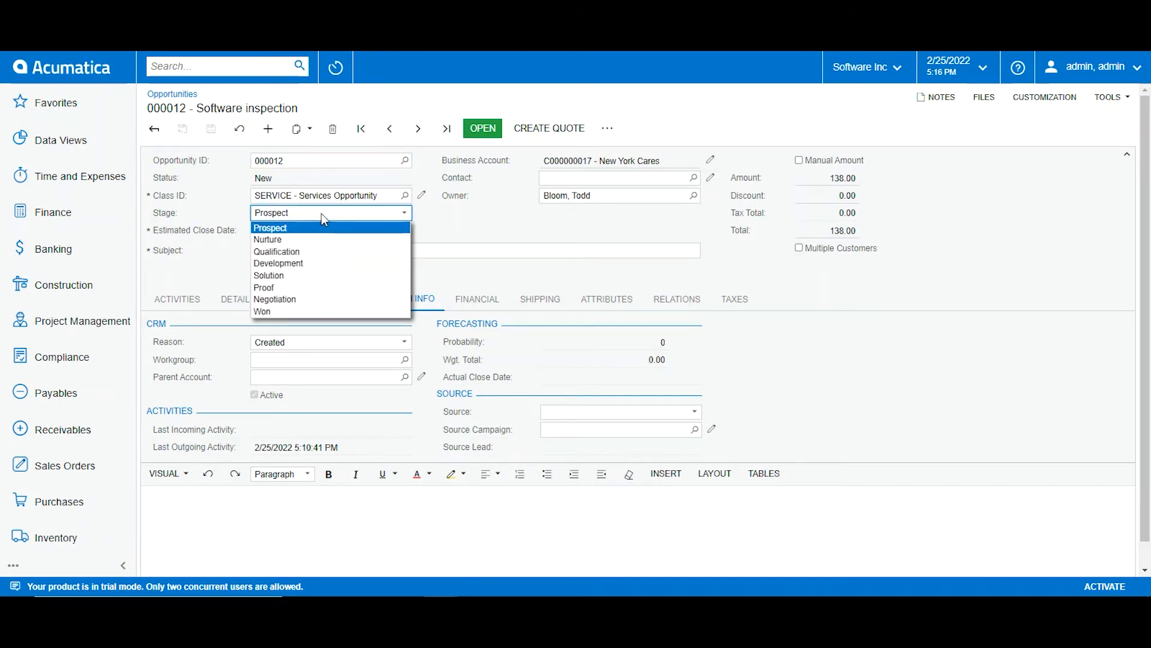
{"action": "left_click", "coordinate": [314, 300]}
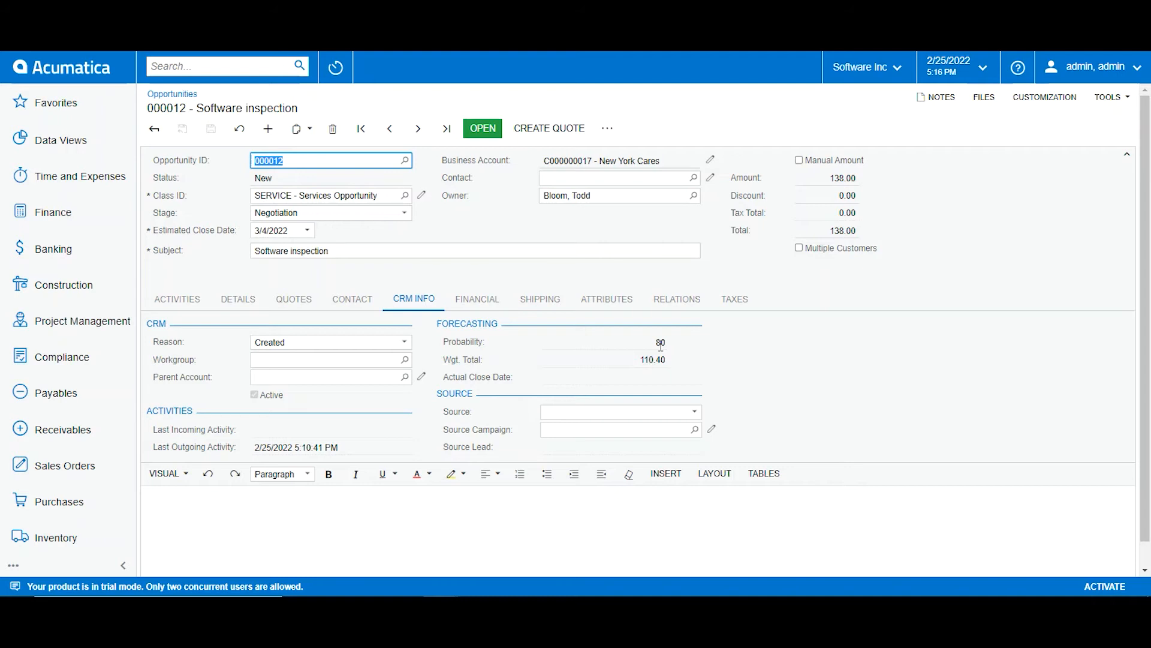
{"action": "left_click", "coordinate": [390, 215]}
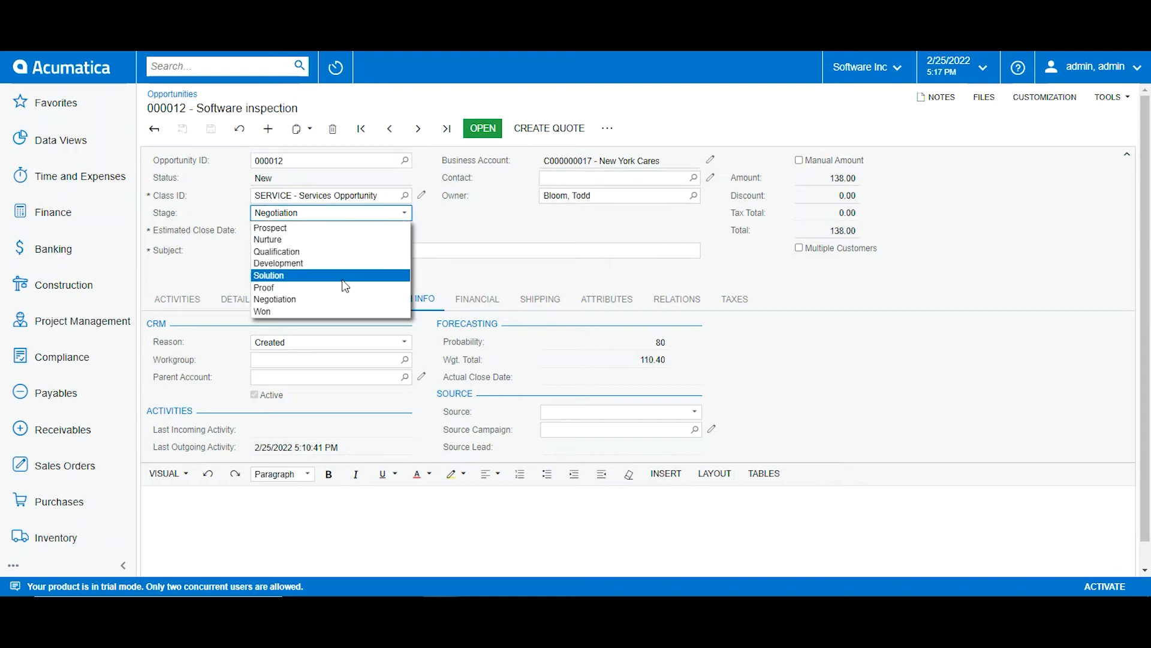
{"action": "left_click", "coordinate": [327, 299]}
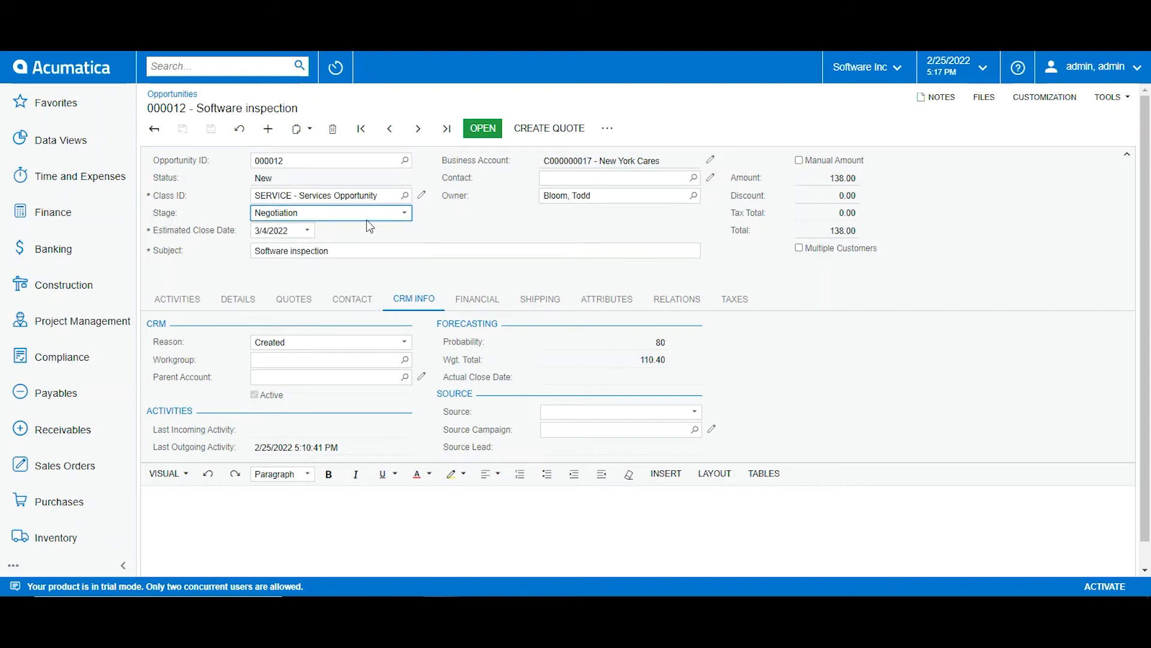
{"action": "left_click", "coordinate": [352, 280]}
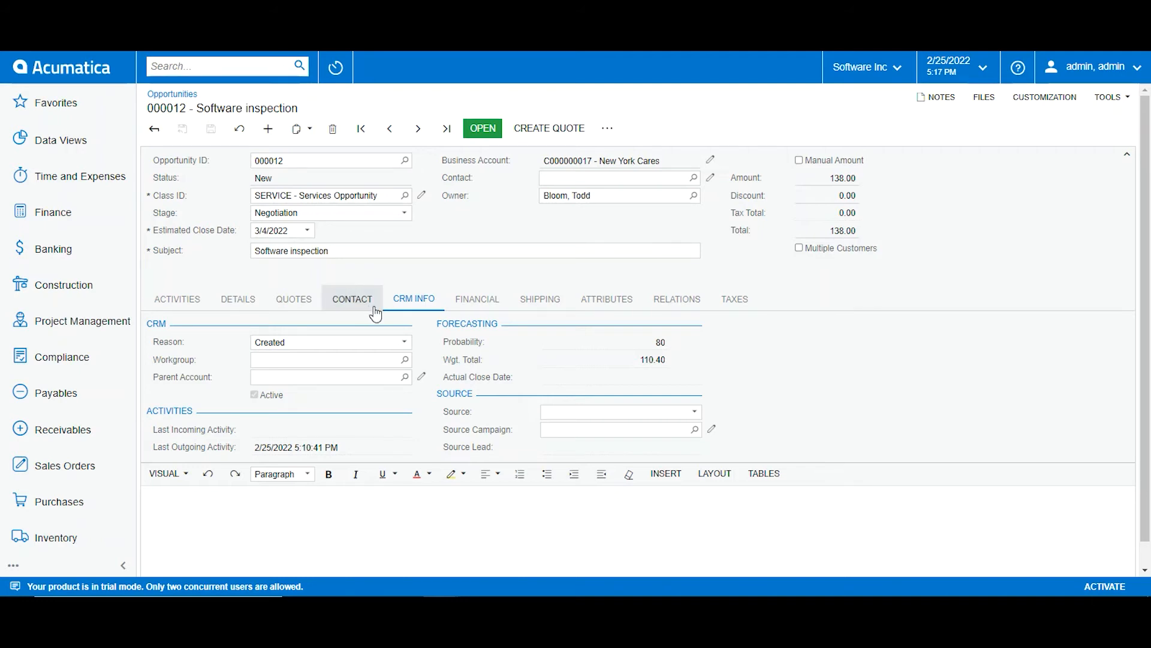
Step: Review the opportunity's financial, activity and shipping information, and return to its activities
{"action": "left_click", "coordinate": [463, 302]}
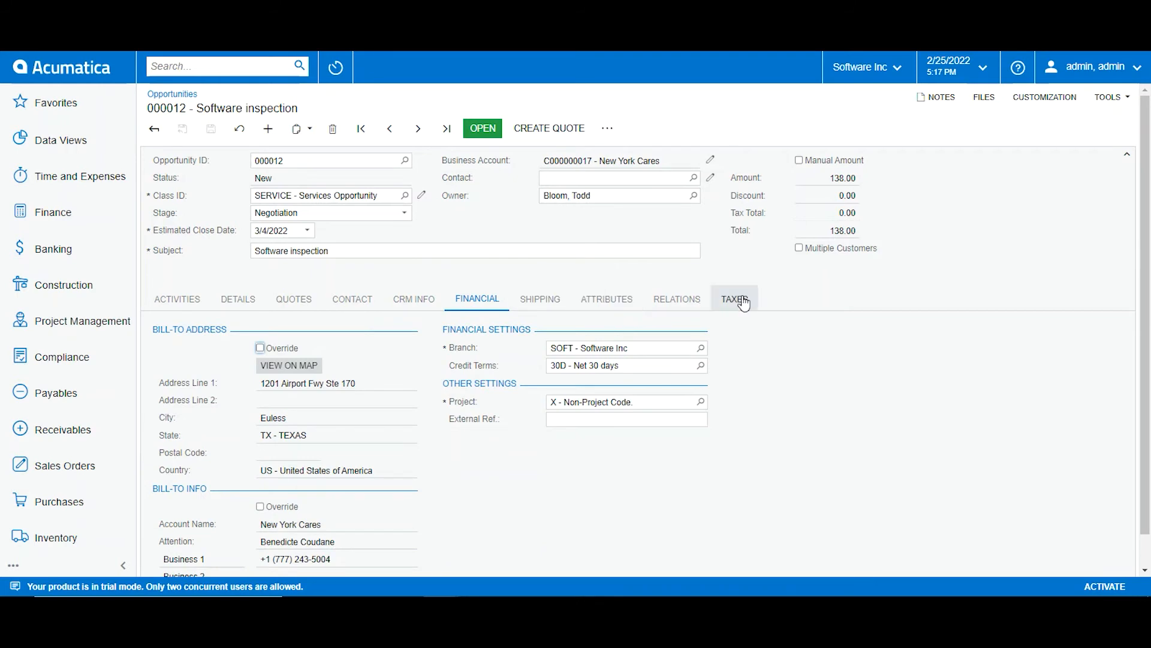
{"action": "left_click", "coordinate": [195, 308]}
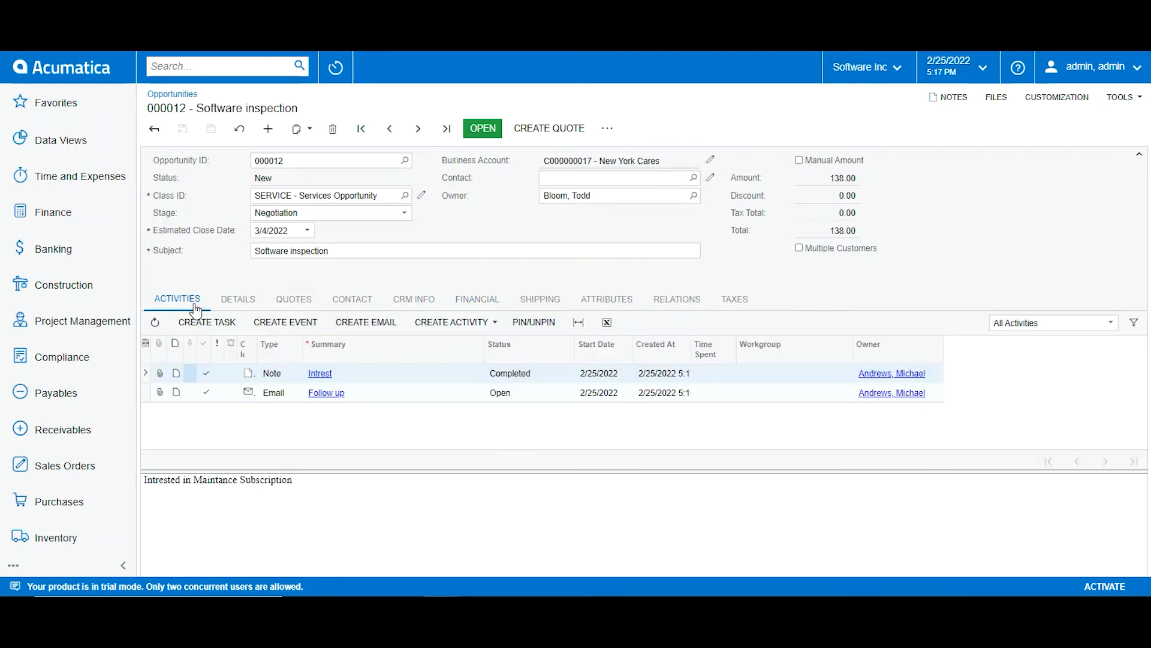
{"action": "left_click", "coordinate": [546, 303]}
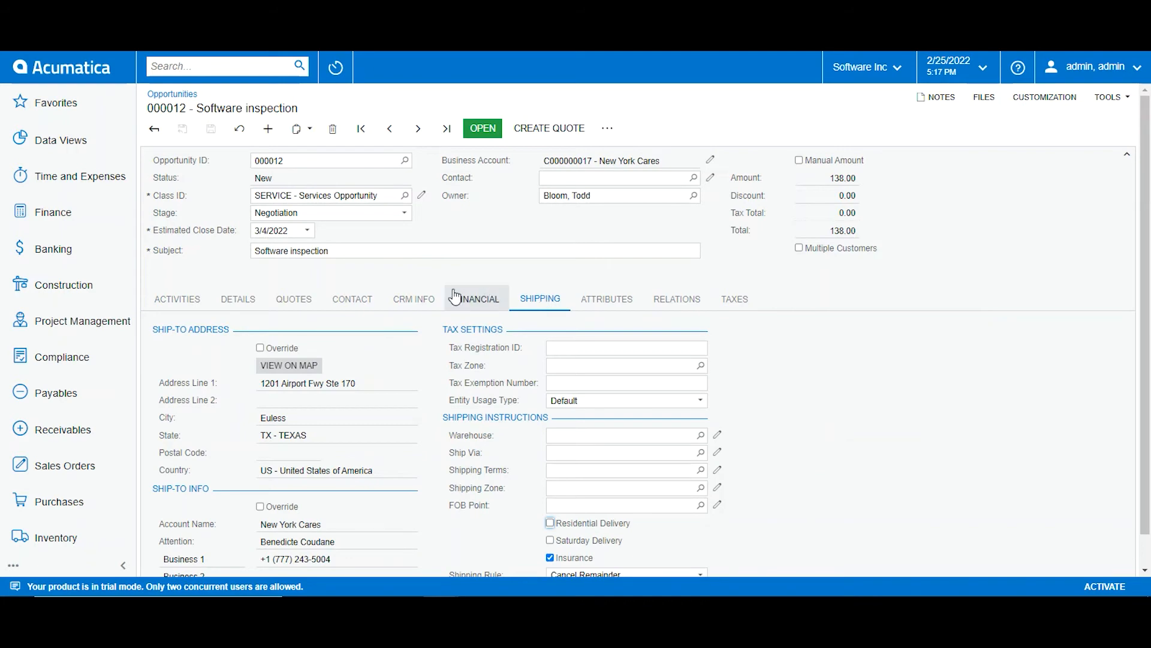
{"action": "left_click", "coordinate": [204, 299]}
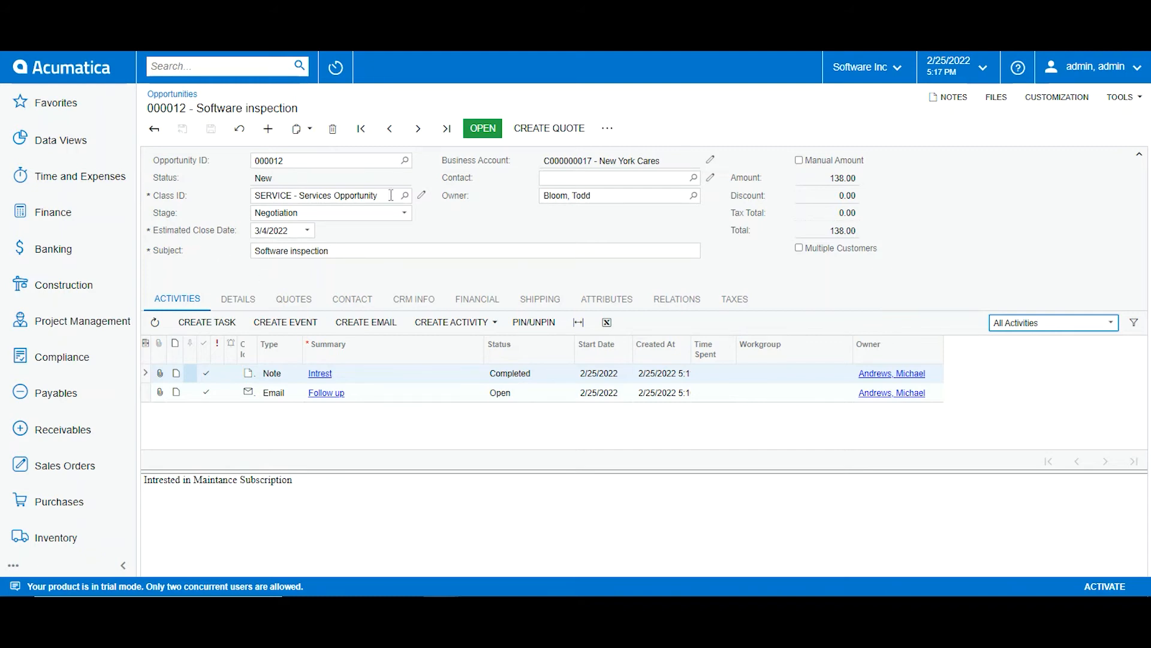
Step: Close the opportunity as won with the reason Order Placed and the stage Won
{"action": "left_click", "coordinate": [607, 129]}
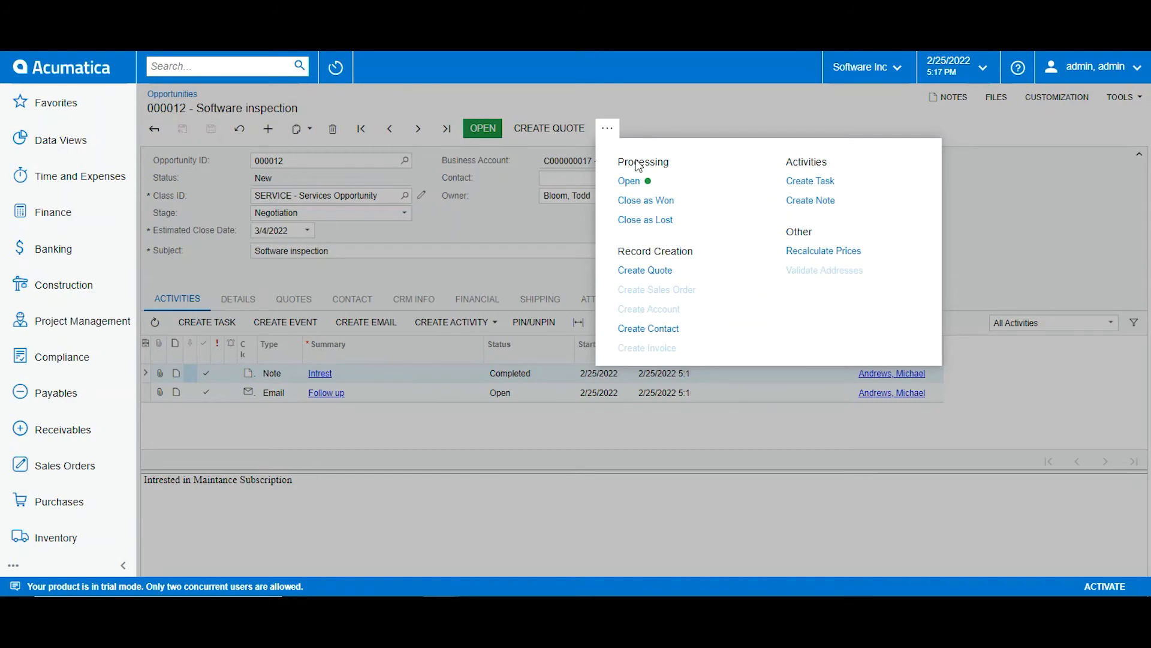
{"action": "left_click", "coordinate": [651, 207]}
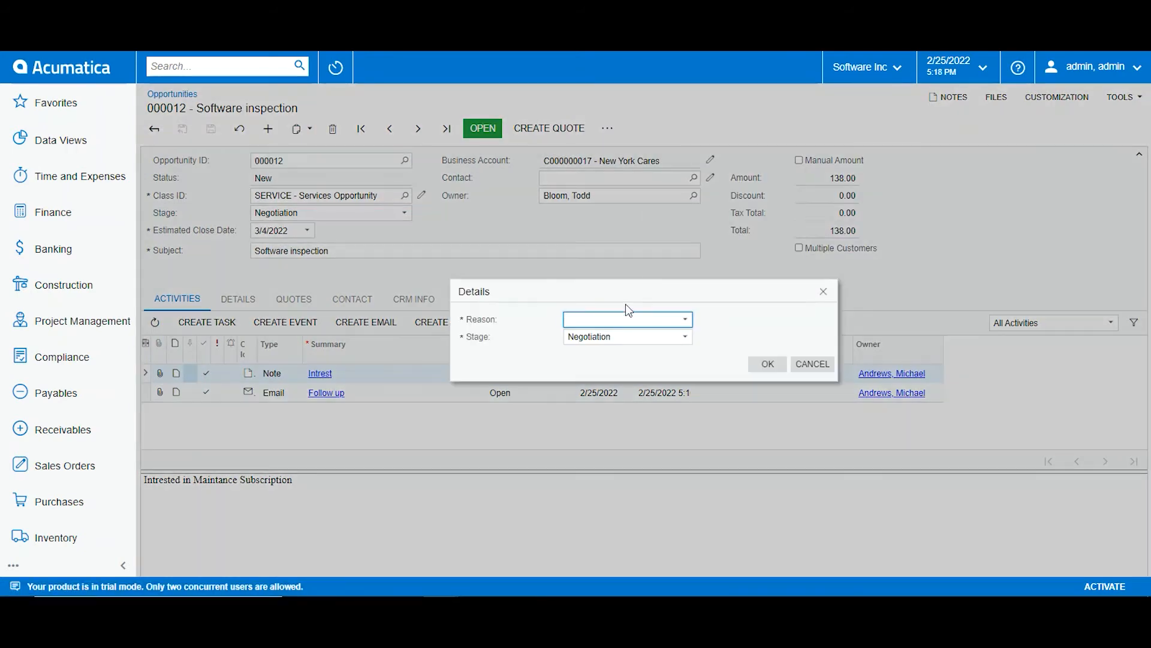
{"action": "left_click", "coordinate": [580, 342]}
{"action": "left_click", "coordinate": [466, 336]}
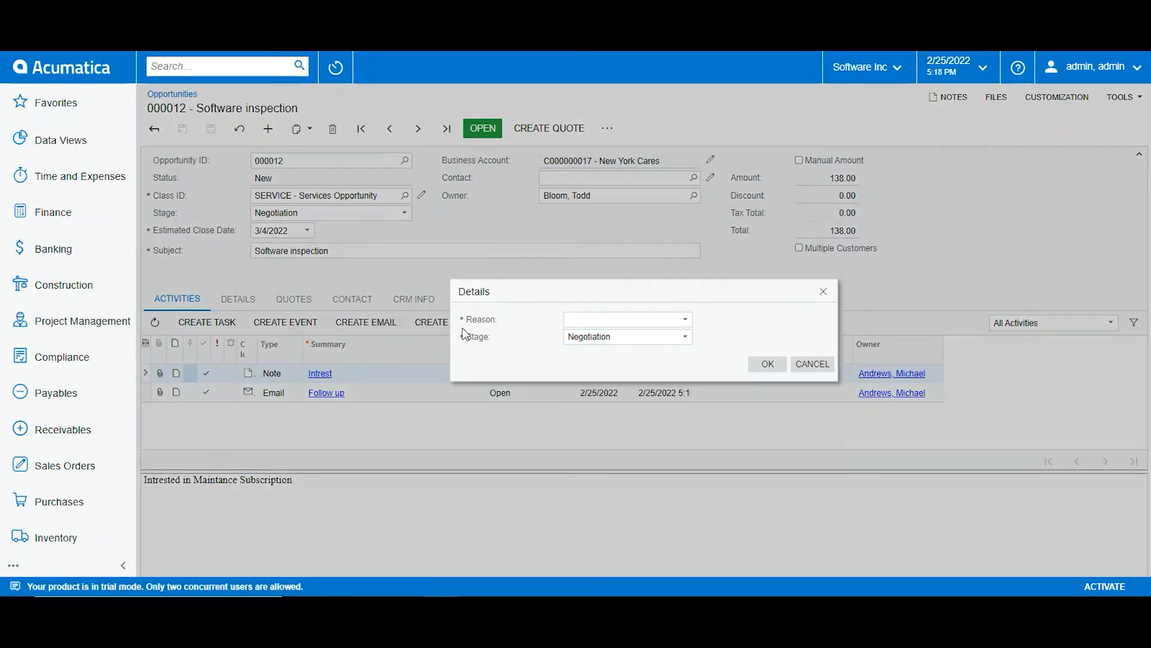
{"action": "left_click", "coordinate": [593, 321]}
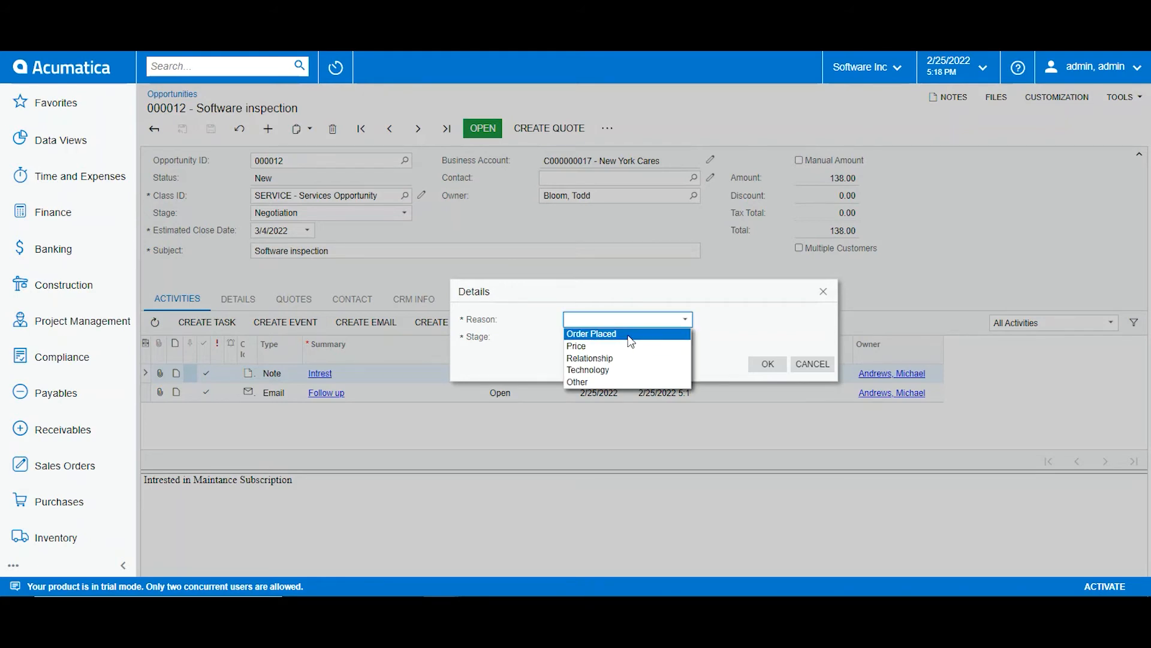
{"action": "left_click", "coordinate": [630, 341]}
{"action": "left_click", "coordinate": [579, 336]}
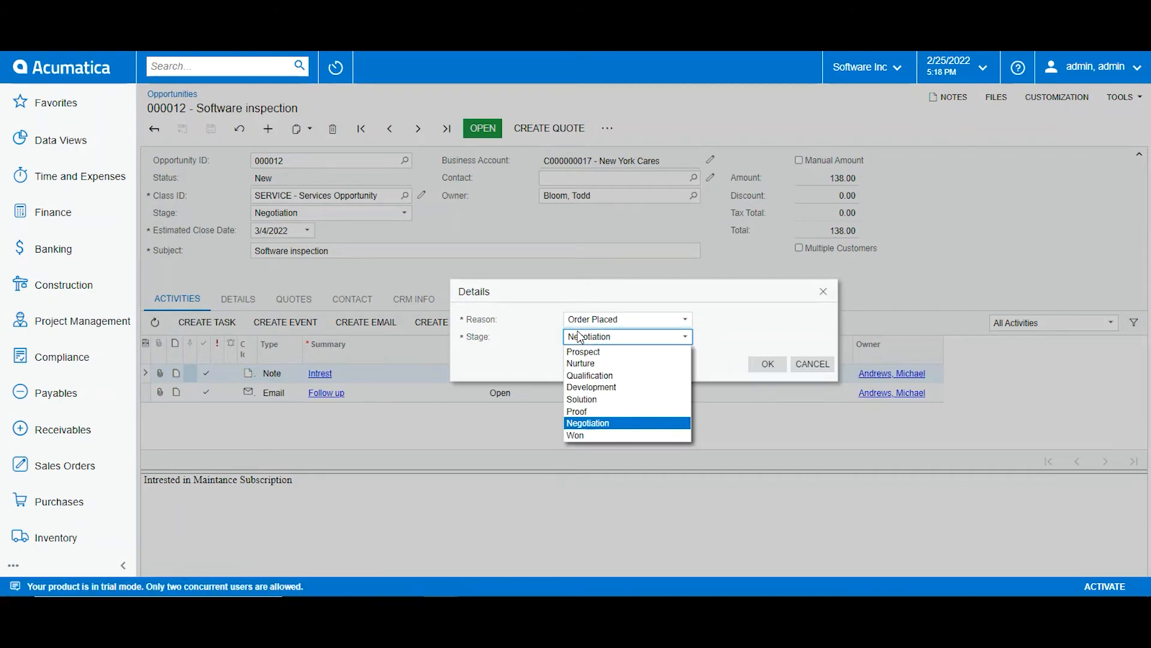
{"action": "left_click", "coordinate": [601, 434]}
{"action": "left_click", "coordinate": [761, 364]}
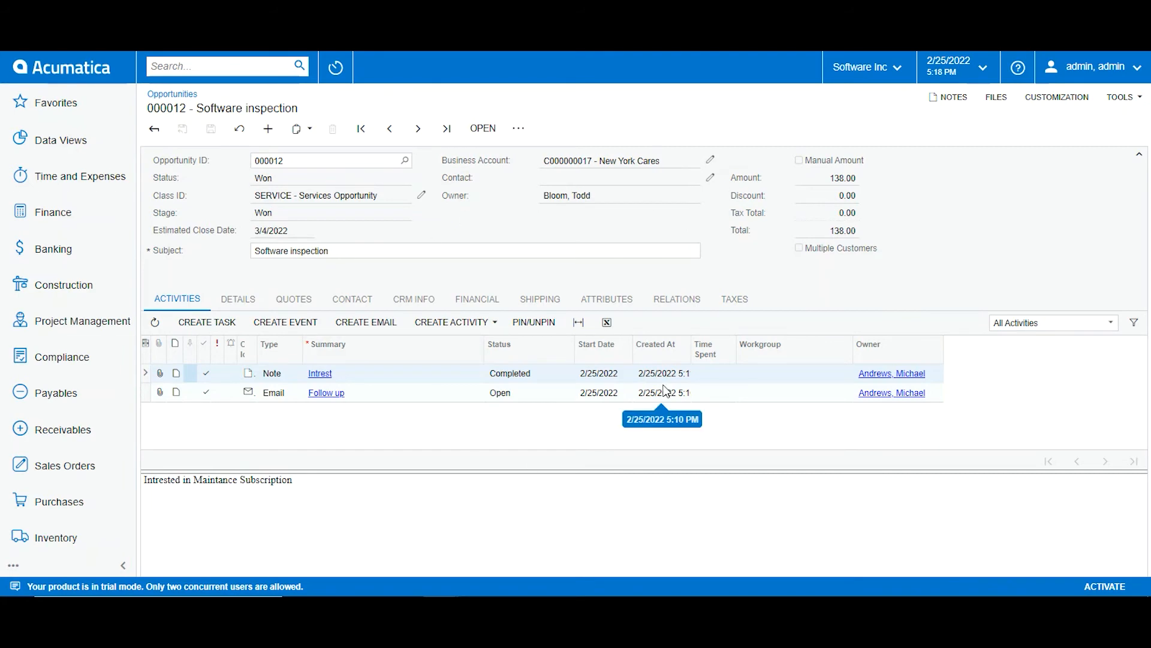
Step: Reopen the won opportunity with the reason Qualified and the stage Won, and check its available actions
{"action": "left_click", "coordinate": [527, 128]}
{"action": "left_click", "coordinate": [546, 122]}
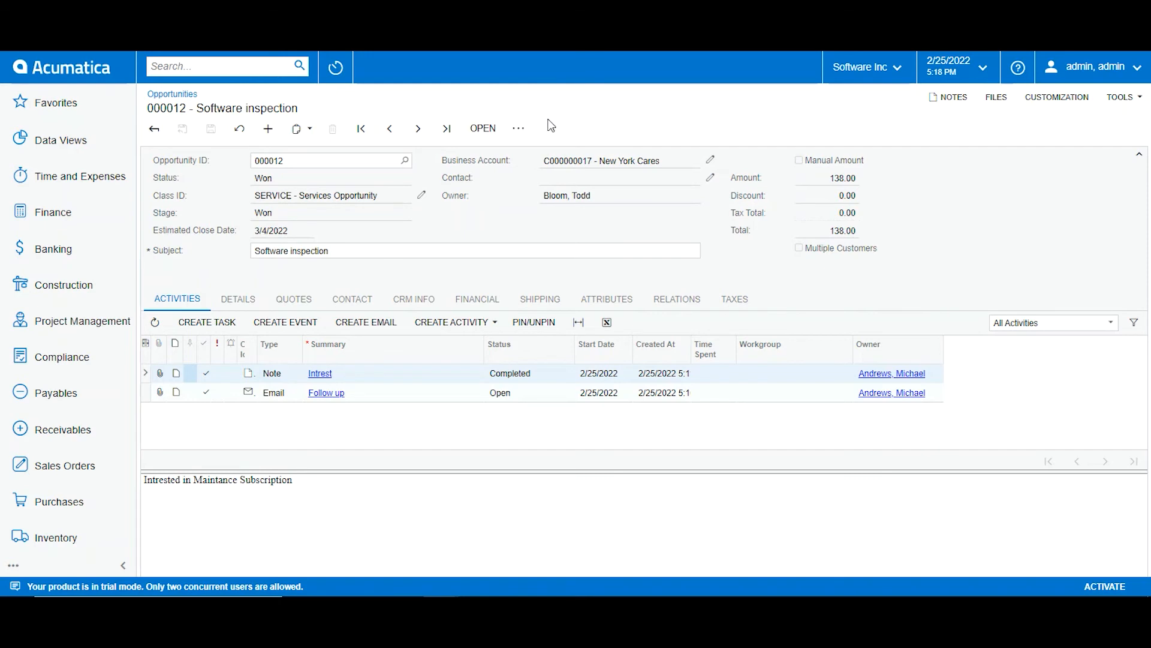
{"action": "left_click", "coordinate": [495, 126]}
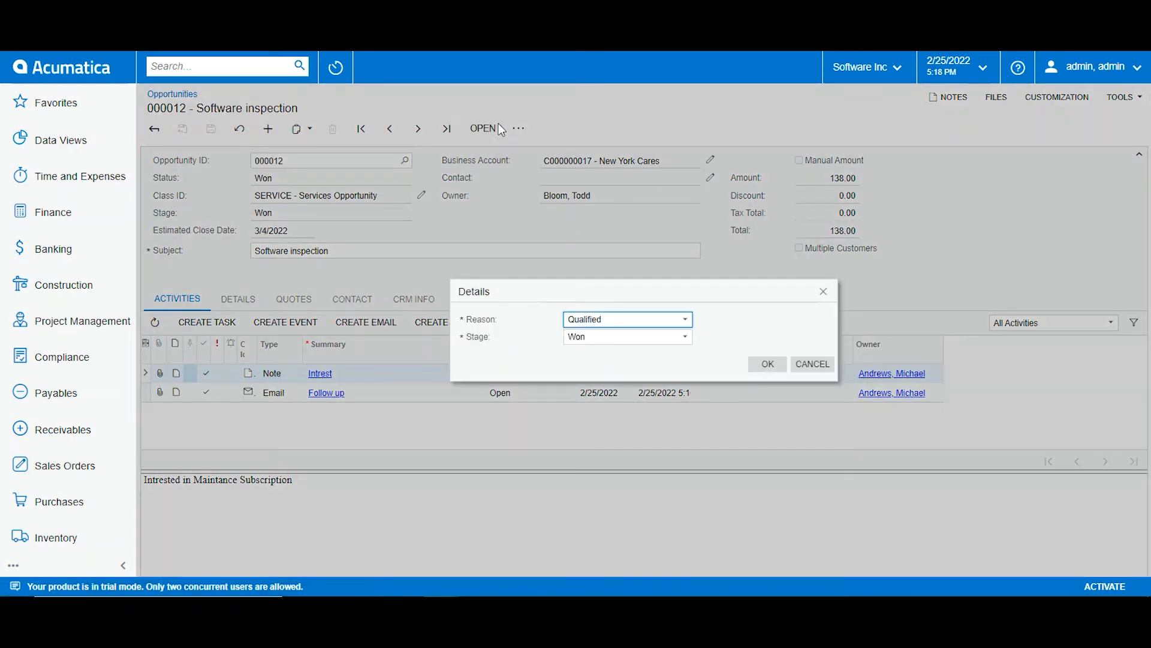
{"action": "left_click", "coordinate": [767, 365]}
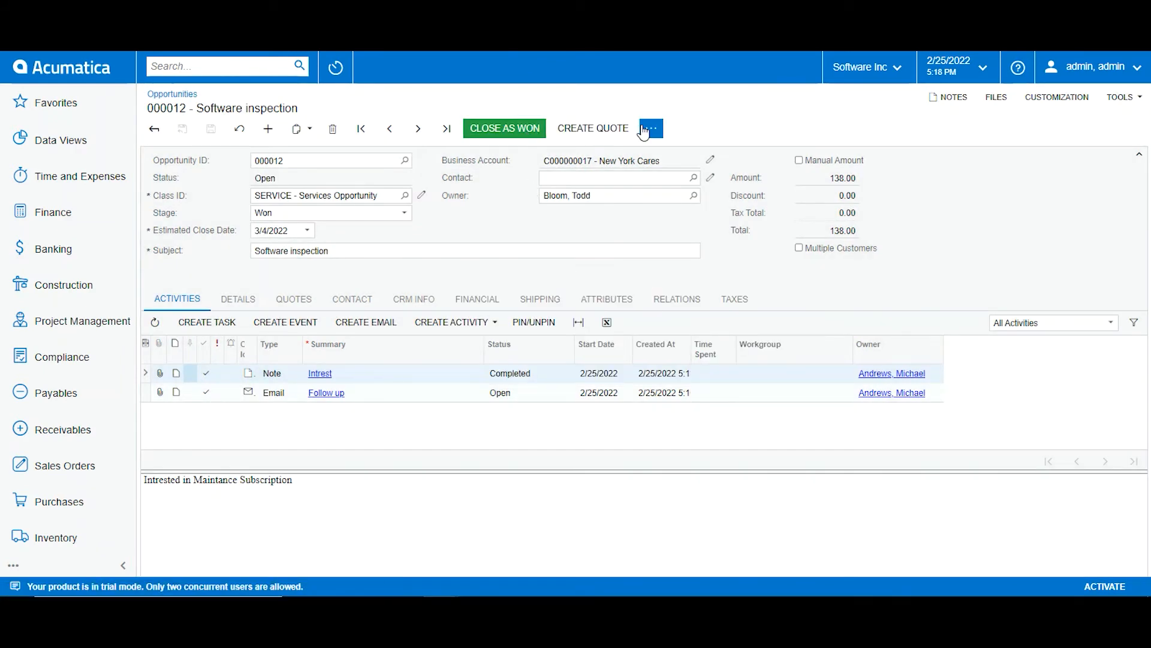
{"action": "left_click", "coordinate": [646, 129]}
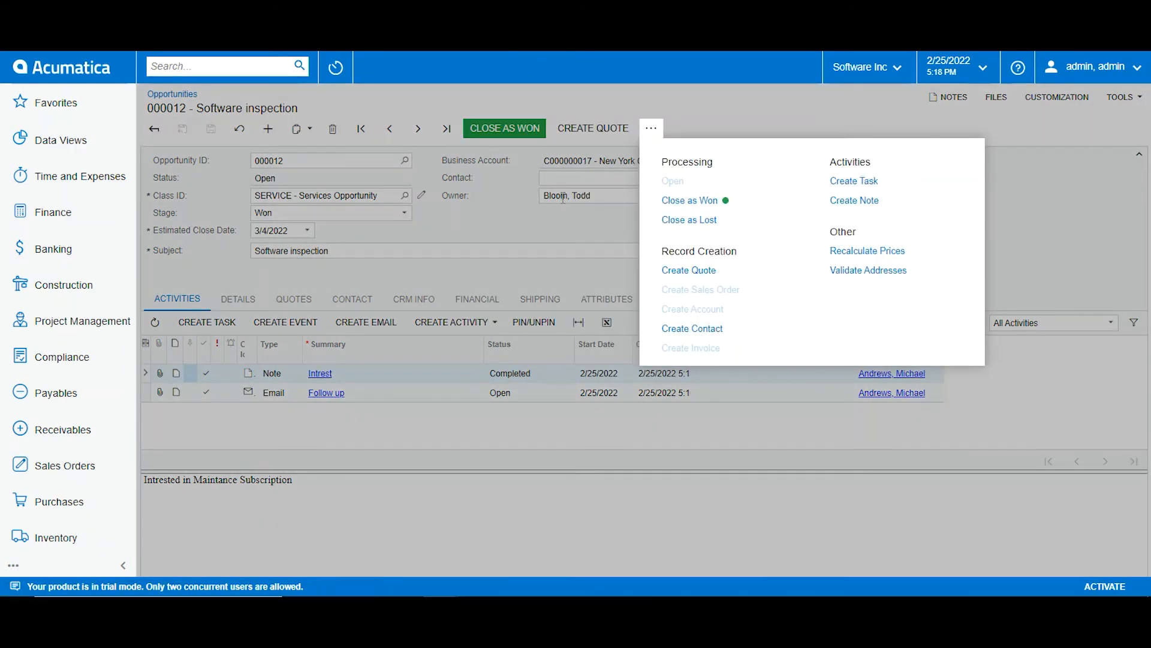
{"action": "left_click", "coordinate": [520, 212]}
Step: Set the reopened opportunity's stage to Negotiation and save it
{"action": "left_click", "coordinate": [307, 214]}
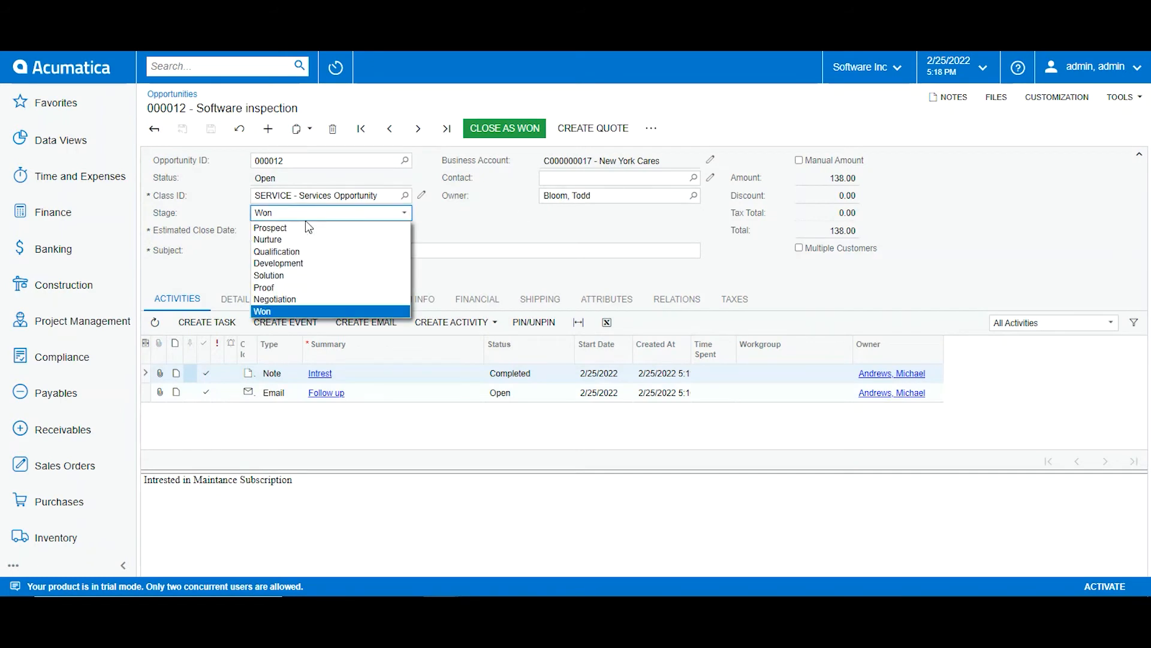
{"action": "left_click", "coordinate": [308, 299]}
{"action": "left_click", "coordinate": [211, 129]}
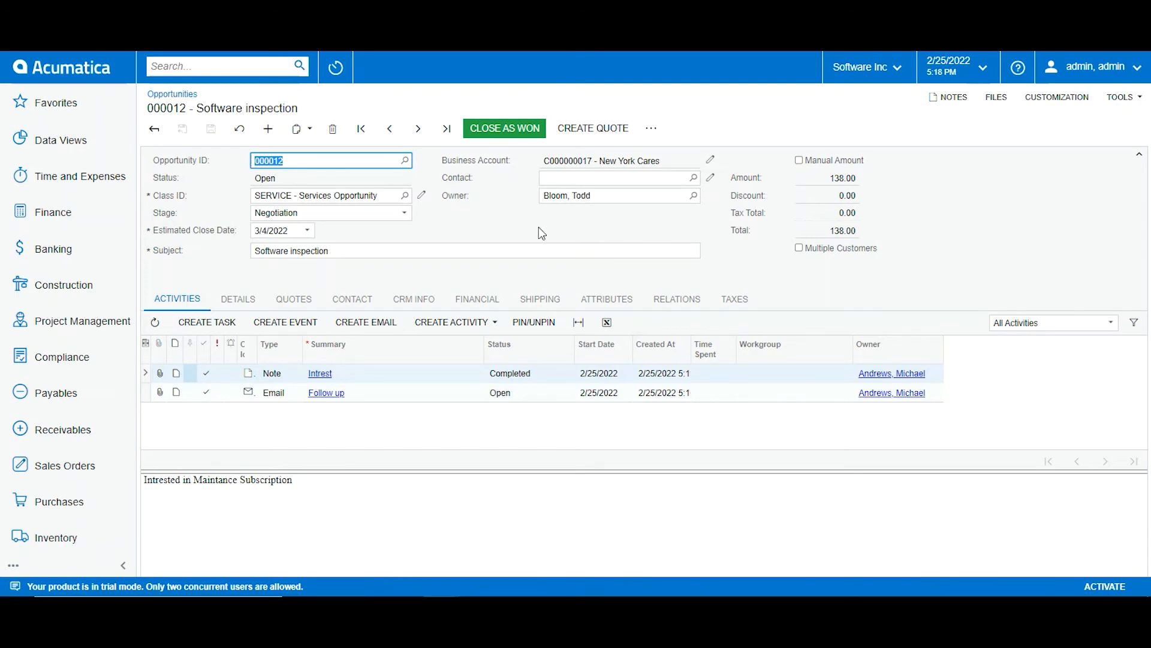
Step: Close the opportunity as lost with the reason Price, keeping the stage at Negotiation
{"action": "left_click", "coordinate": [651, 128]}
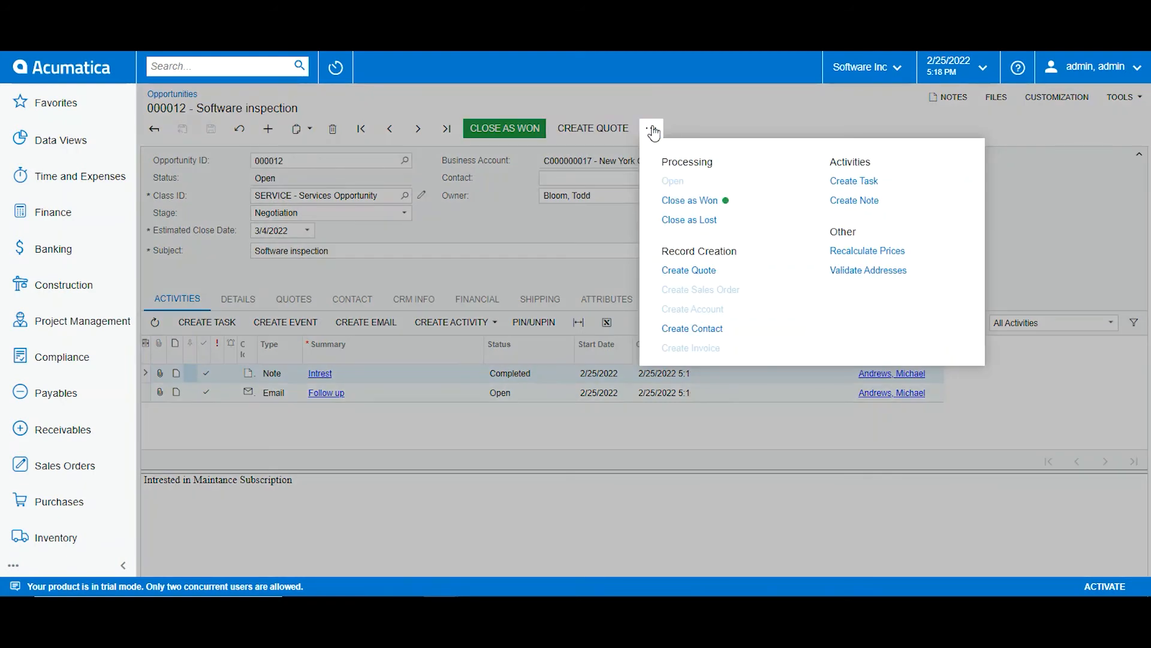
{"action": "left_click", "coordinate": [706, 222]}
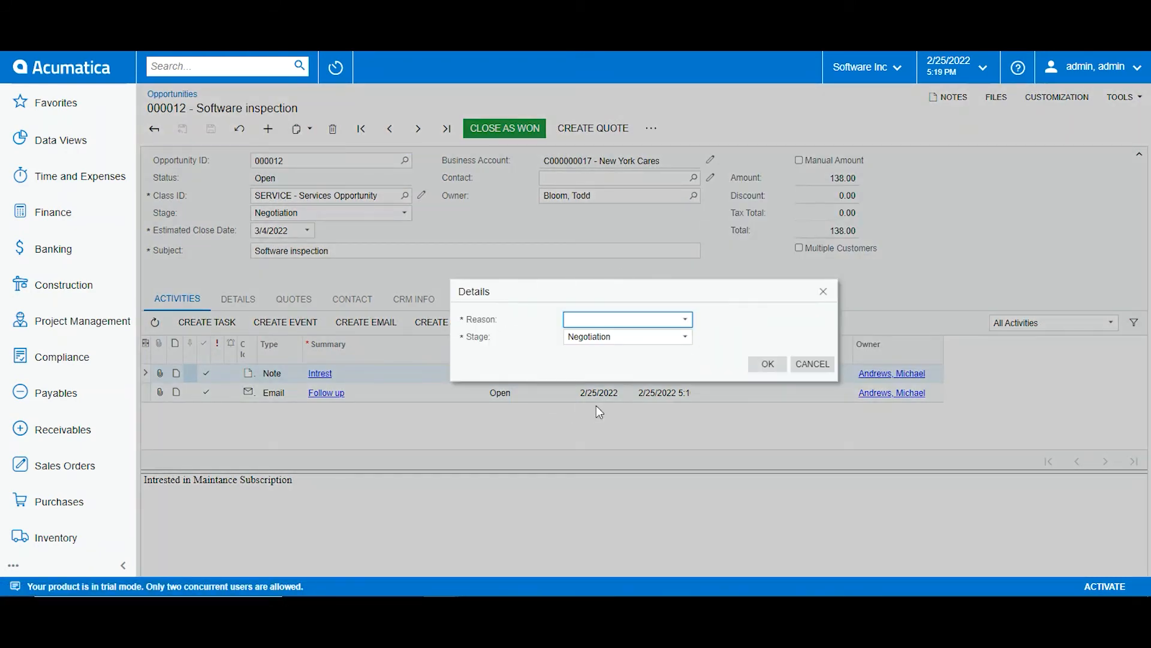
{"action": "left_click", "coordinate": [588, 321]}
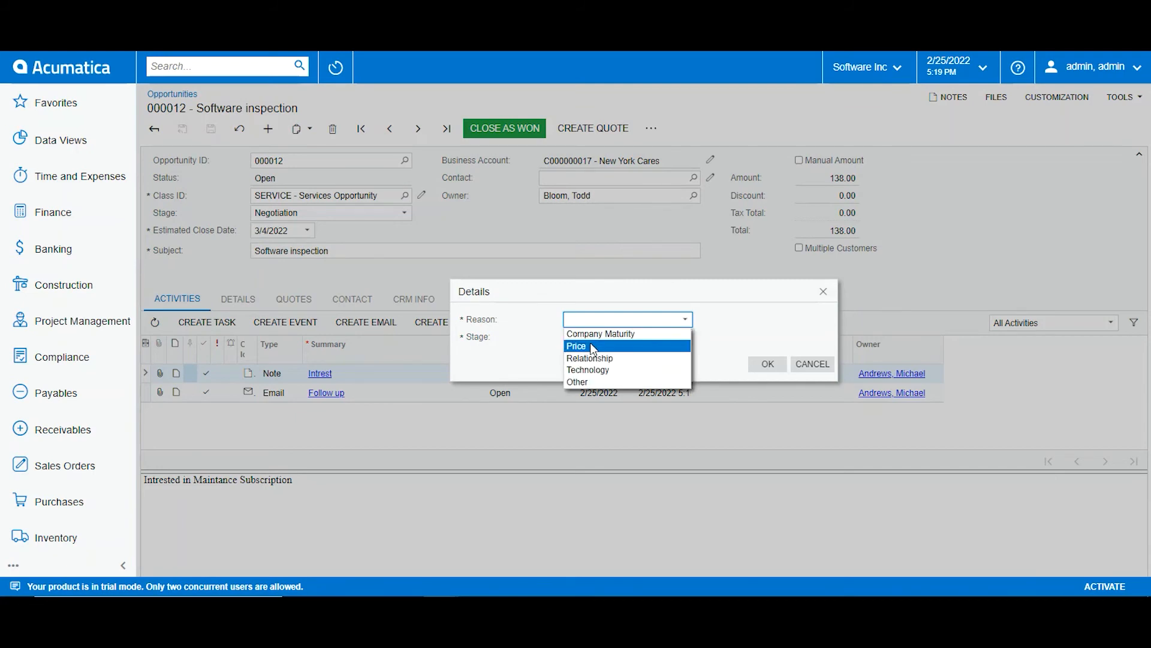
{"action": "left_click", "coordinate": [590, 344]}
{"action": "left_click", "coordinate": [590, 341]}
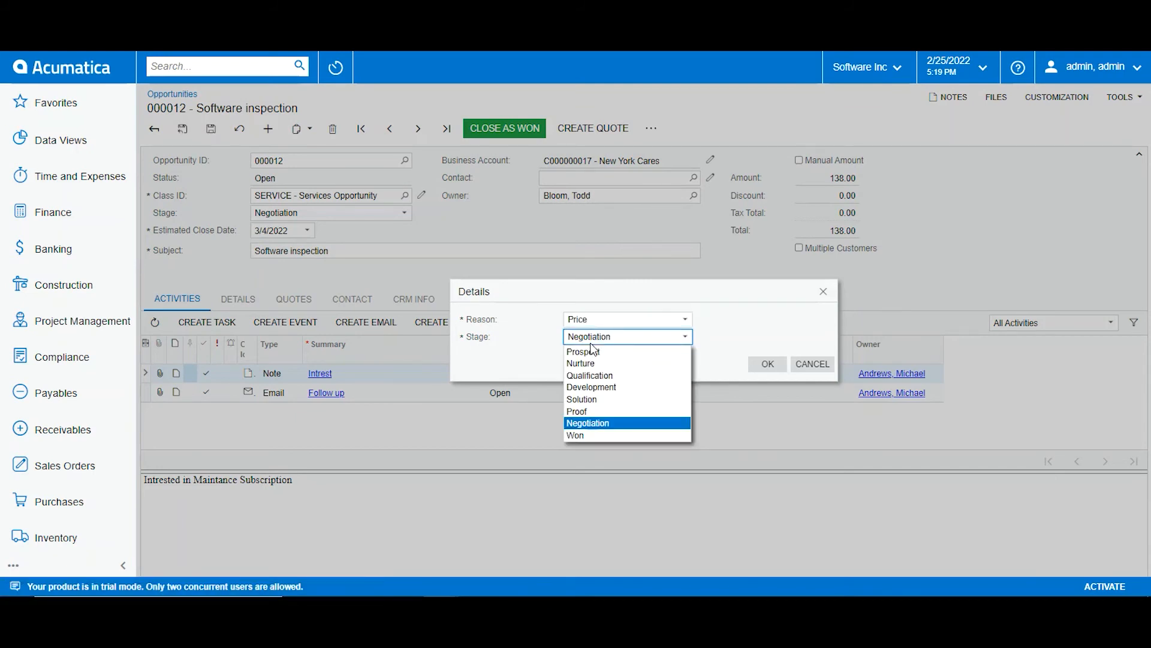
{"action": "left_click", "coordinate": [722, 340]}
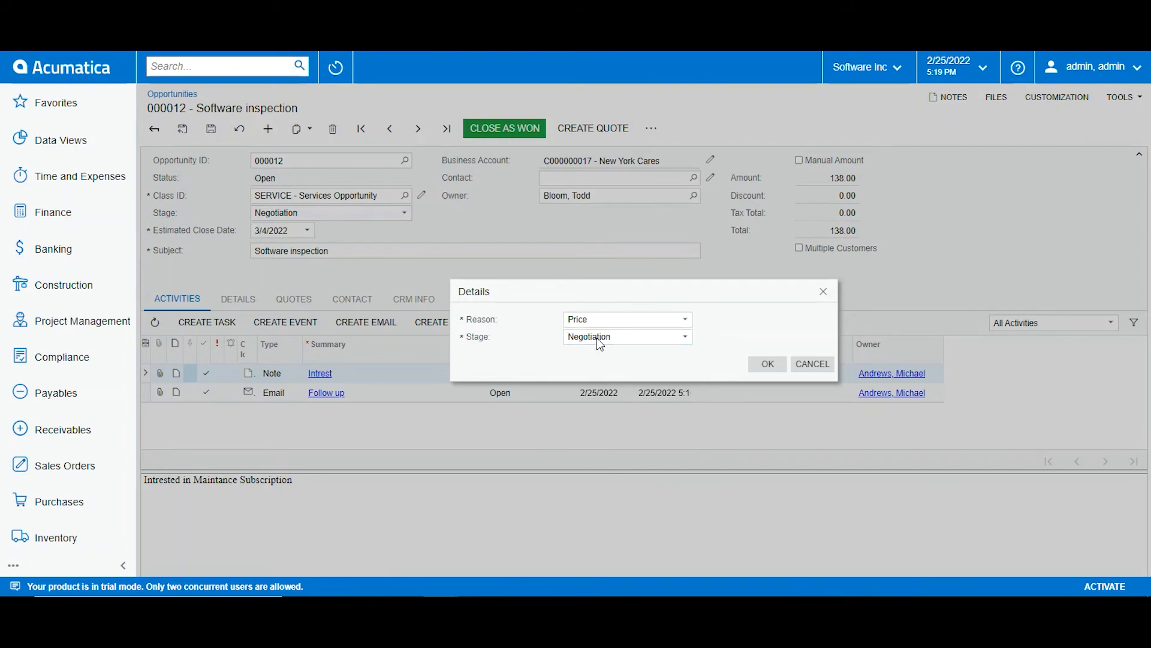
{"action": "left_click", "coordinate": [758, 366]}
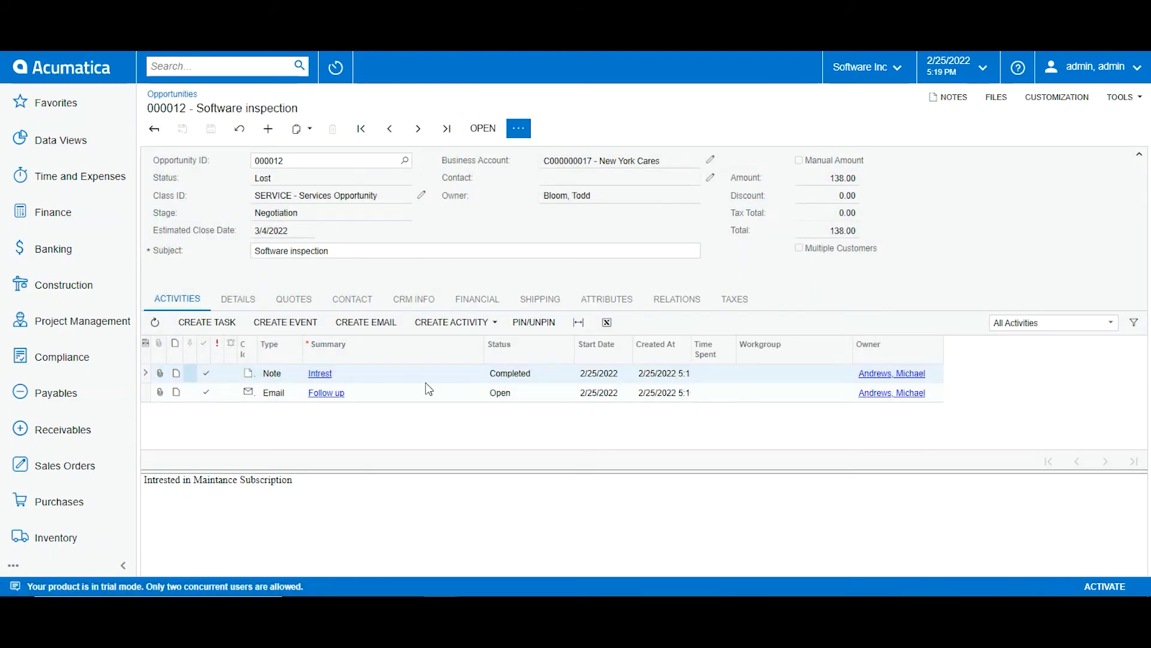
Step: Return to the opportunities list and open the list of marketing leads to look through its records
{"action": "left_click", "coordinate": [156, 130]}
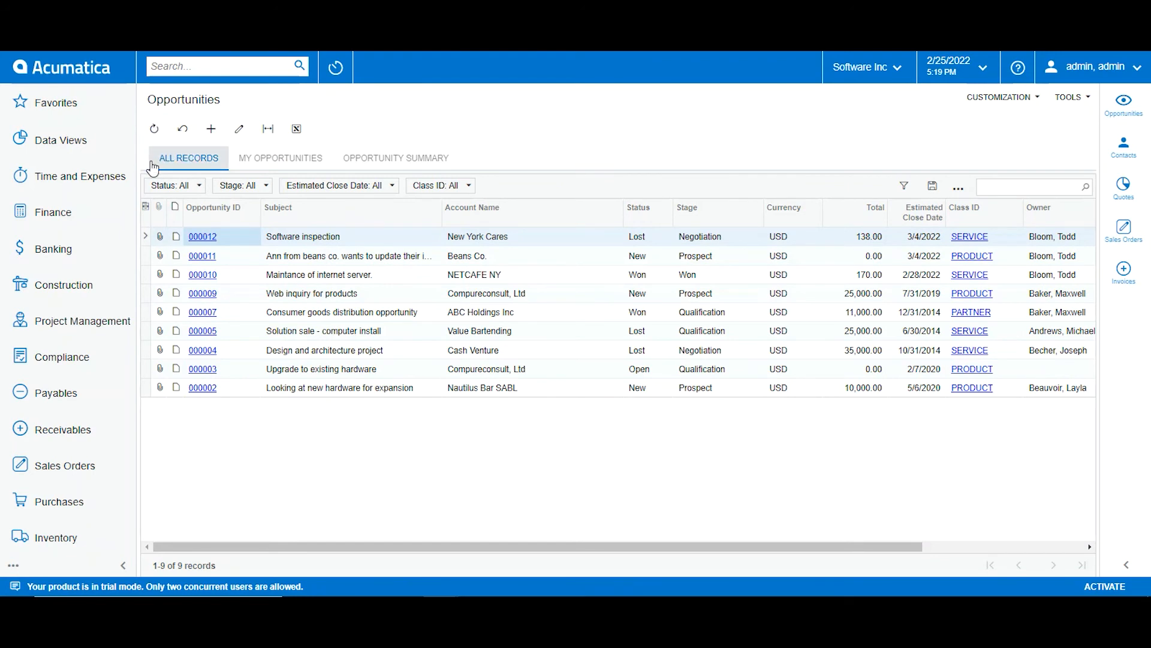
{"action": "scroll", "coordinate": [72, 462], "scroll_direction": "down", "scroll_amount": 2}
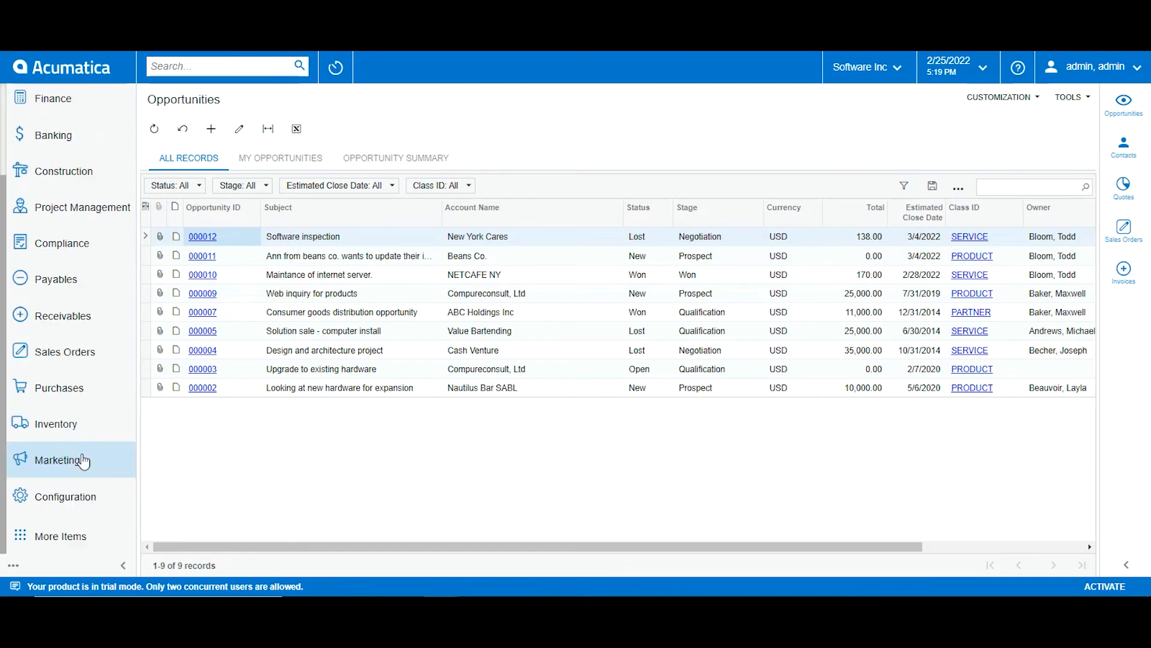
{"action": "left_click", "coordinate": [68, 470]}
{"action": "left_click", "coordinate": [560, 350]}
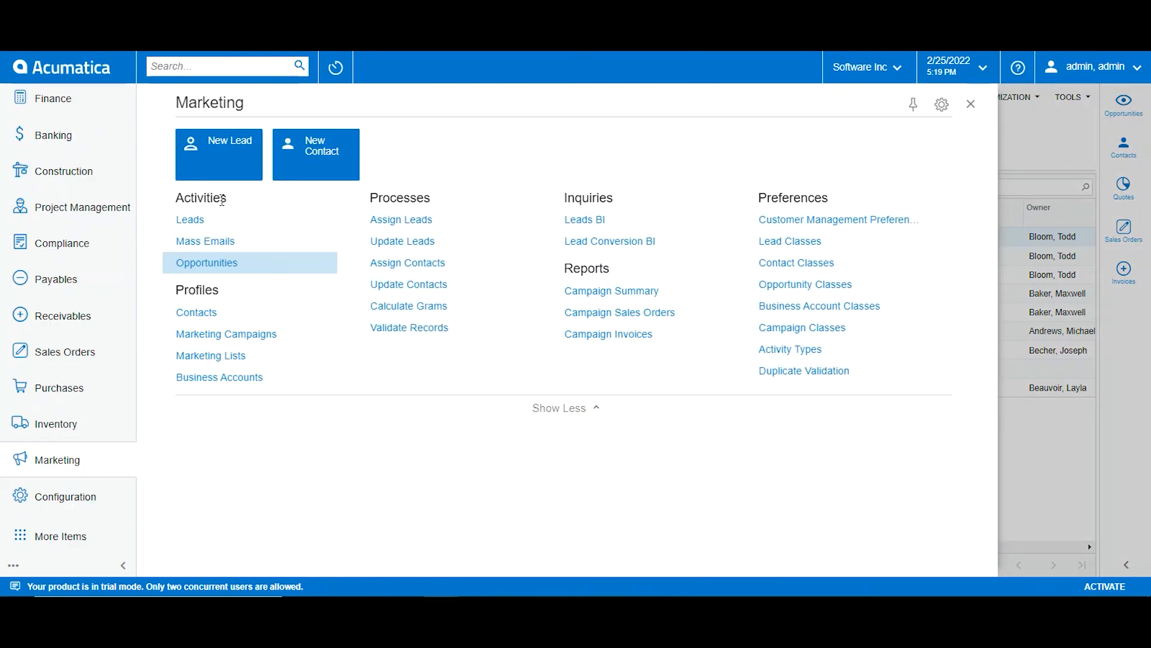
{"action": "left_click", "coordinate": [189, 220]}
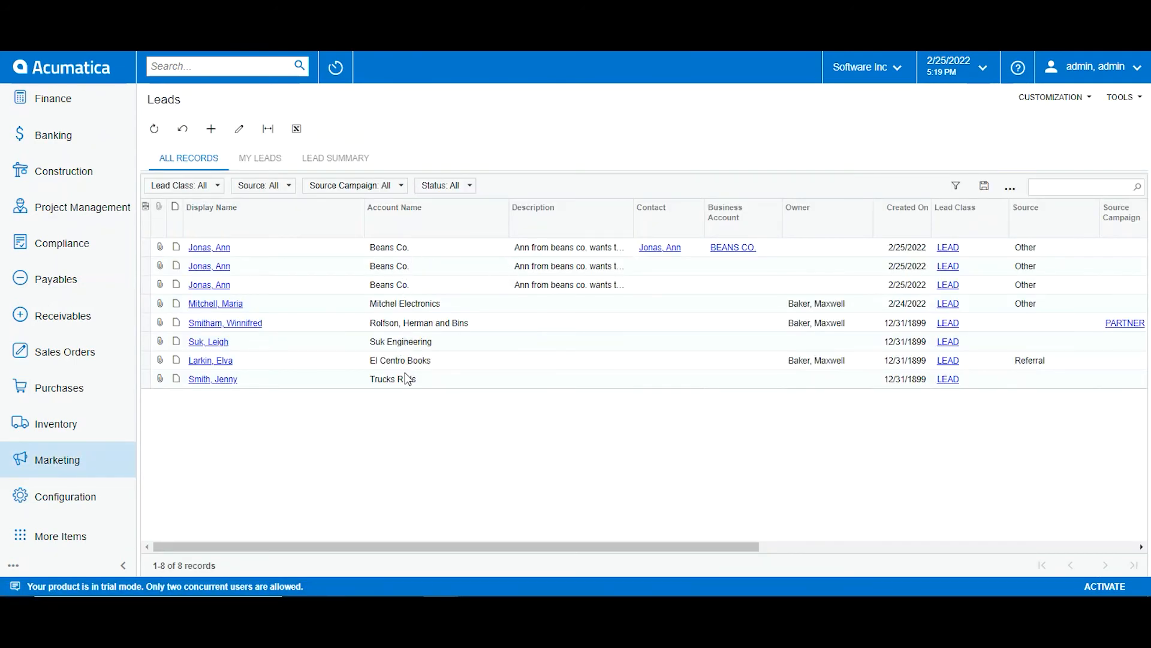
{"action": "left_click", "coordinate": [542, 323]}
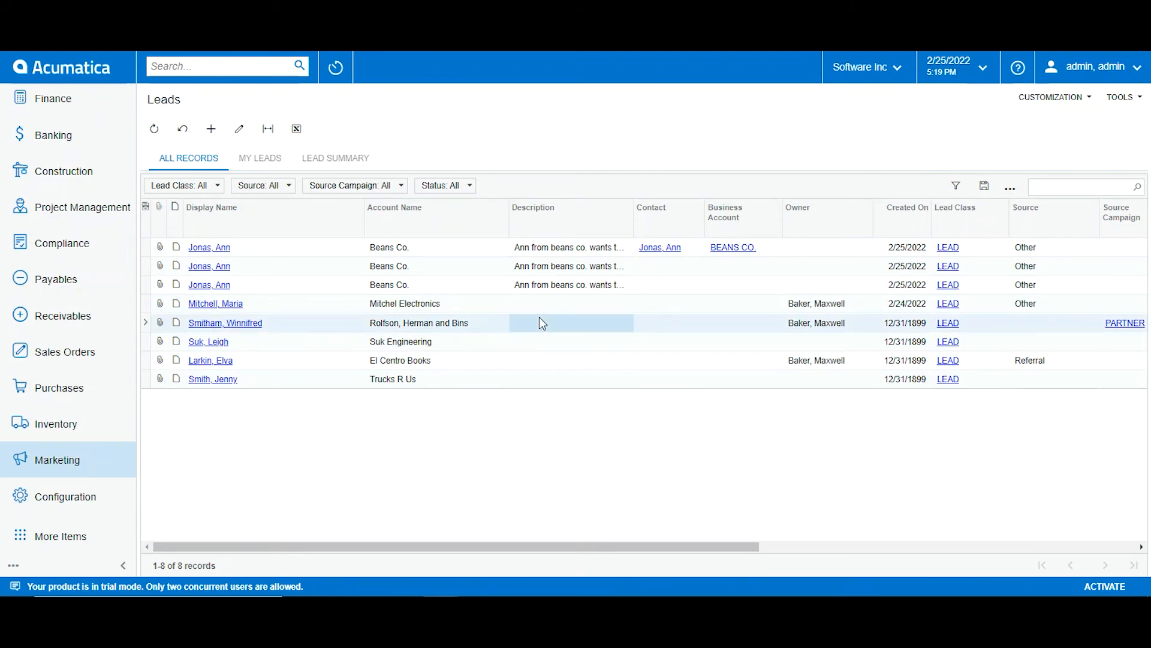
Step: Open the Mitchel Electronics lead and accept it with the reason Accepted by Sales
{"action": "key", "text": "Up"}
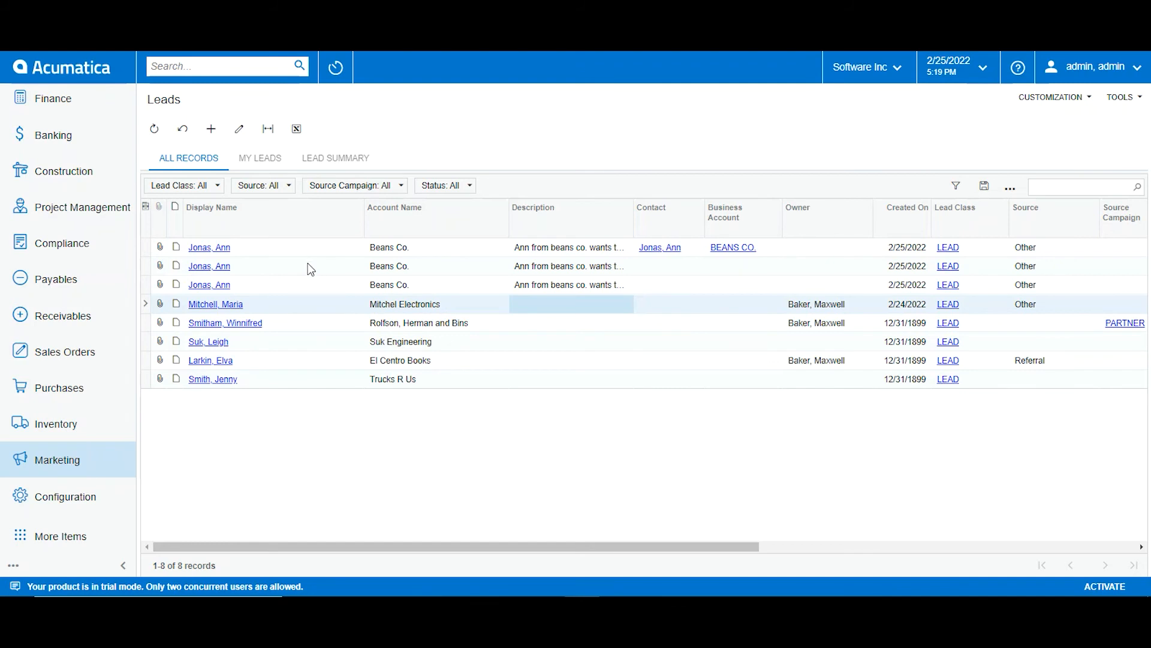
{"action": "left_click", "coordinate": [234, 304]}
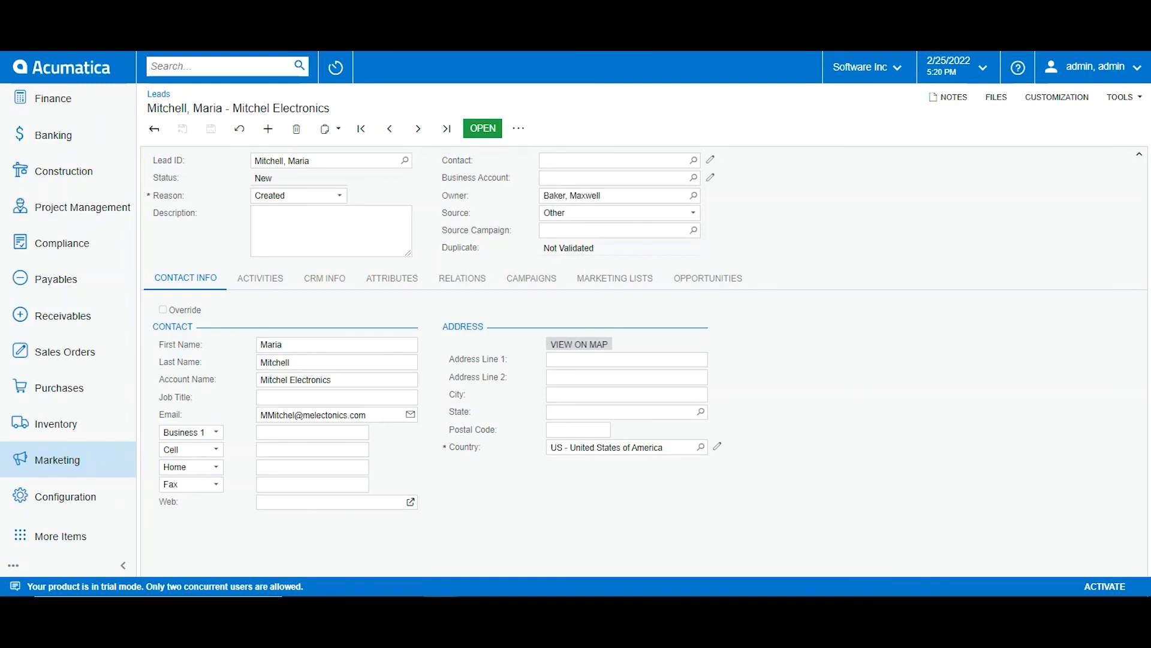
{"action": "left_click", "coordinate": [519, 129]}
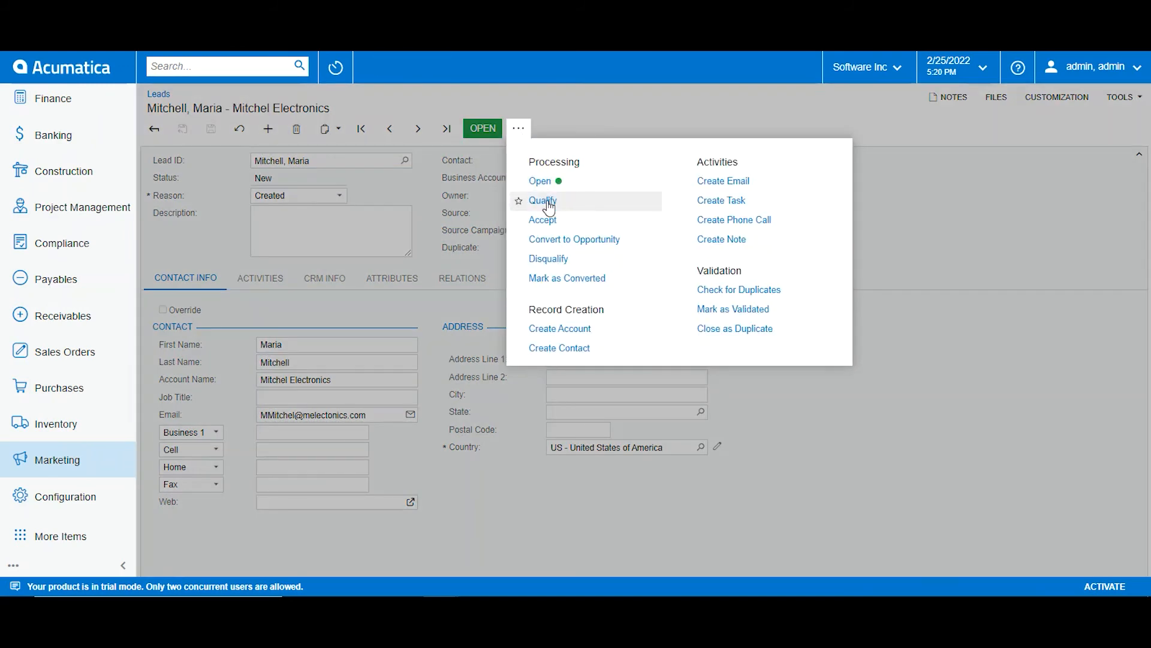
{"action": "left_click", "coordinate": [544, 222]}
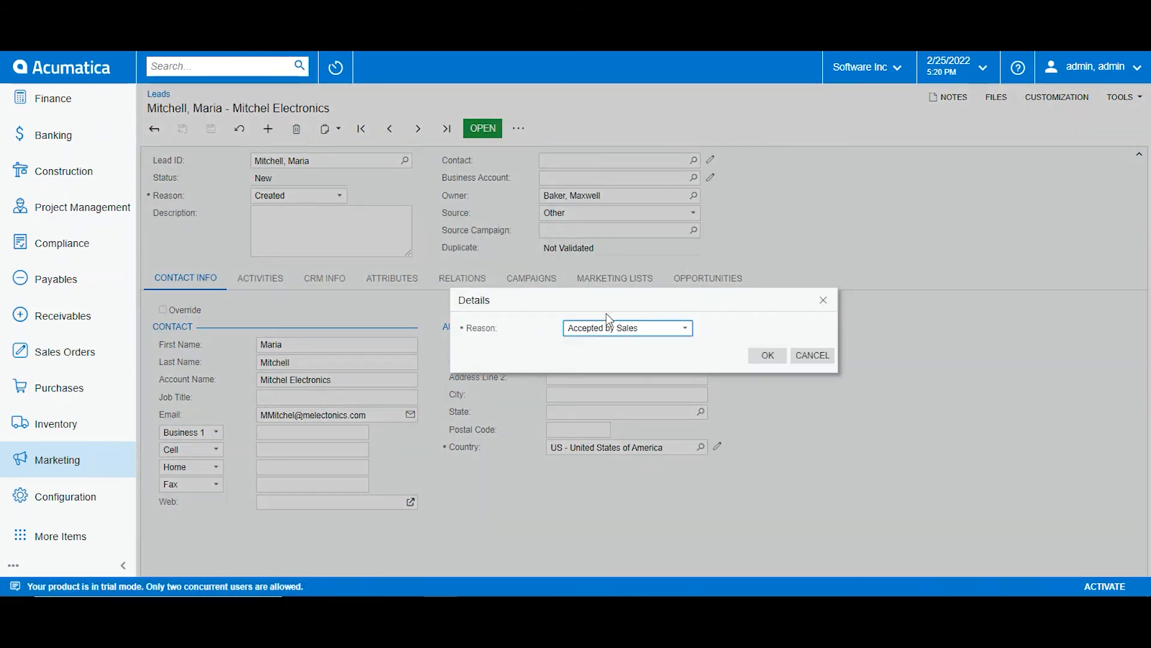
{"action": "left_click", "coordinate": [617, 326]}
{"action": "left_click", "coordinate": [617, 327]}
{"action": "left_click", "coordinate": [750, 359]}
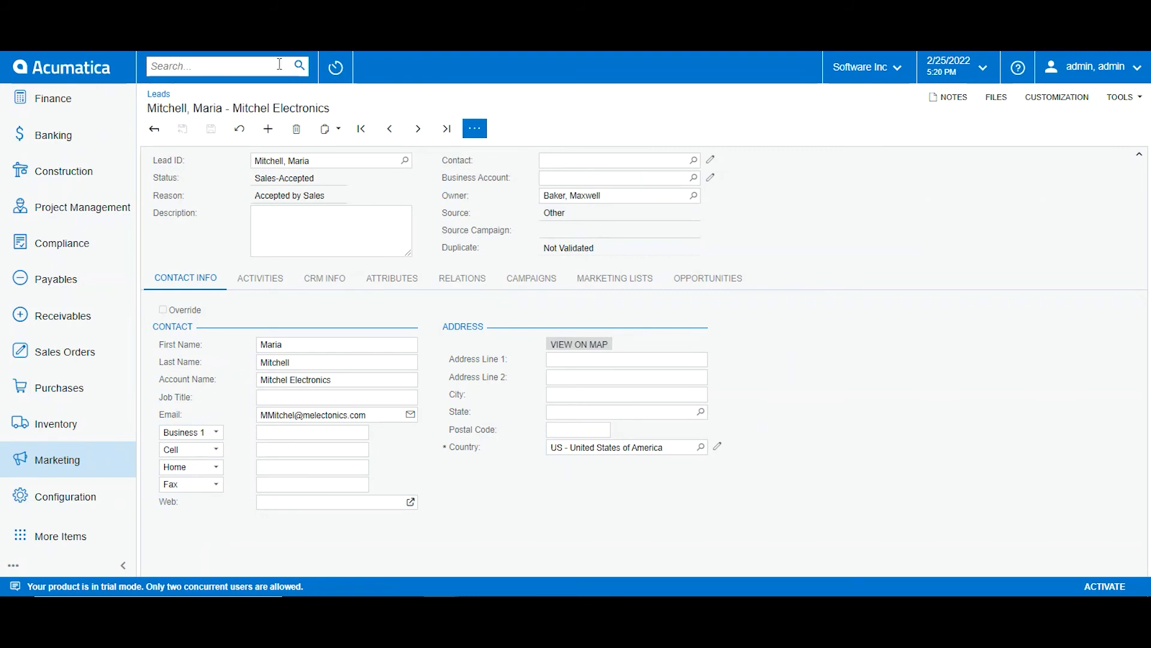
Step: Start converting the accepted lead to an opportunity with the subject Buy Computers
{"action": "left_click", "coordinate": [469, 139]}
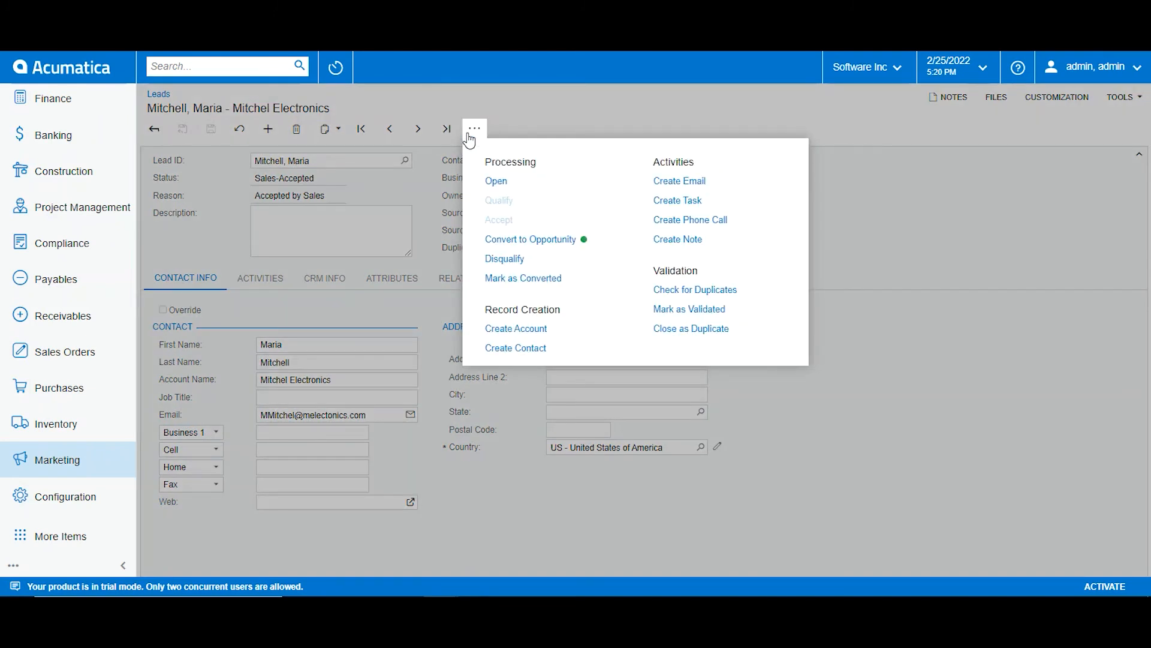
{"action": "left_click", "coordinate": [526, 240]}
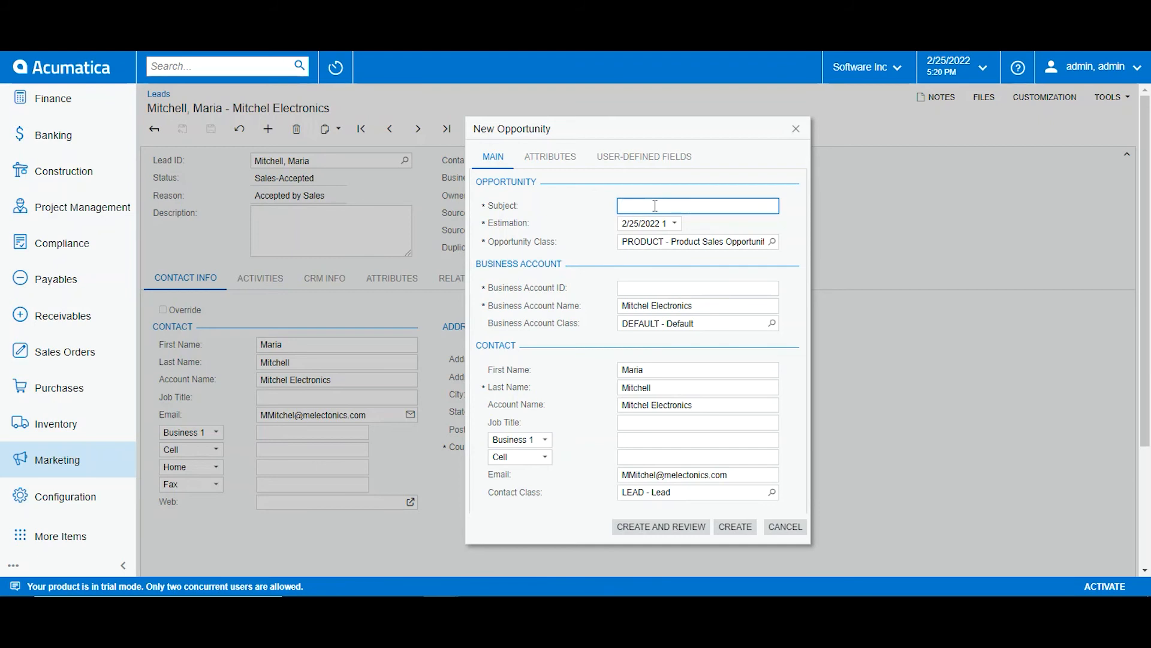
{"action": "type", "text": "Buy Con"}
{"action": "type", "text": "puters"}
{"action": "left_click", "coordinate": [591, 266]}
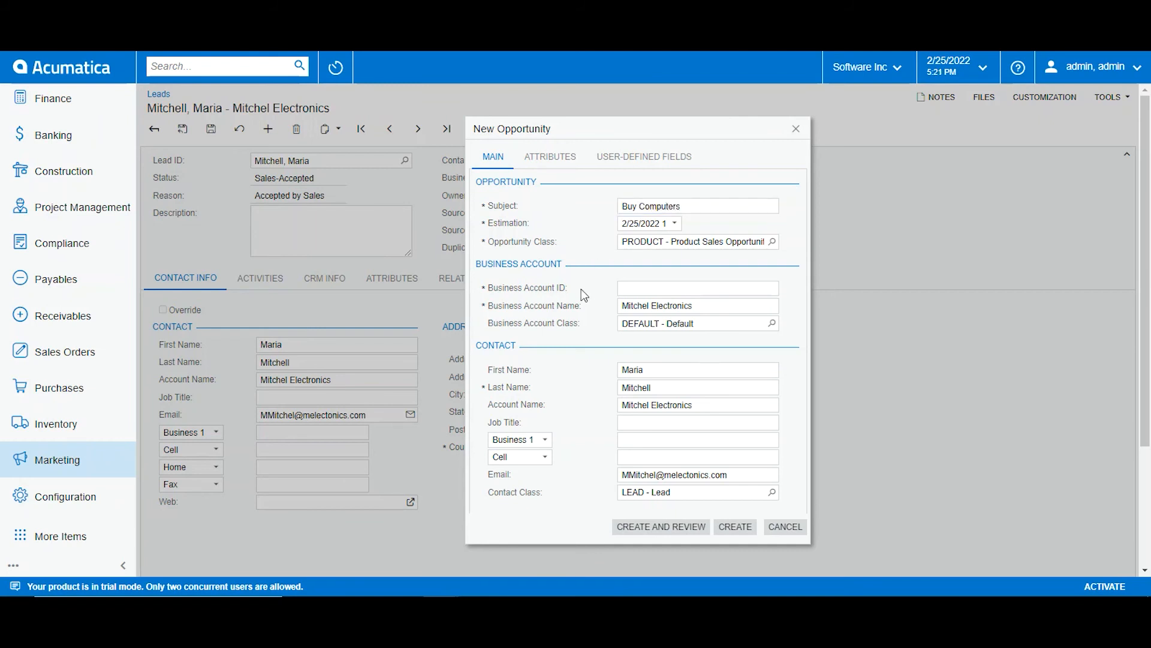
Step: Enter MITCHEL EL as the business account ID, keep the remaining defaults, and create the opportunity for review
{"action": "left_click", "coordinate": [714, 310]}
{"action": "left_click", "coordinate": [694, 286]}
{"action": "type", "text": "MITCHEL EL"}
{"action": "left_click_drag", "start_coordinate": [621, 288], "coordinate": [660, 288]}
{"action": "left_click", "coordinate": [664, 290]}
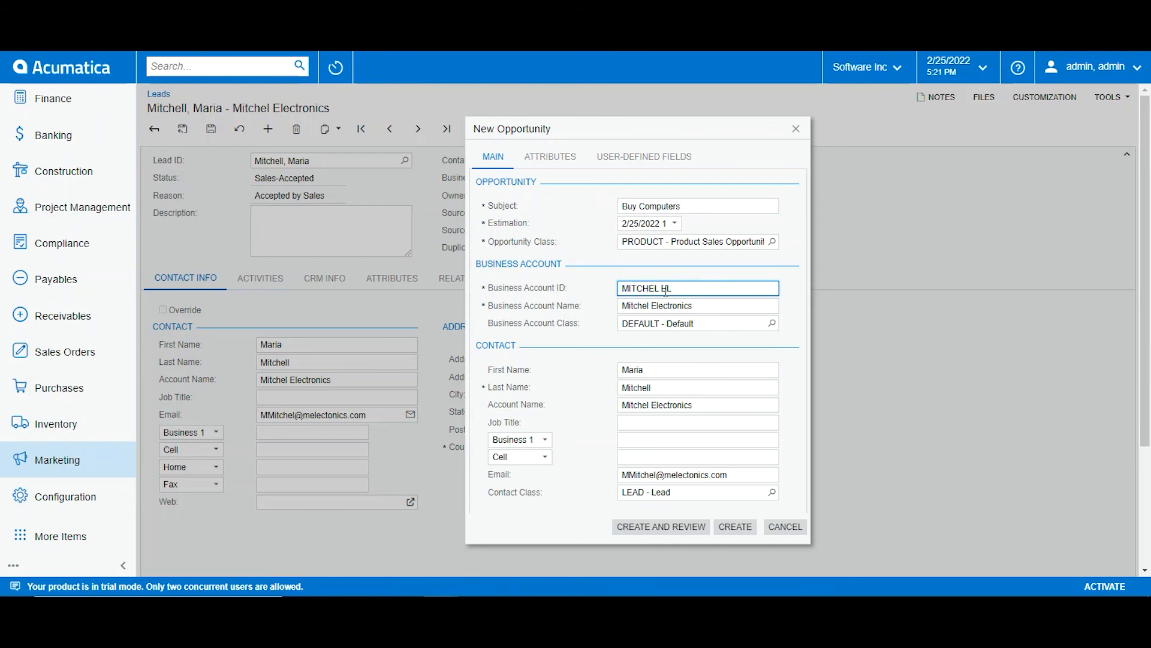
{"action": "key", "text": "Delete"}
{"action": "type", "text": "R_"}
{"action": "key", "text": "ctrl+a"}
{"action": "type", "text": "MITCHEL EL"}
{"action": "left_click", "coordinate": [563, 322]}
{"action": "left_click", "coordinate": [582, 328]}
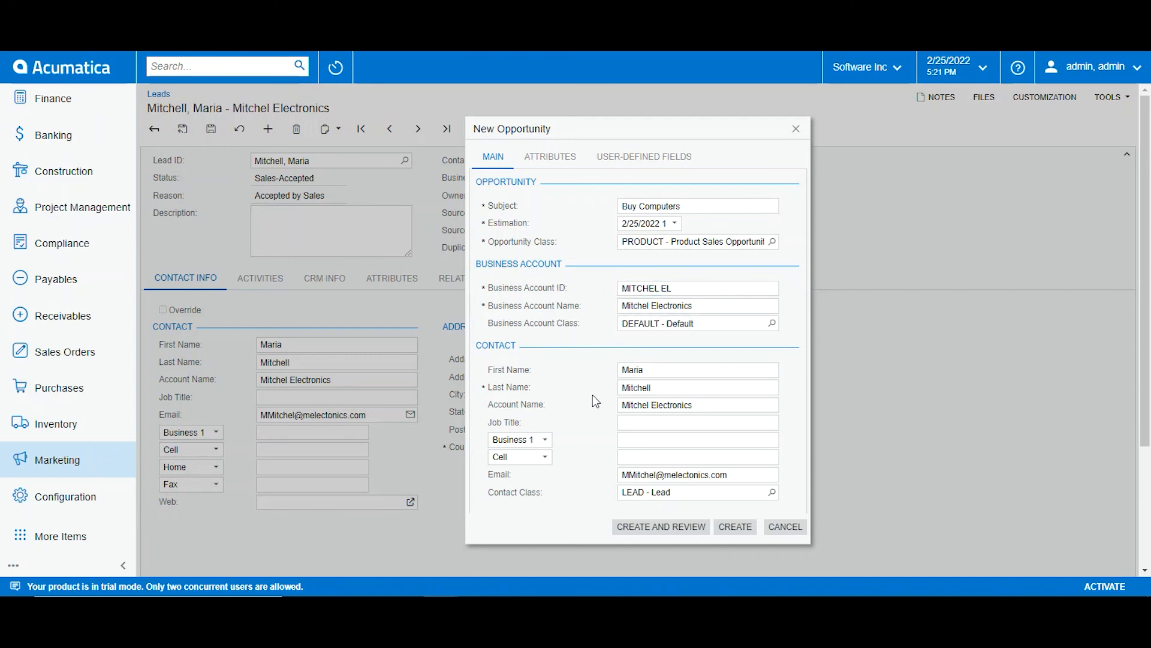
{"action": "left_click", "coordinate": [643, 528]}
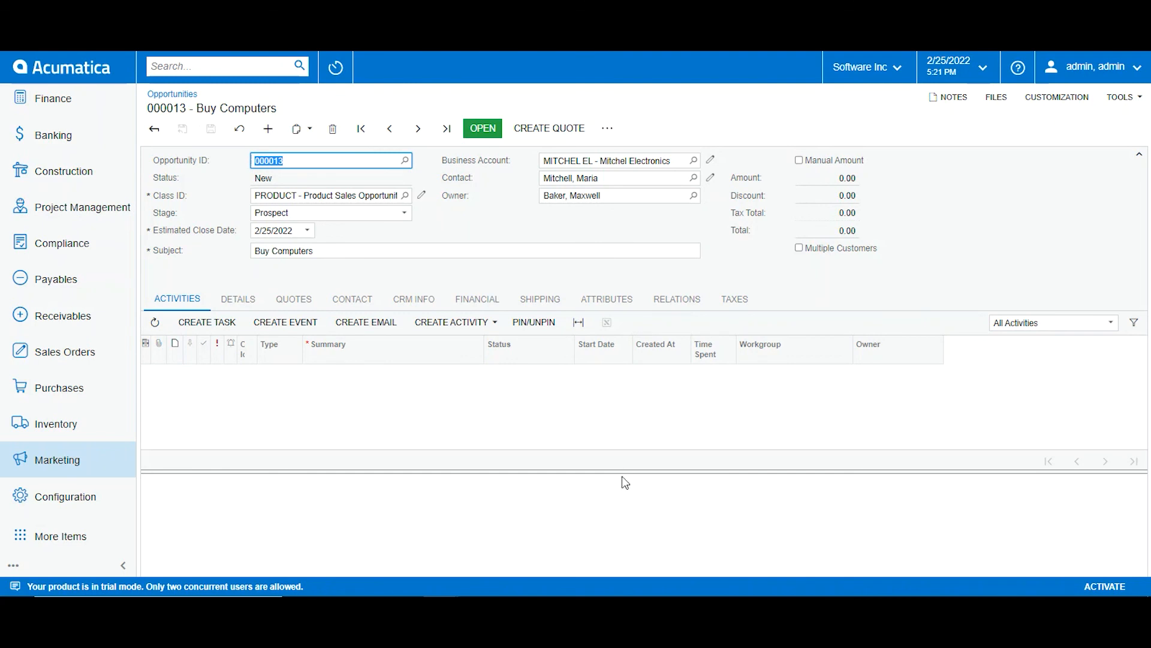
Step: Look over the Buy Computers opportunity's details, set its stage to Negotiation, and save and close it
{"action": "left_click_drag", "start_coordinate": [622, 473], "coordinate": [614, 519]}
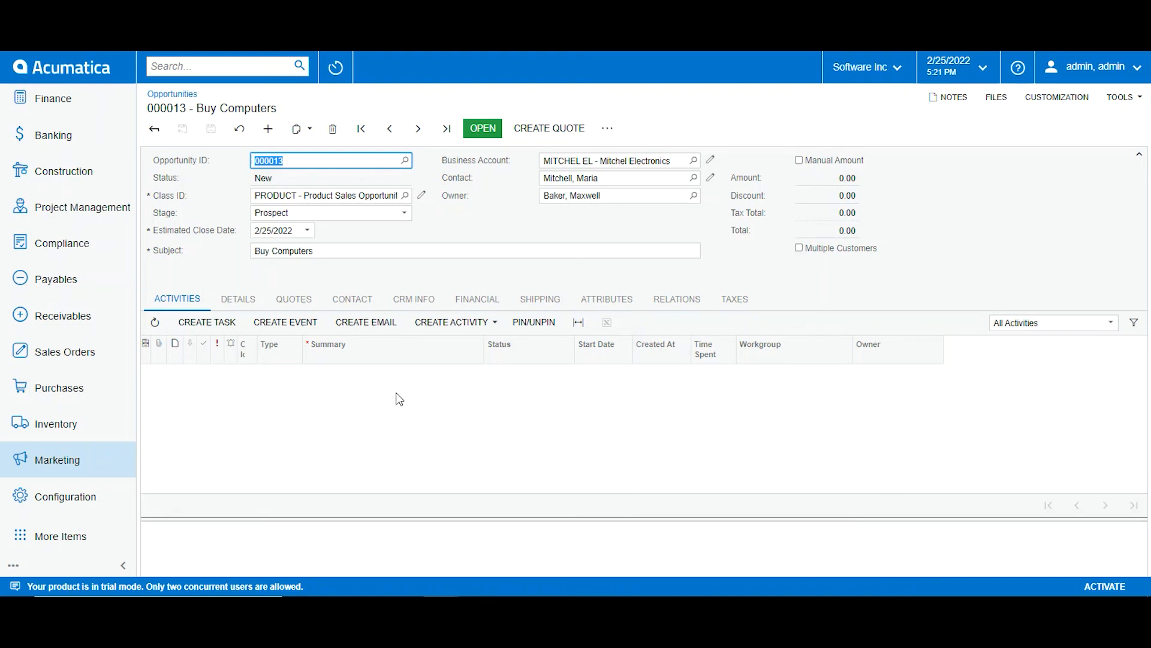
{"action": "left_click", "coordinate": [228, 302]}
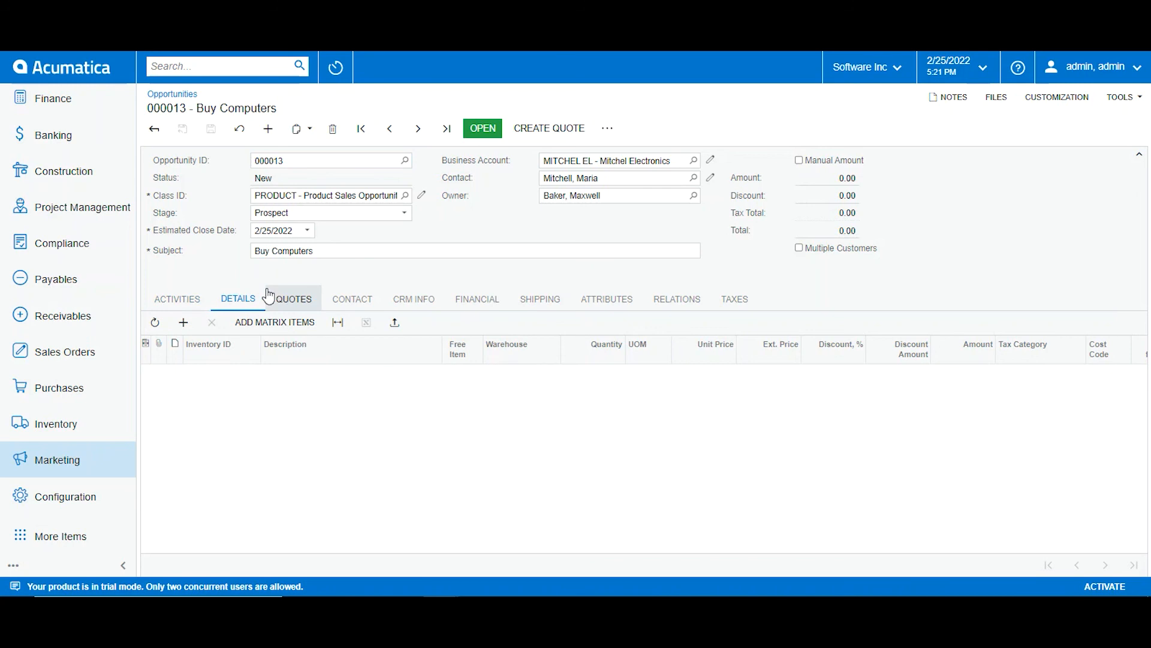
{"action": "left_click", "coordinate": [286, 215]}
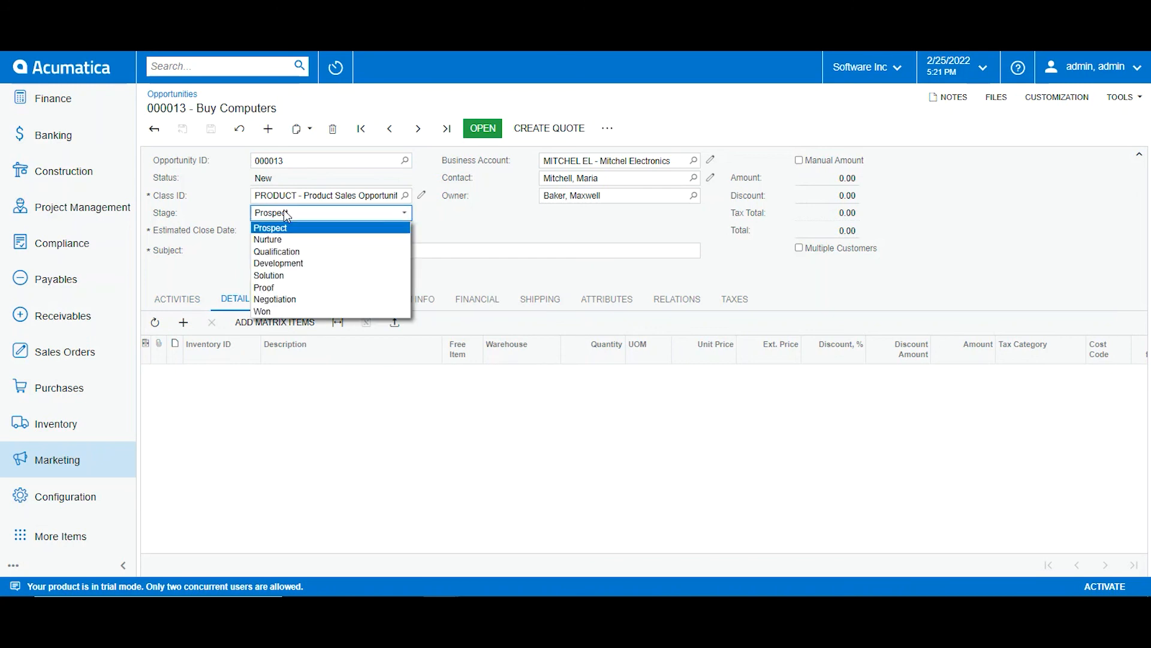
{"action": "left_click", "coordinate": [295, 299]}
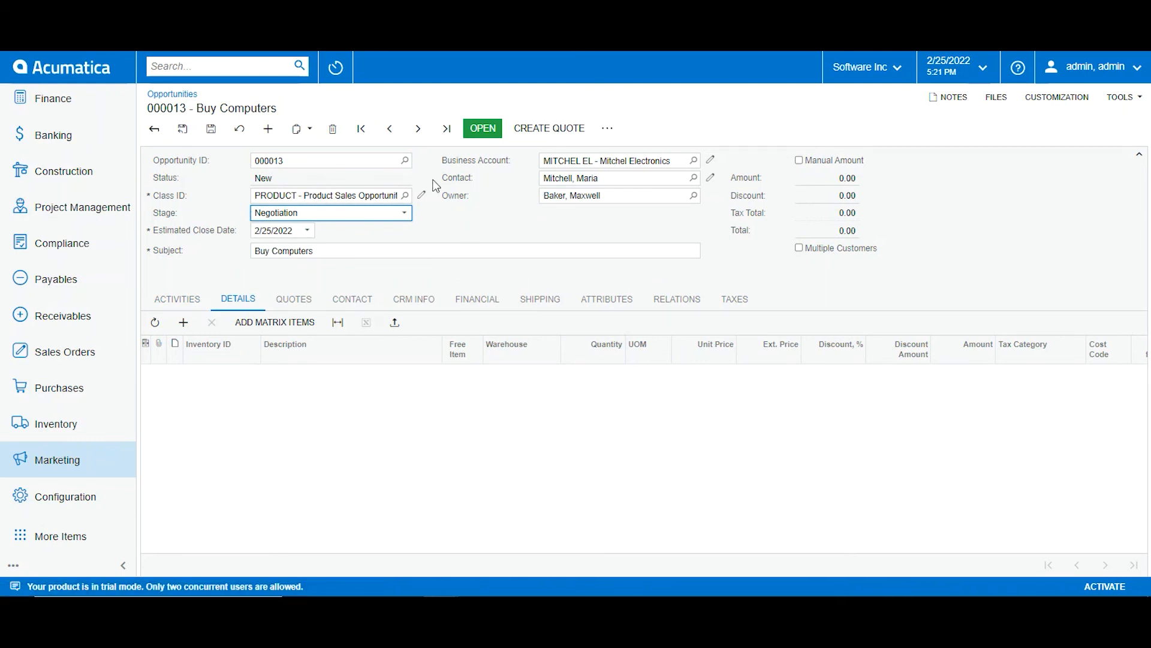
{"action": "left_click", "coordinate": [183, 129]}
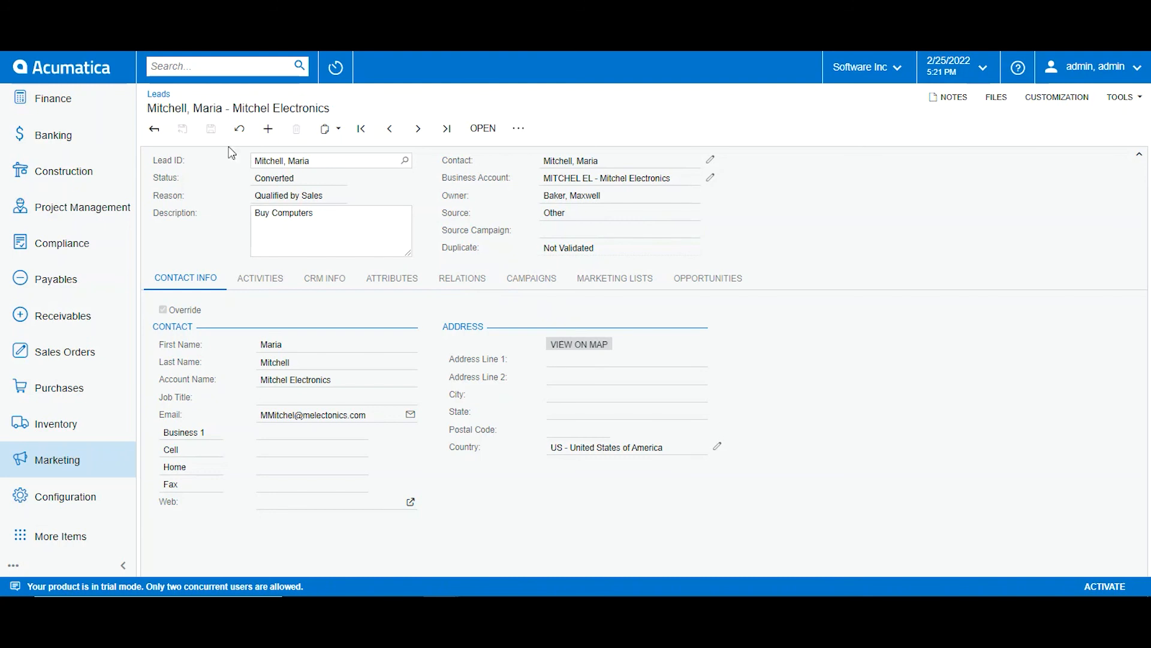
Step: Check the opportunities and contact information of the converted lead, and open the list of opportunities
{"action": "left_click", "coordinate": [696, 282]}
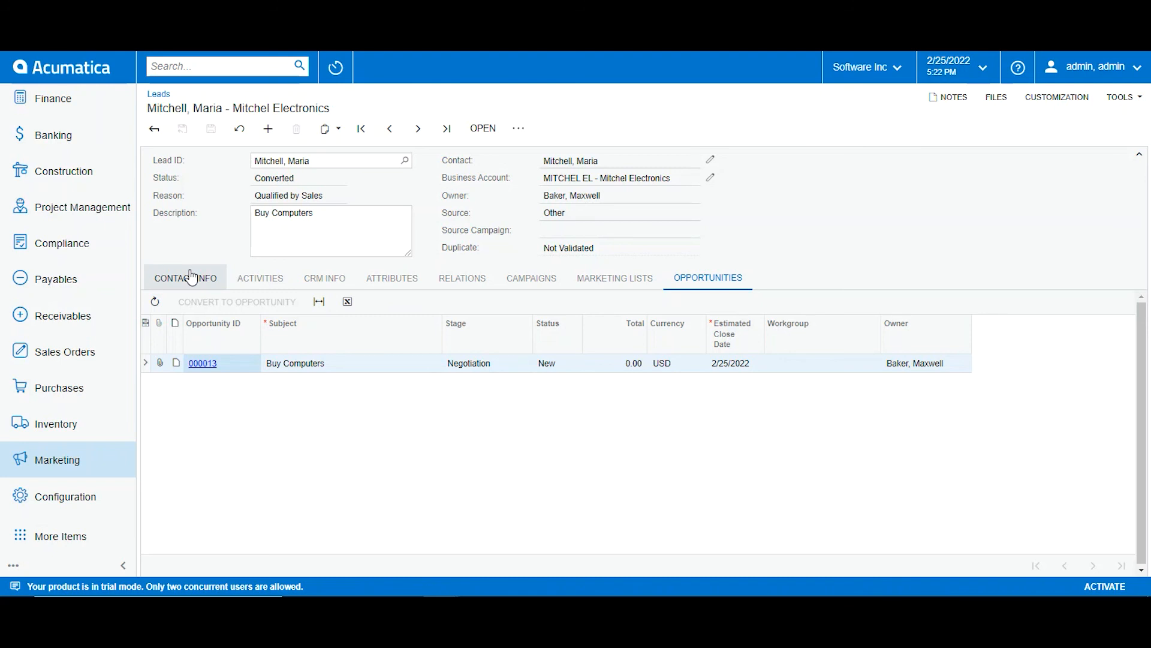
{"action": "left_click", "coordinate": [192, 277]}
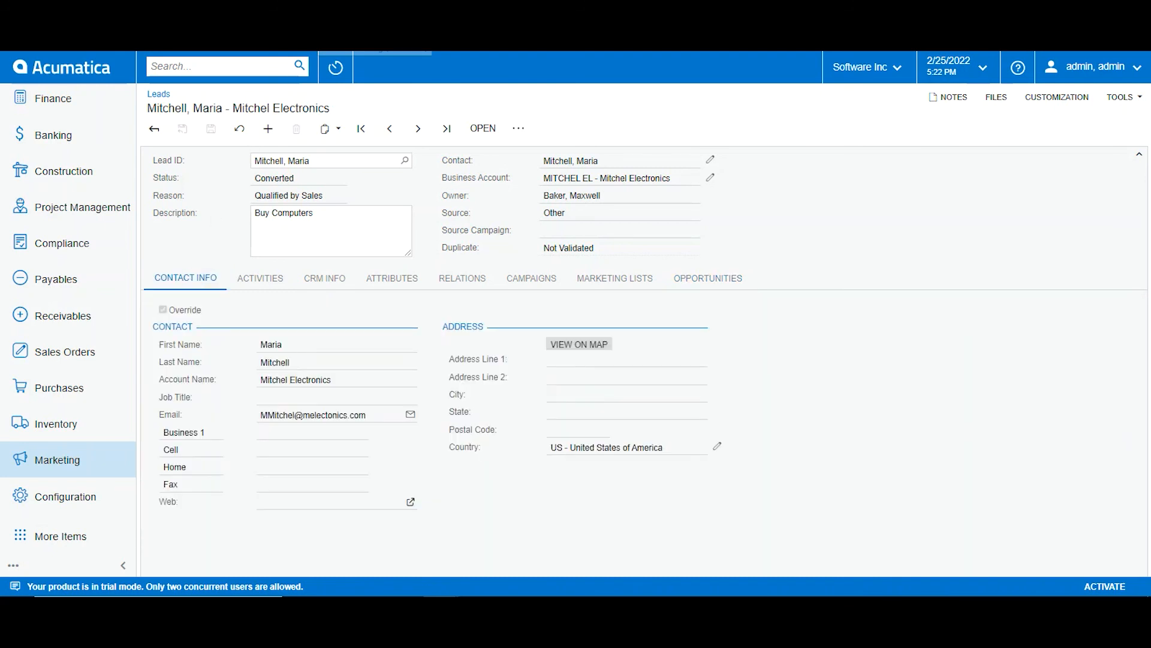
{"action": "left_click", "coordinate": [58, 463]}
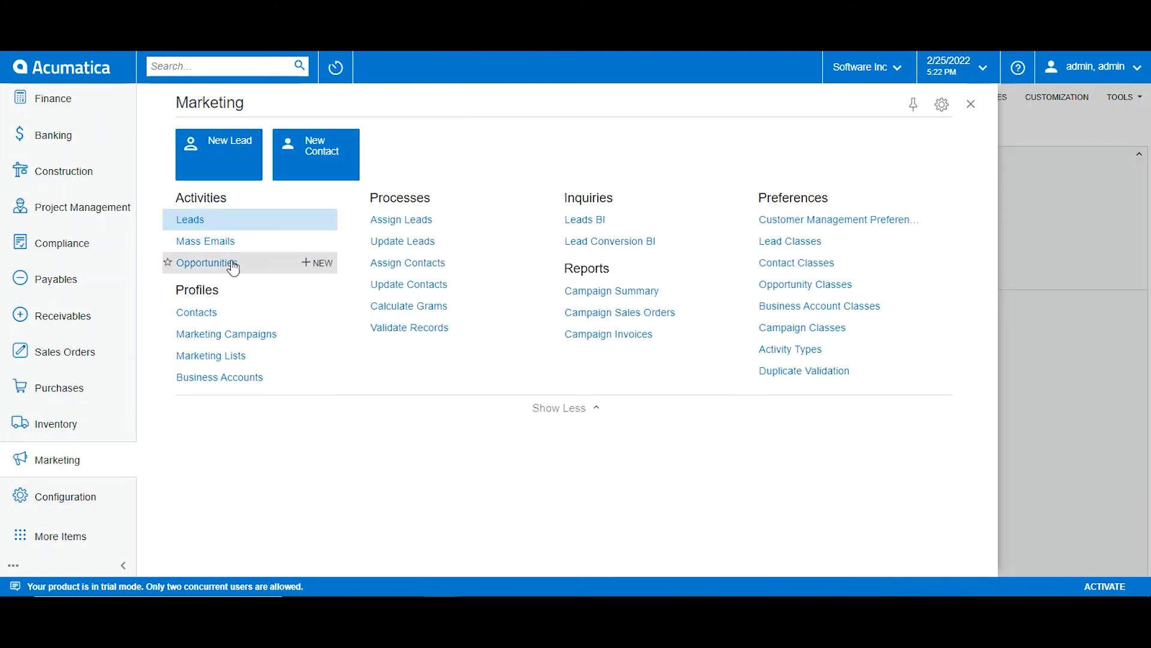
{"action": "left_click", "coordinate": [198, 269]}
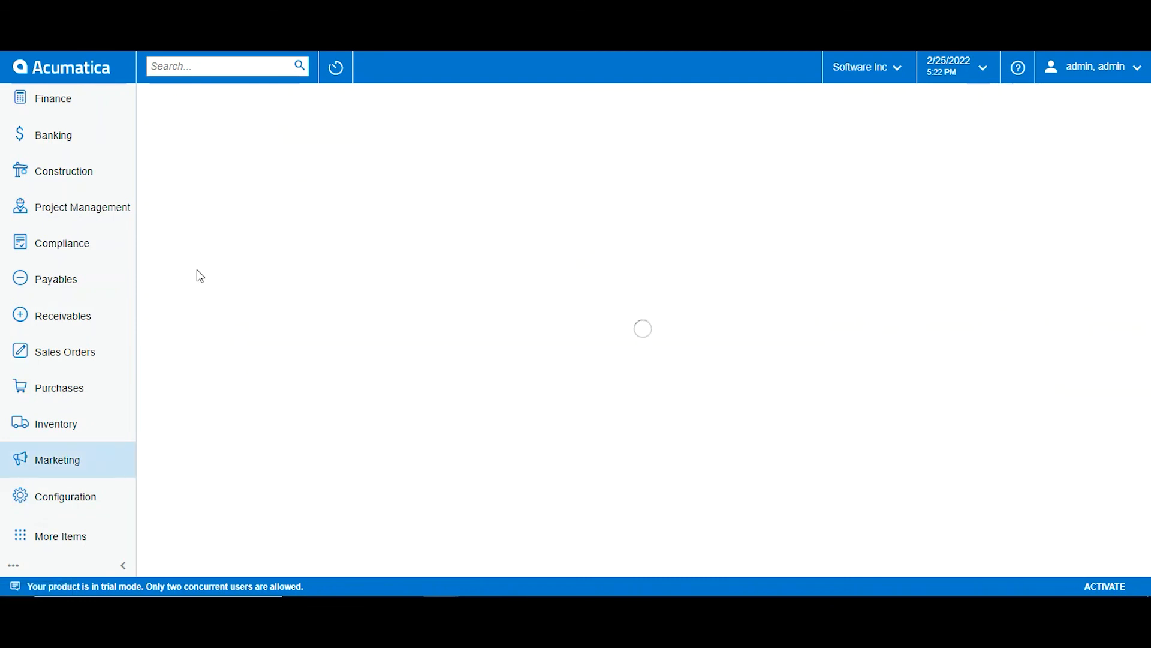